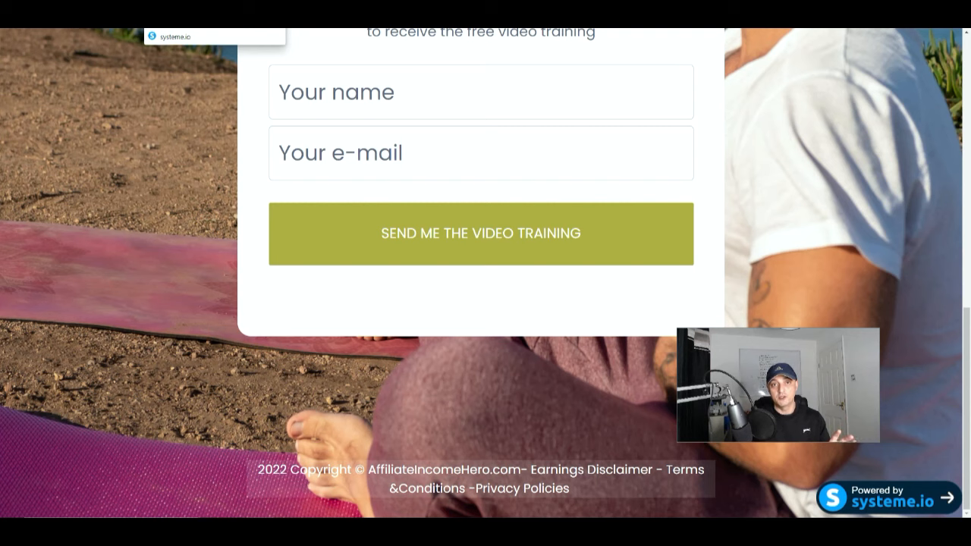
Step: Switch to the systeme.io website and sign in to the existing account
left_click(190, 4)
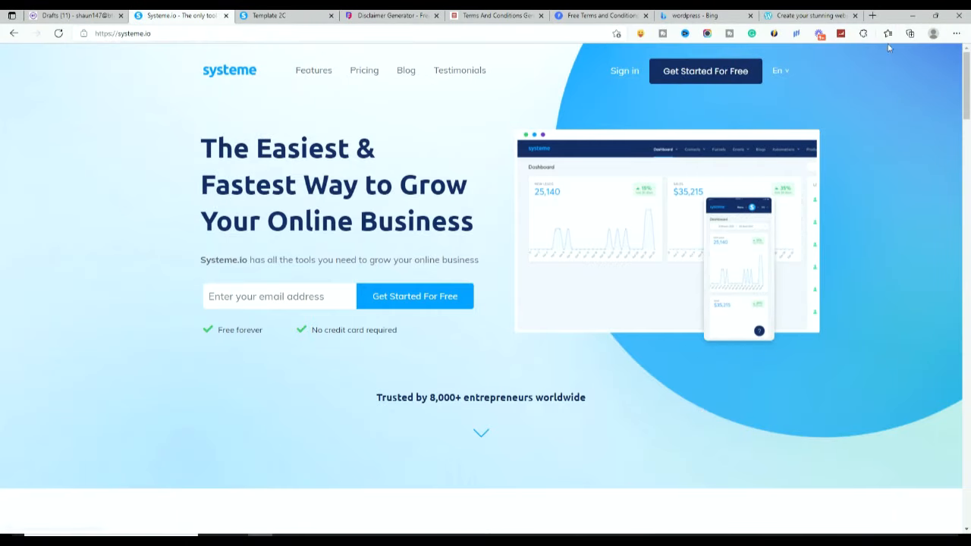
left_click(616, 70)
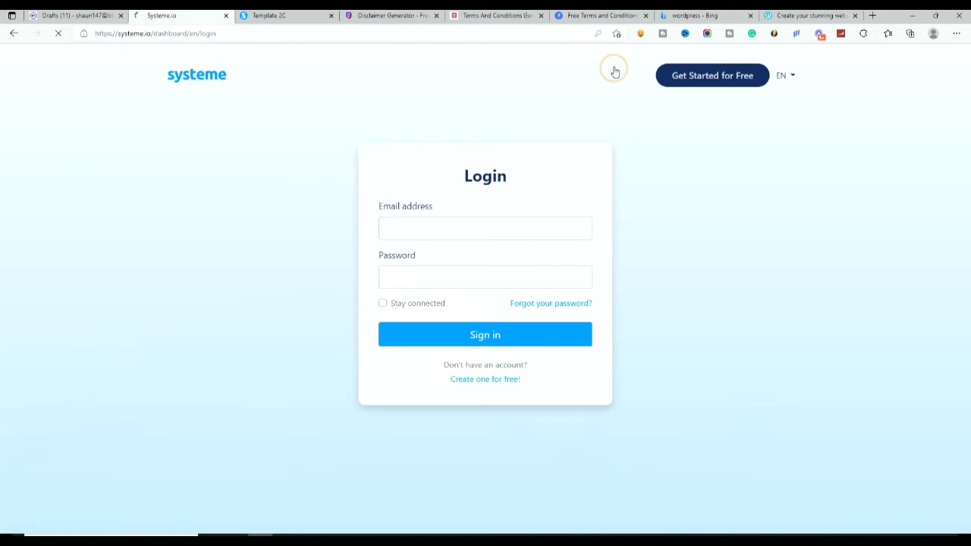
left_click(471, 334)
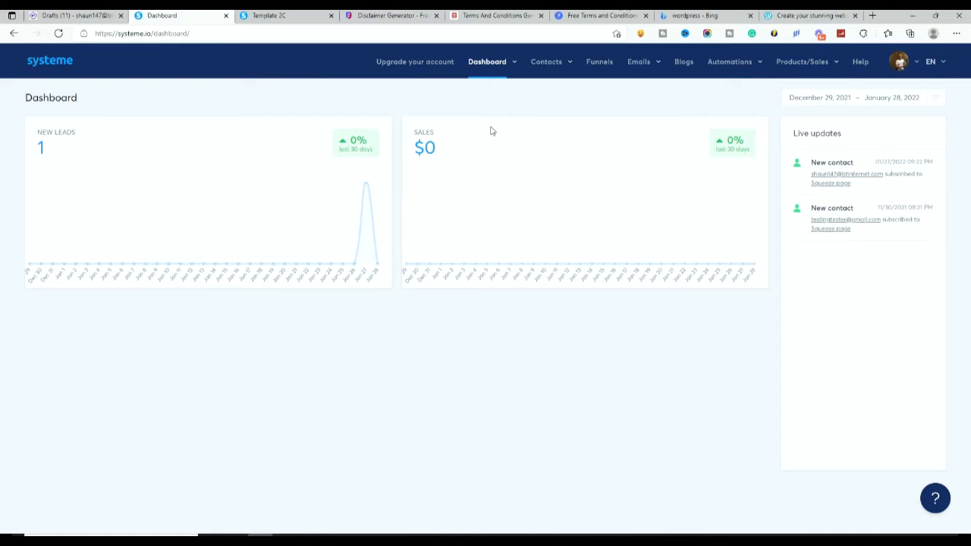
Step: Start creating a new blog and name it Affiliate Income Hero
left_click(679, 65)
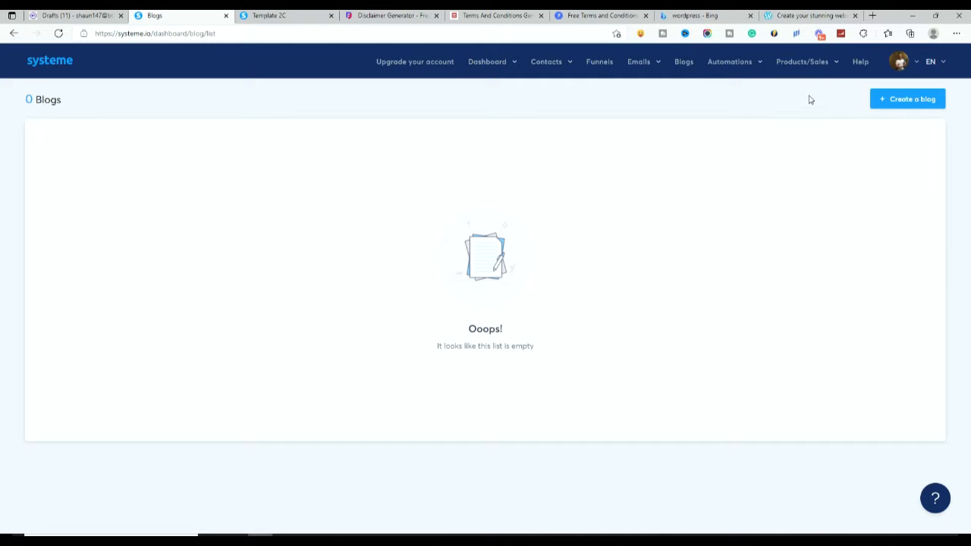
left_click(892, 104)
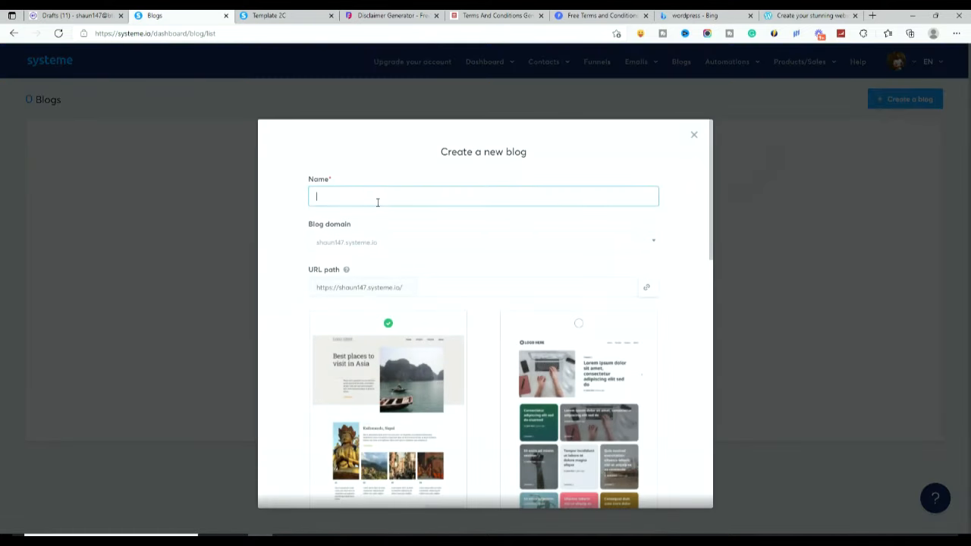
left_click(377, 196)
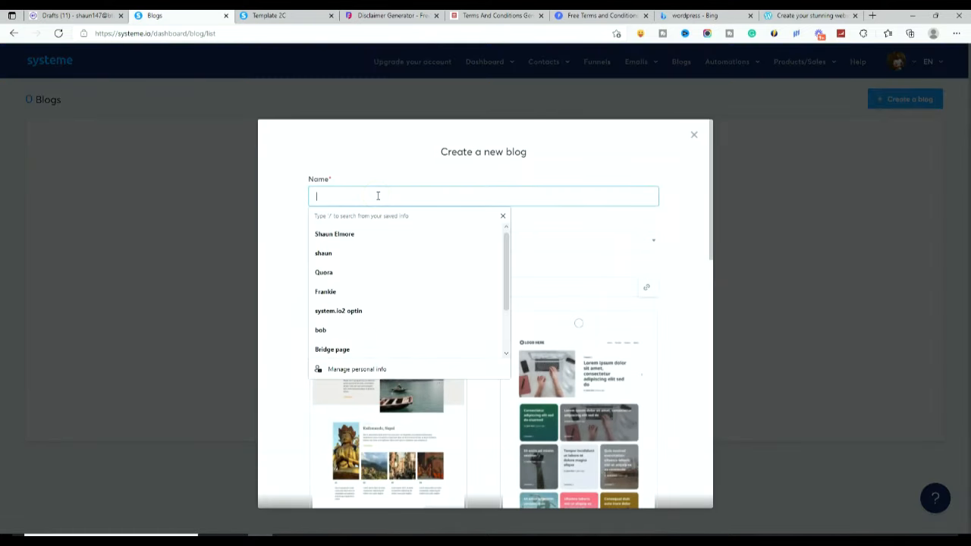
type("Affi")
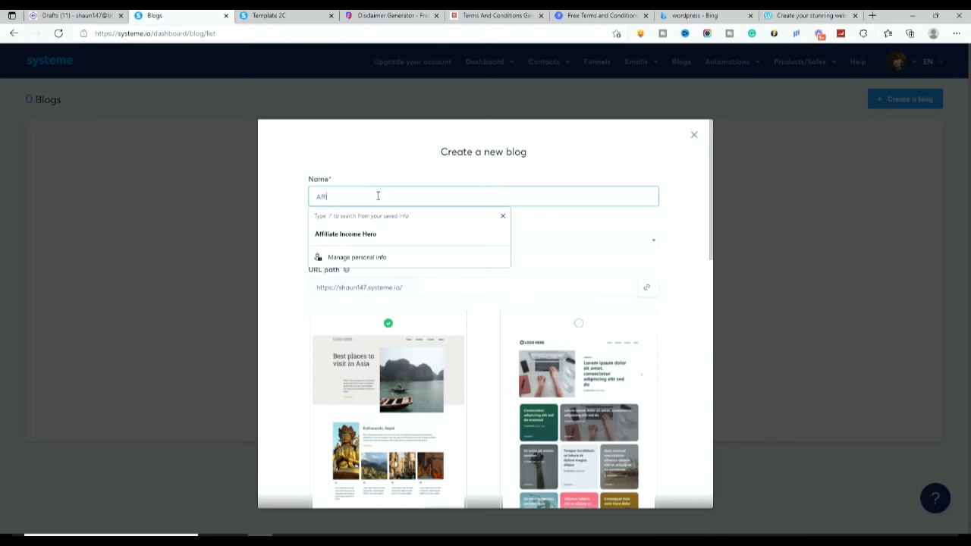
type("liate Income Hero")
Step: Keep the account's systeme.io subdomain as the blog domain and set the URL path to affiliate-income-hero
left_click(596, 237)
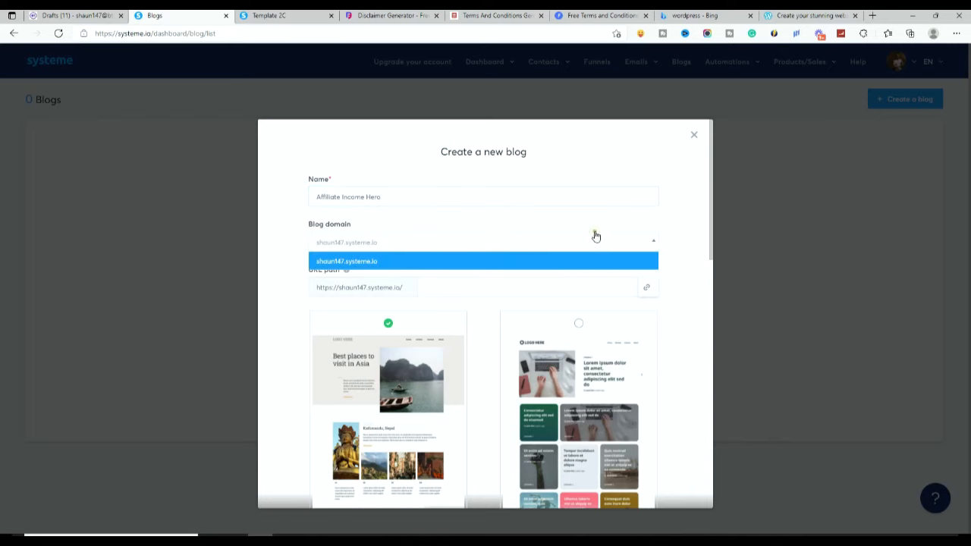
left_click(368, 243)
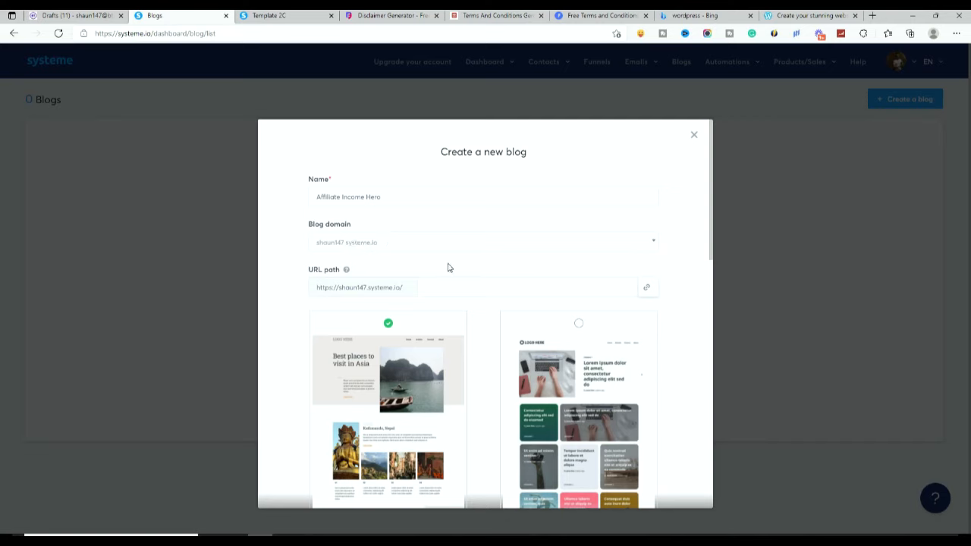
left_click(465, 289)
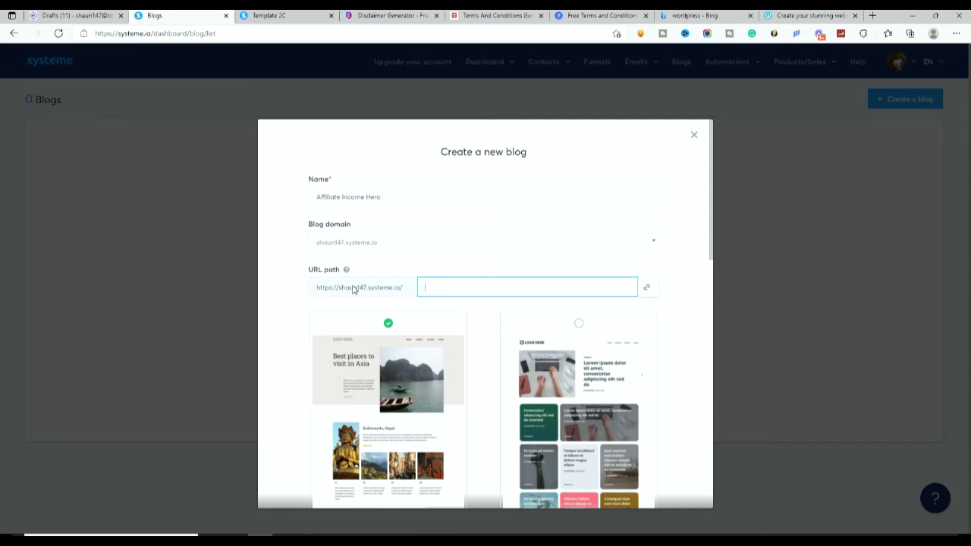
type("affiliate-income-hero")
left_click(677, 377)
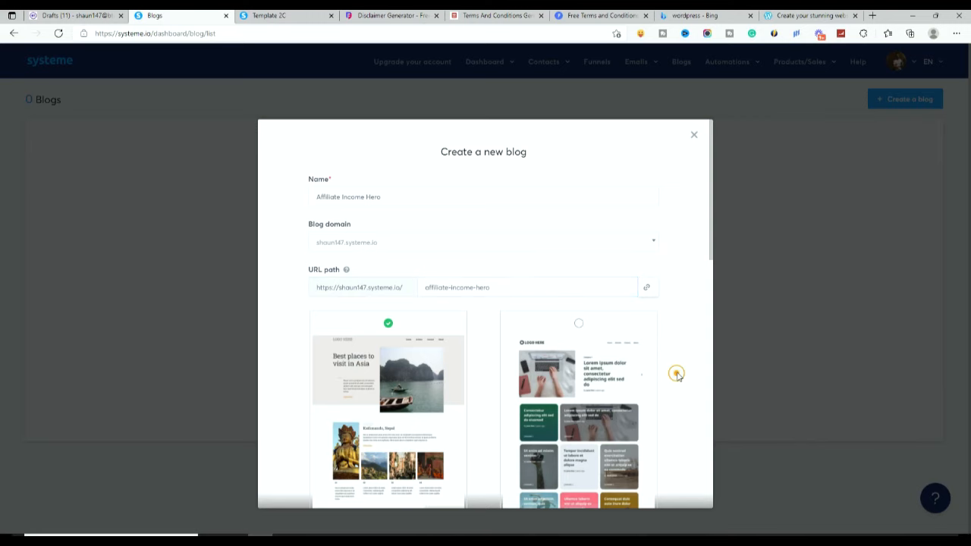
Step: Choose the white blog template with the orange-framed beach photo and create the blog
scroll(685, 370, "down", 3)
scroll(685, 370, "down", 5)
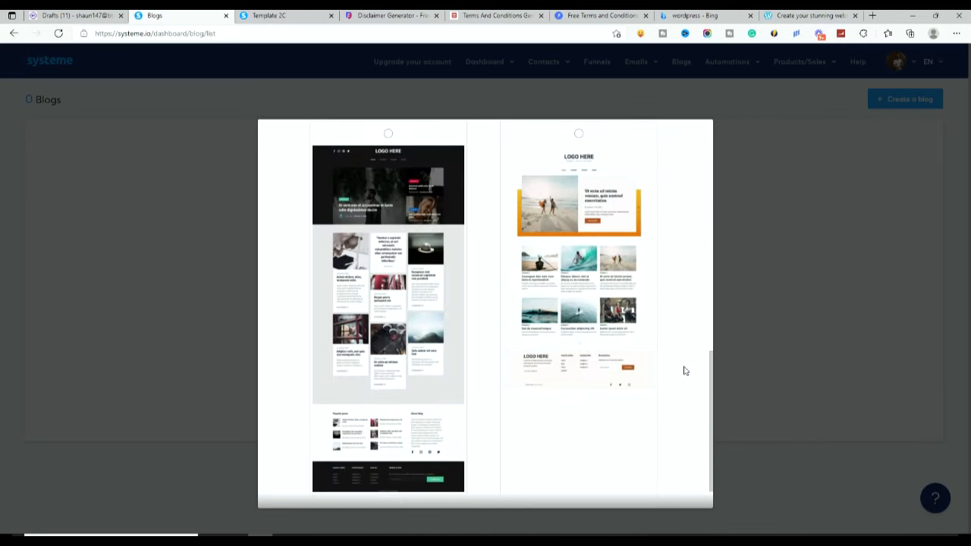
scroll(685, 371, "up", 5)
scroll(685, 370, "down", 5)
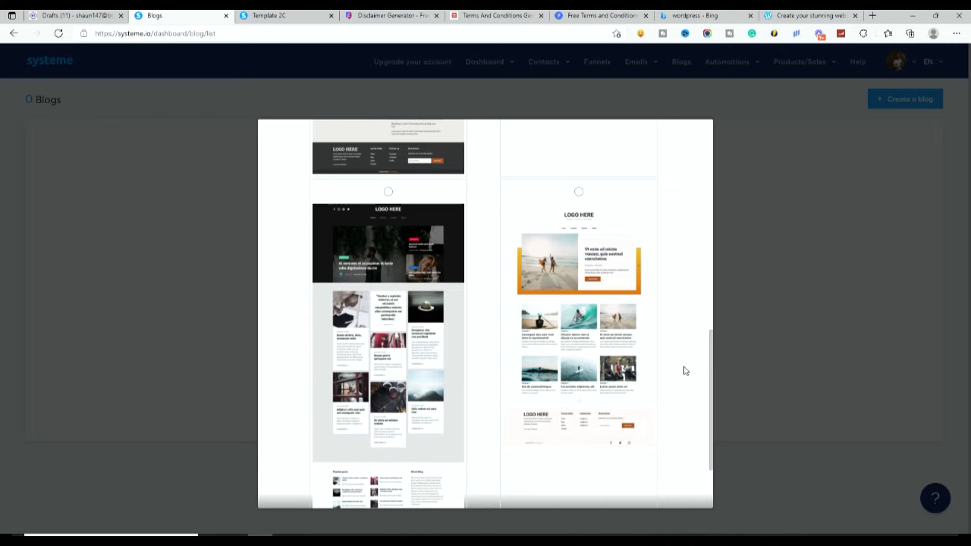
scroll(685, 370, "down", 3)
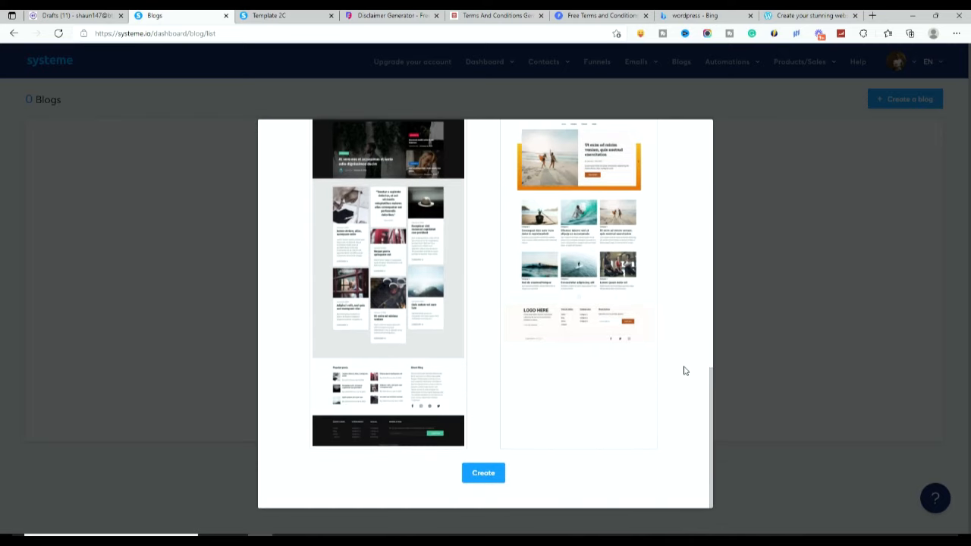
scroll(685, 370, "up", 3)
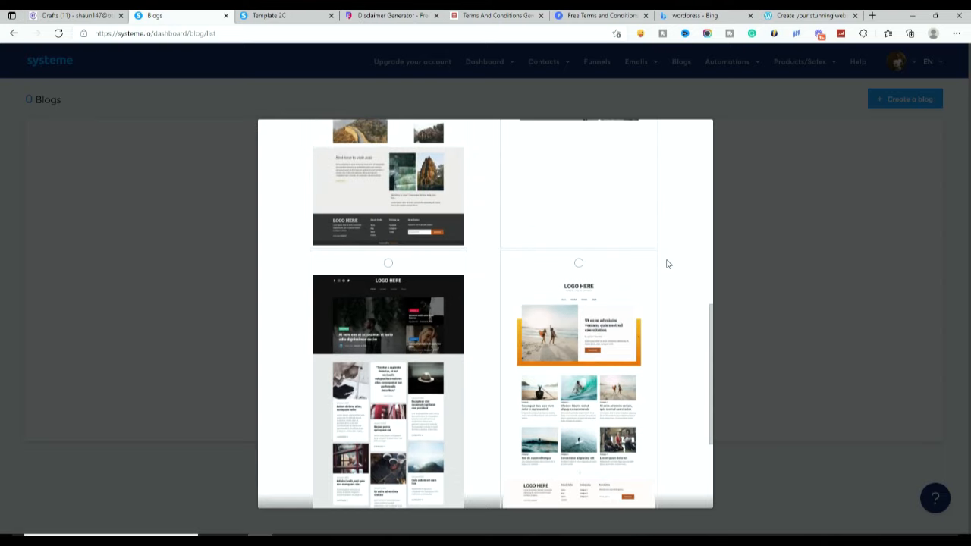
left_click(578, 266)
scroll(672, 278, "down", 3)
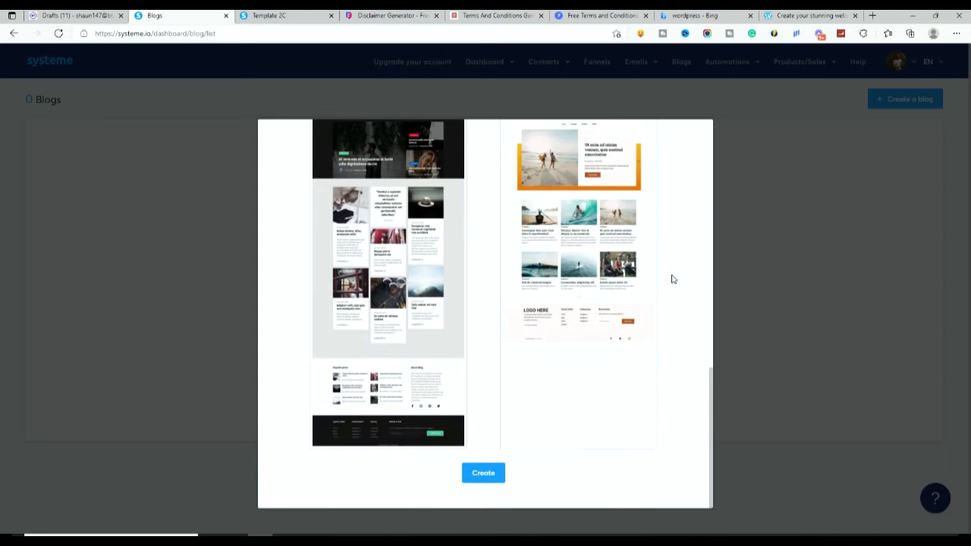
left_click(487, 475)
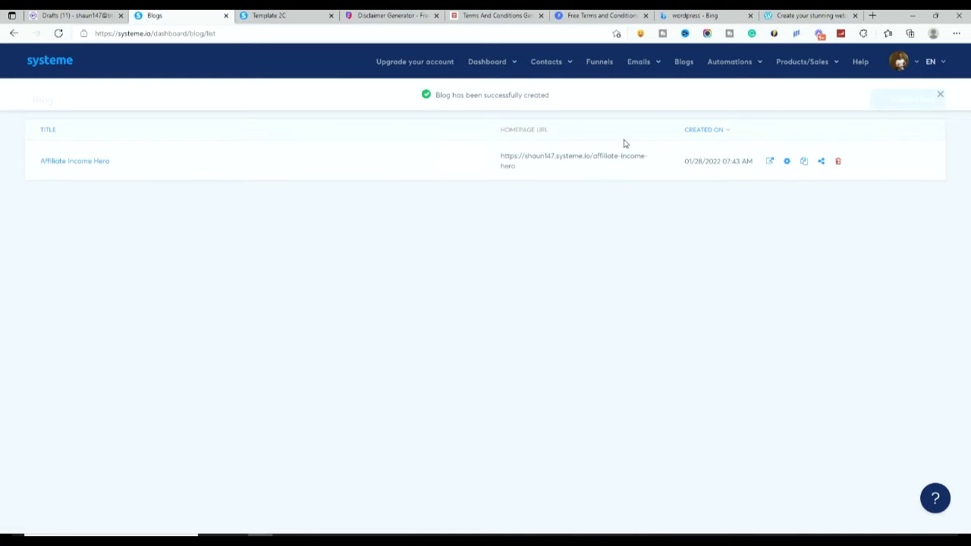
Step: Preview the new blog's home page from header to footer, then close the preview
left_click(769, 161)
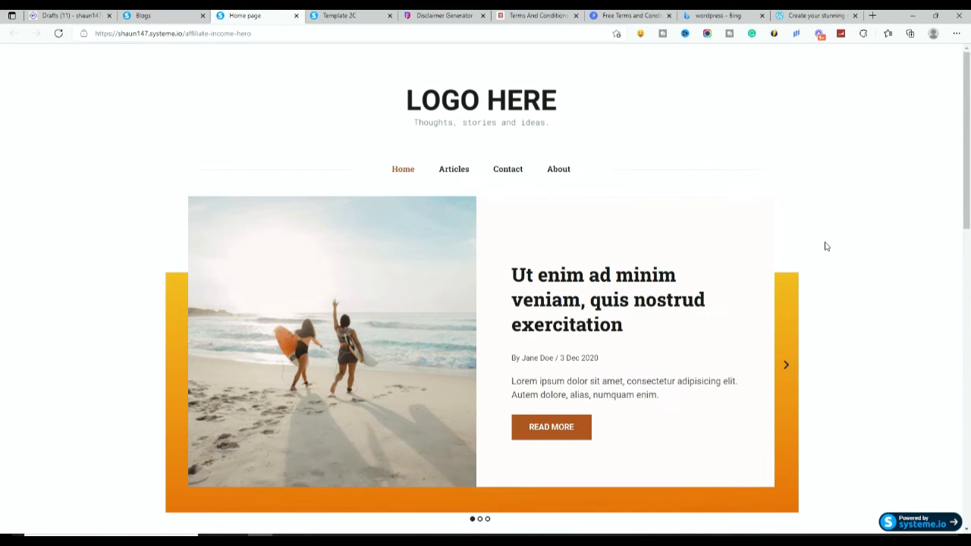
scroll(824, 245, "down", 1)
scroll(824, 245, "down", 5)
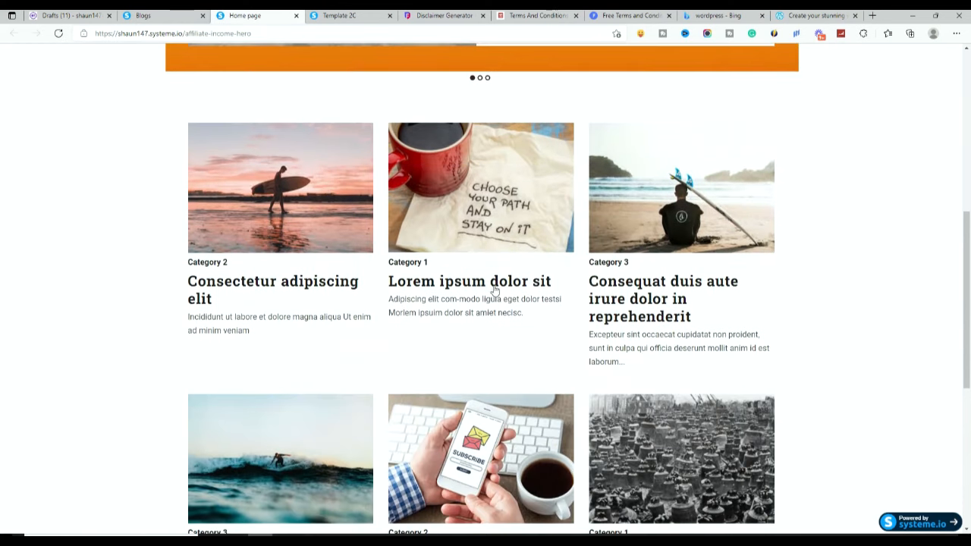
scroll(722, 216, "down", 4)
scroll(722, 216, "down", 2)
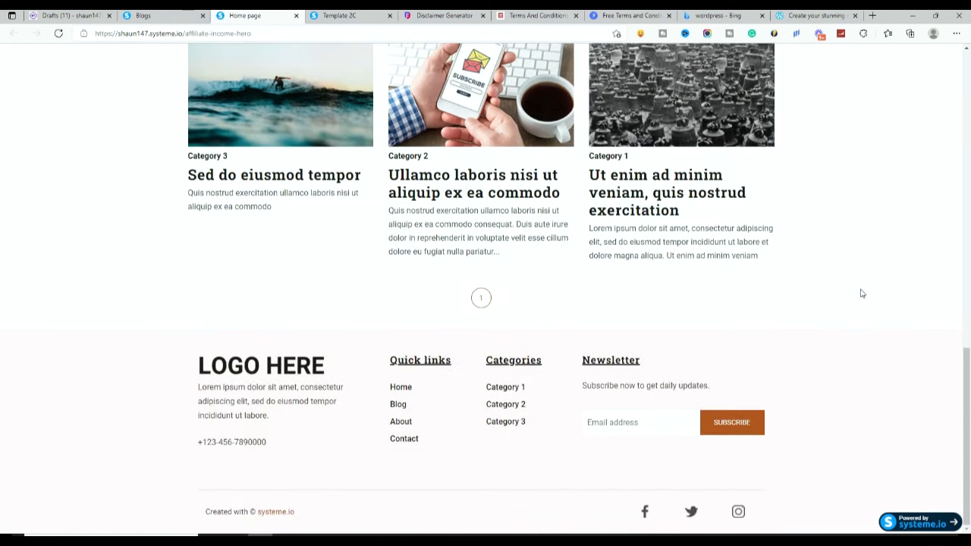
scroll(861, 296, "up", 1)
scroll(860, 301, "up", 15)
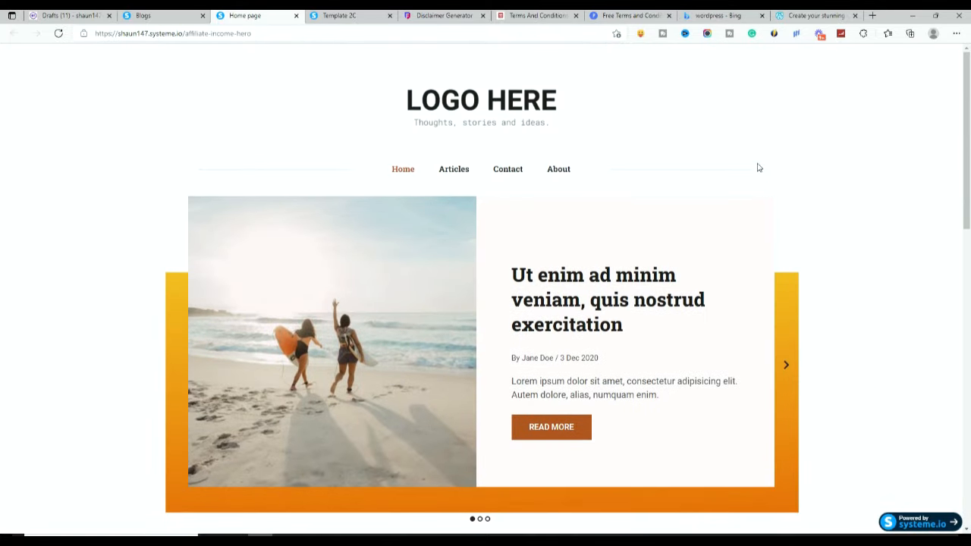
left_click(295, 17)
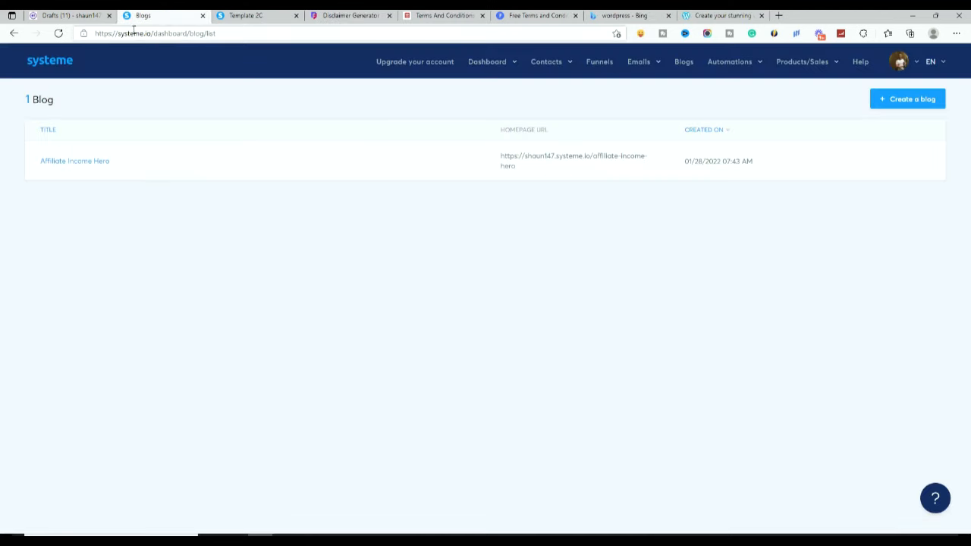
Step: Open the Affiliate Income Hero blog and delete all of its sample posts
left_click(66, 161)
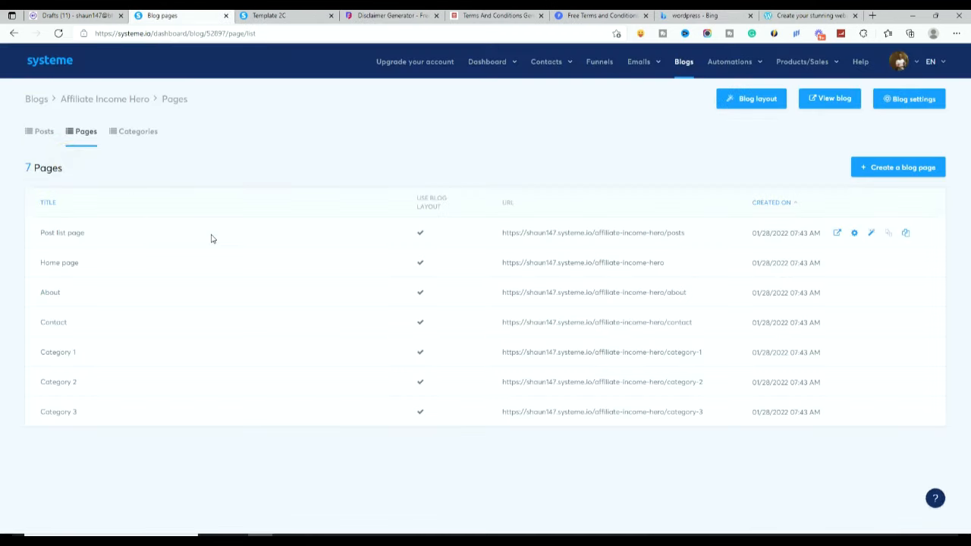
left_click(29, 135)
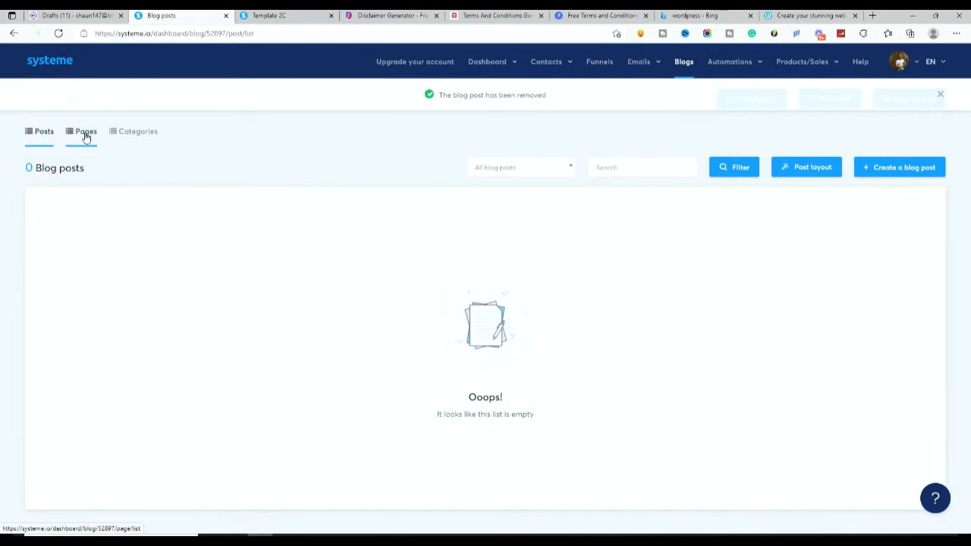
Step: Create a blog page named Terms & Conditions with the URL path terms-and-conditions
left_click(85, 134)
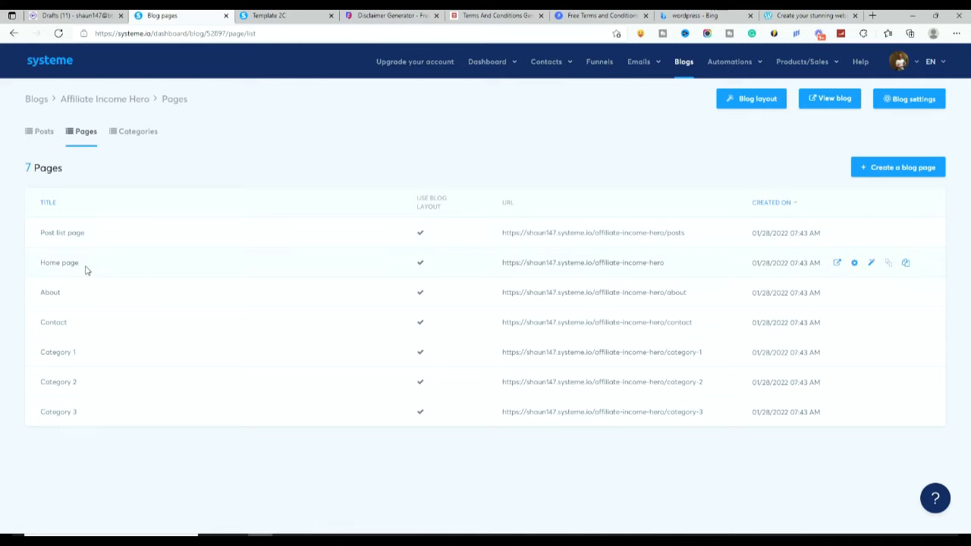
left_click(863, 170)
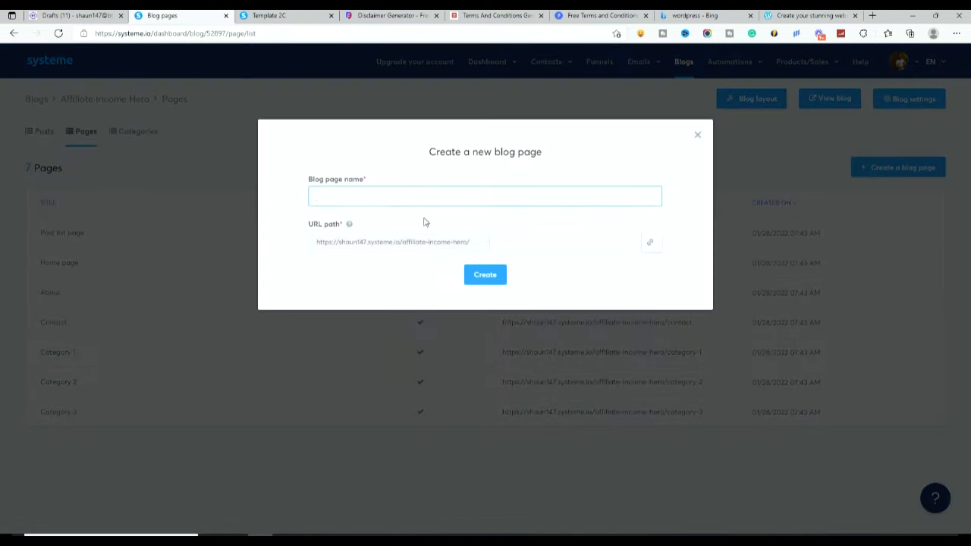
left_click(381, 198)
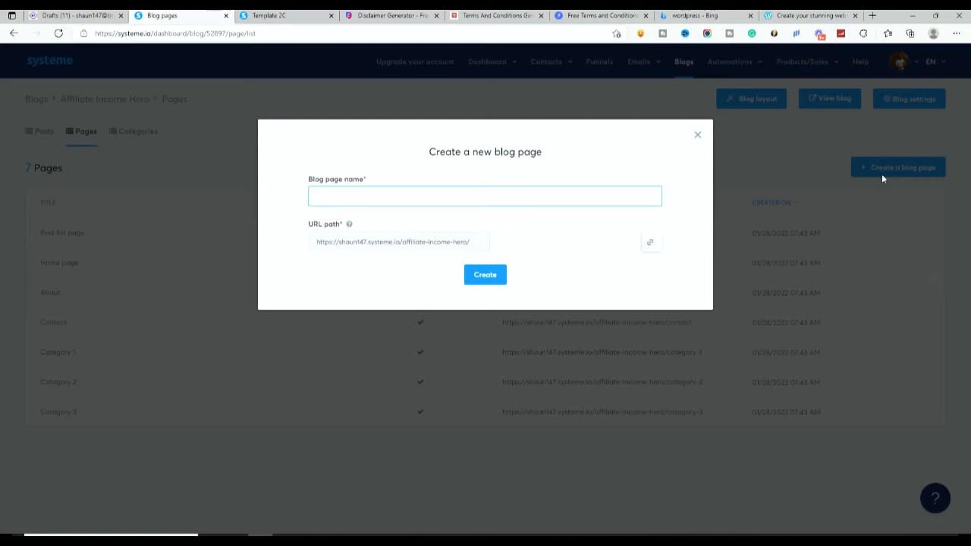
left_click(342, 192)
left_click(342, 193)
left_click(512, 237)
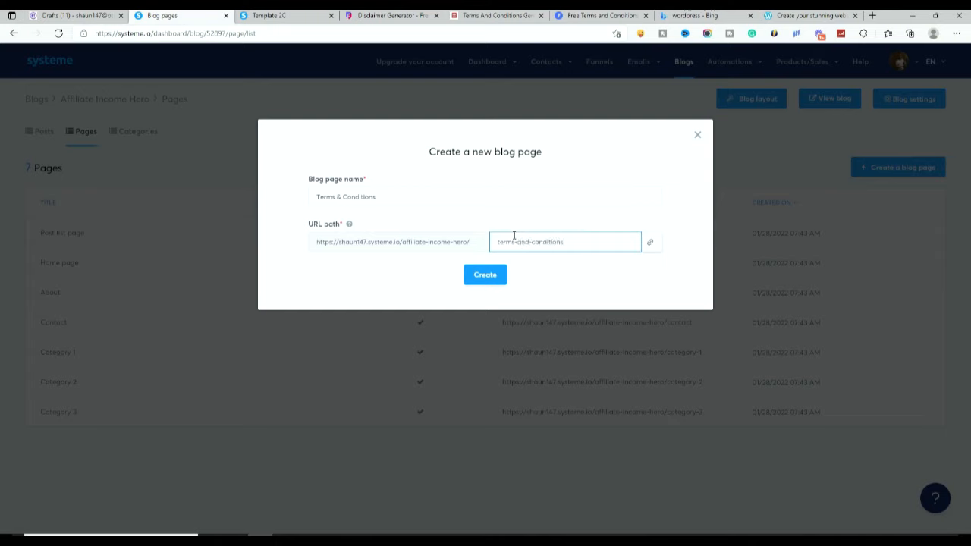
left_click(493, 276)
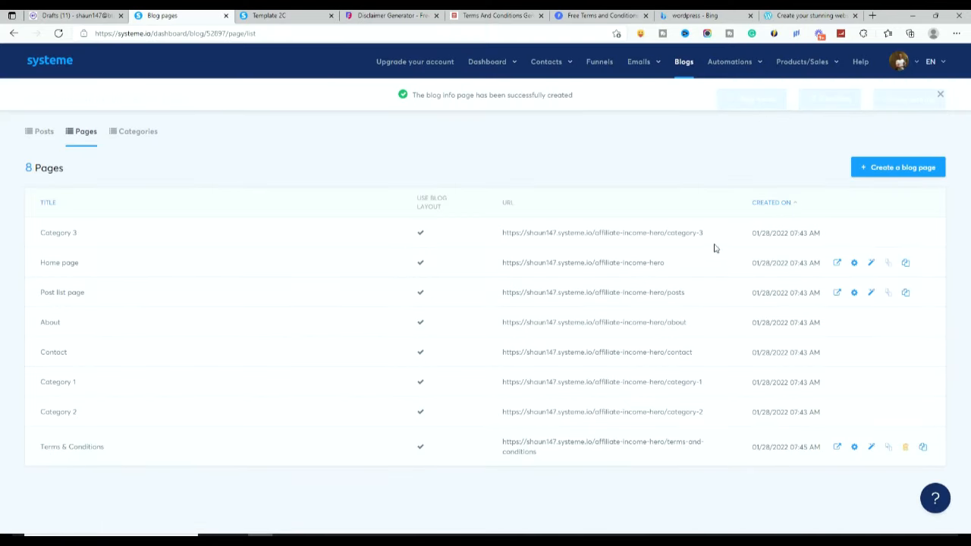
Step: Create a blog page named Privacy Policy with the URL path privacy-policy
left_click(873, 168)
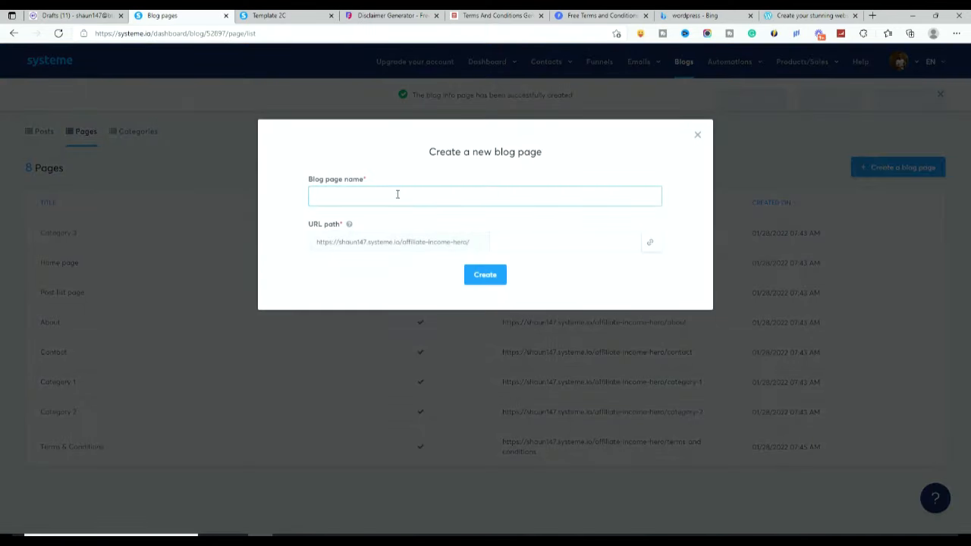
left_click(397, 195)
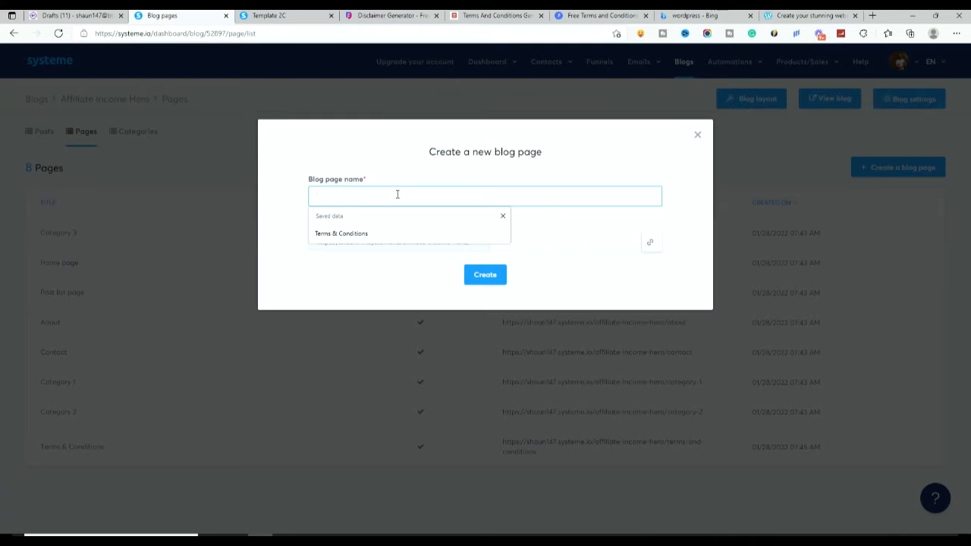
type("Privacy Policy")
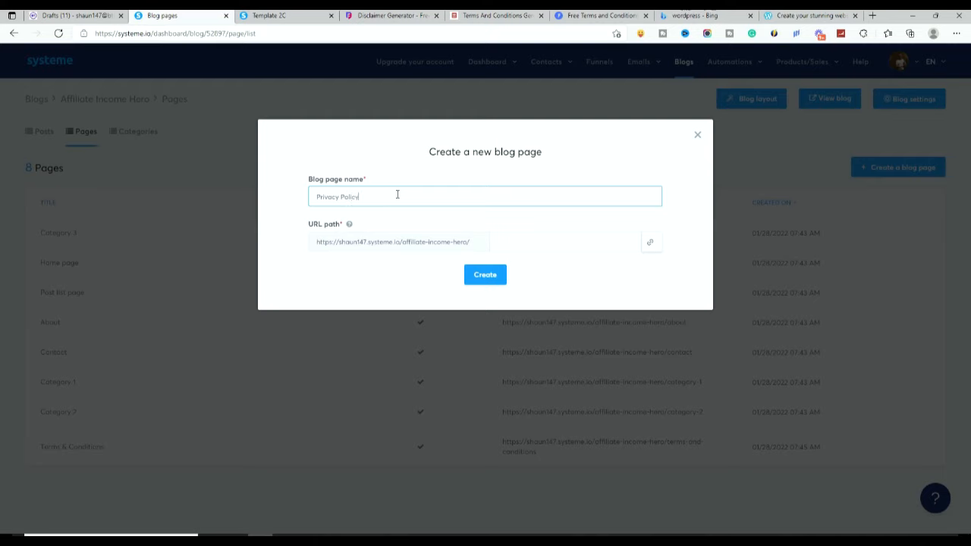
left_click(542, 251)
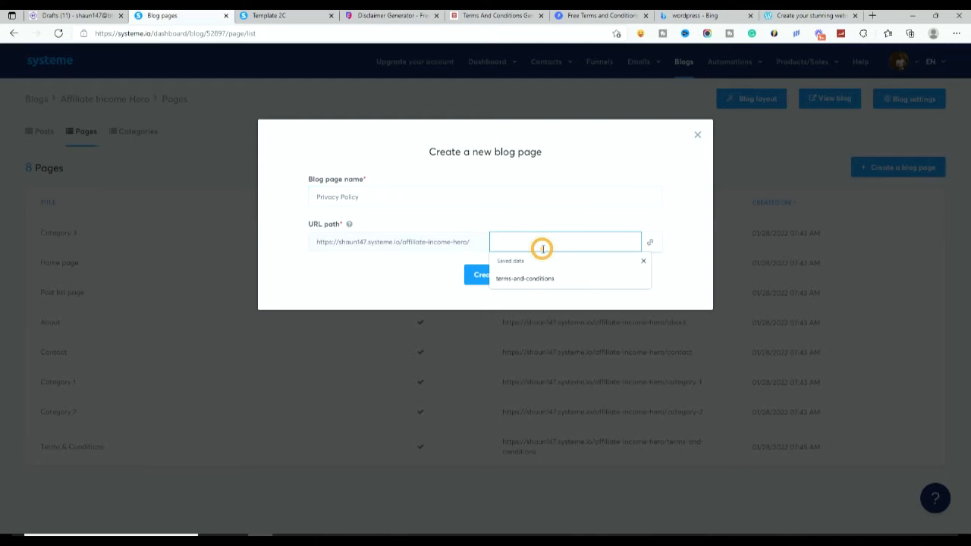
type("policy")
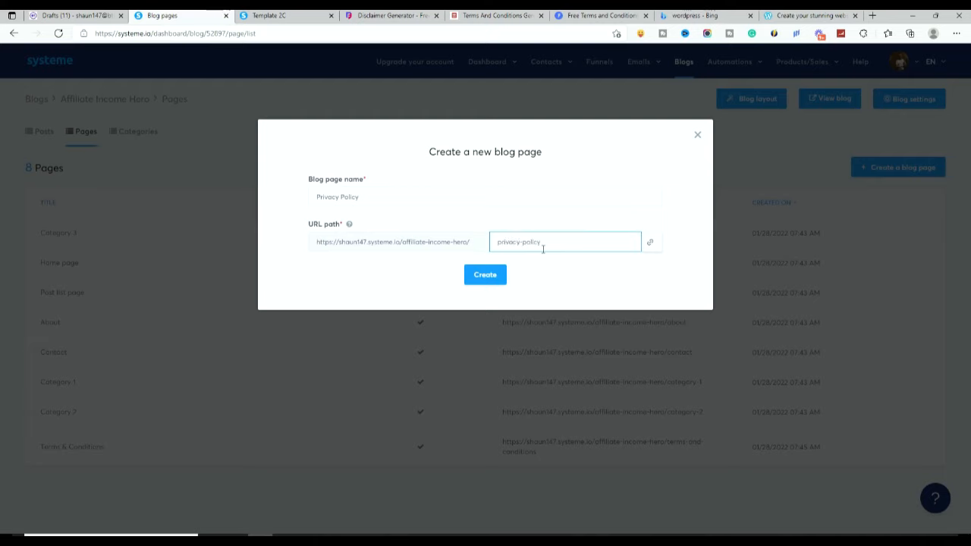
left_click(478, 274)
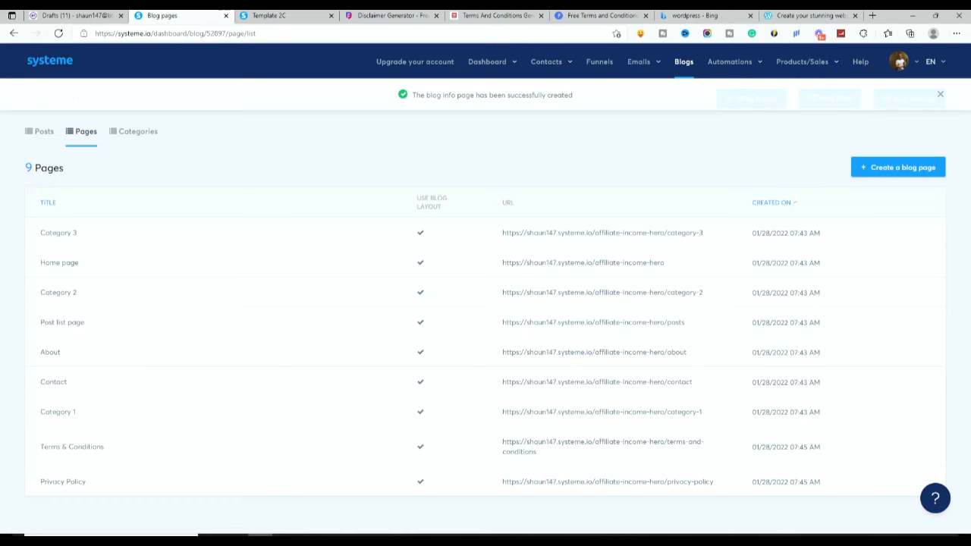
Step: Create a blog page named Affiliate Disclaimer with the URL path affiliate-disclaimer
left_click(881, 170)
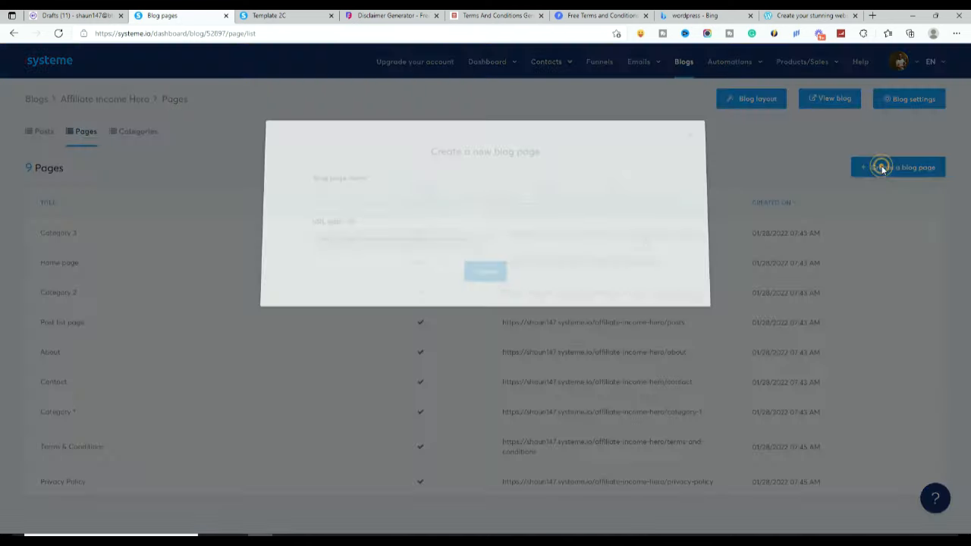
left_click(402, 198)
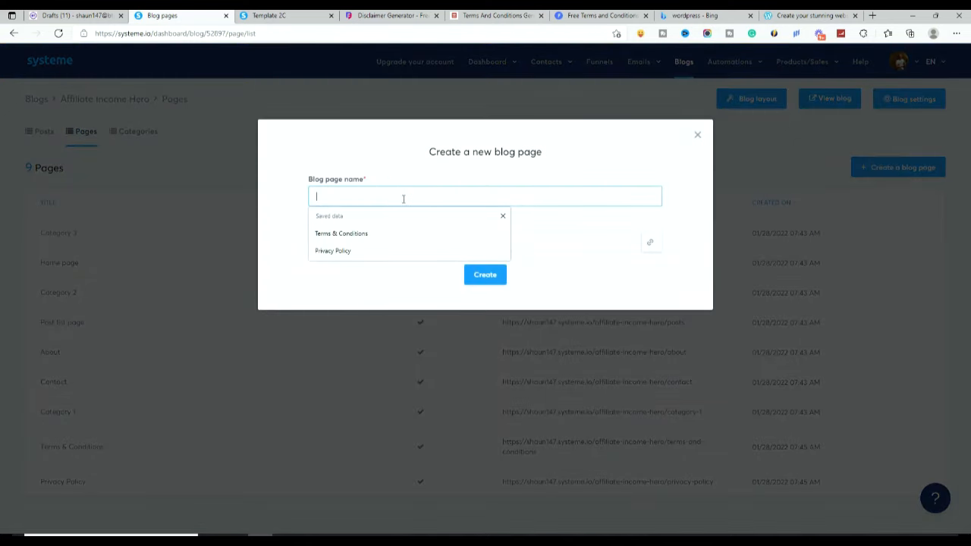
type("E")
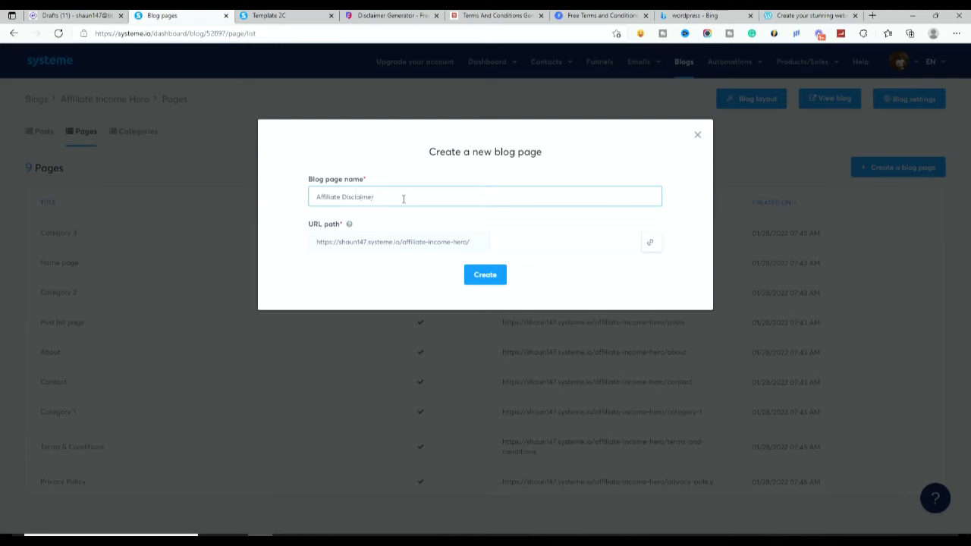
left_click(529, 243)
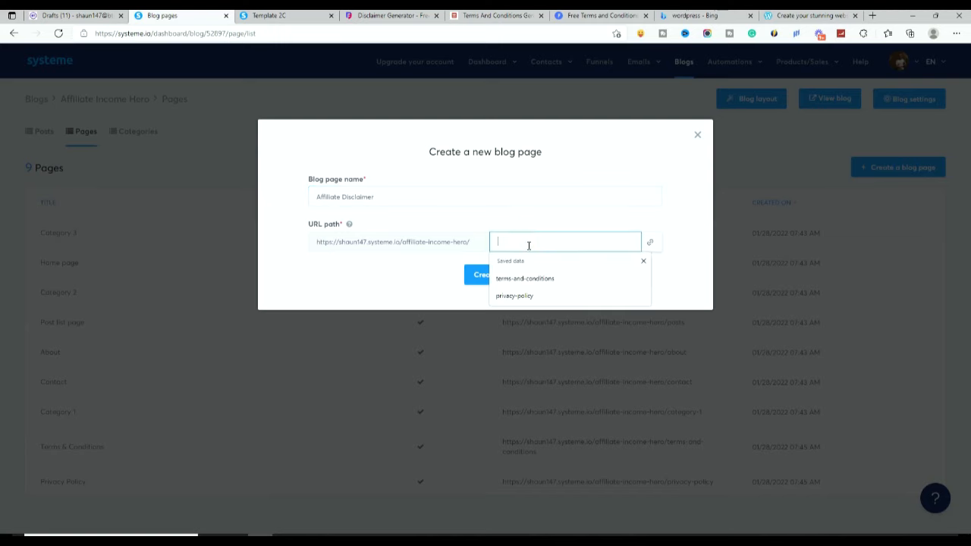
type("Affiliate-disclaimer")
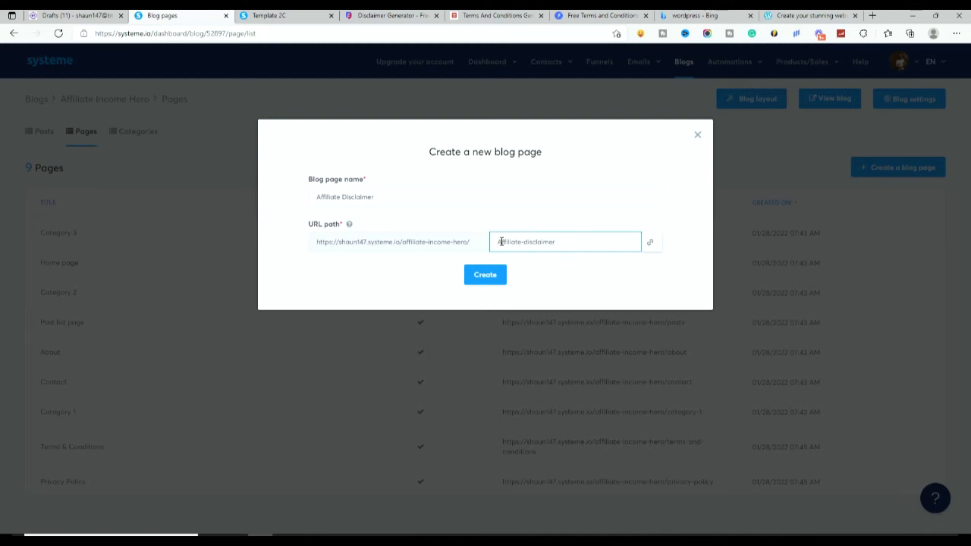
left_click(501, 241)
key("BackSpace")
type("a")
left_click(487, 276)
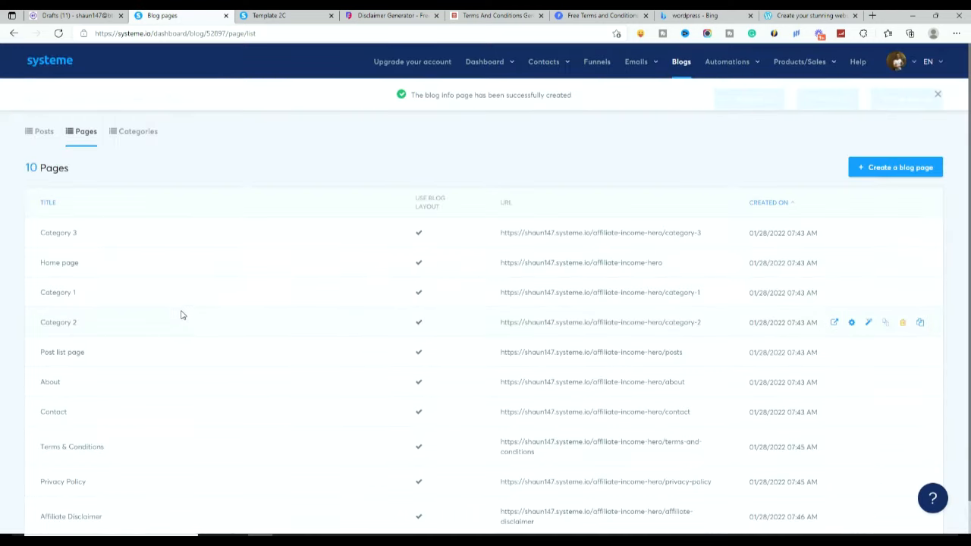
Step: Review the blog's page list, then view the live blog and examine its home page header and footer
scroll(182, 379, "down", 1)
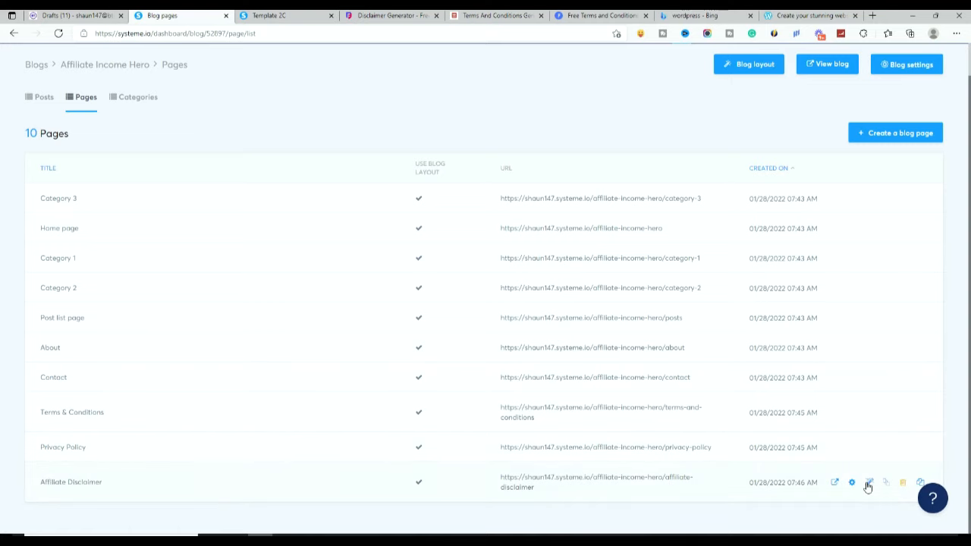
scroll(667, 303, "up", 1)
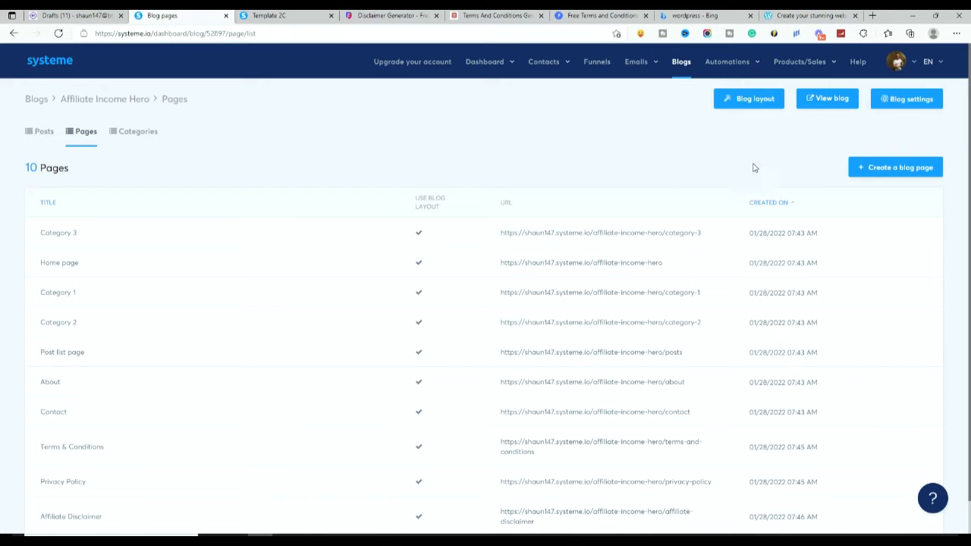
left_click(826, 100)
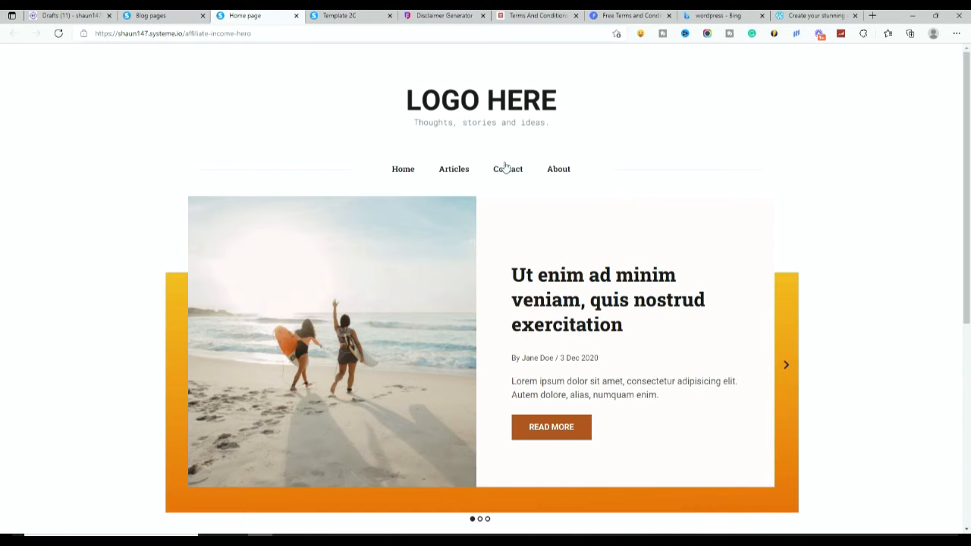
scroll(713, 189, "down", 5)
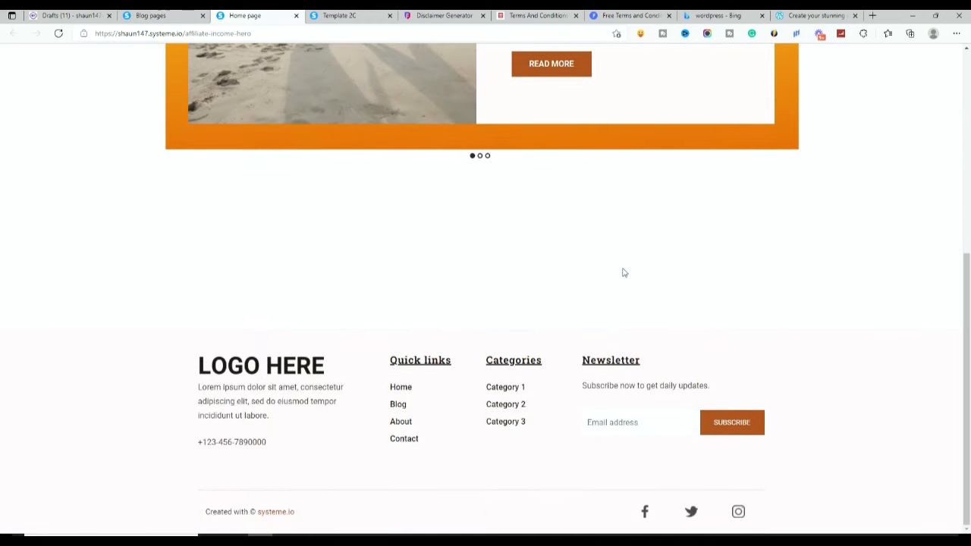
scroll(837, 257, "up", 5)
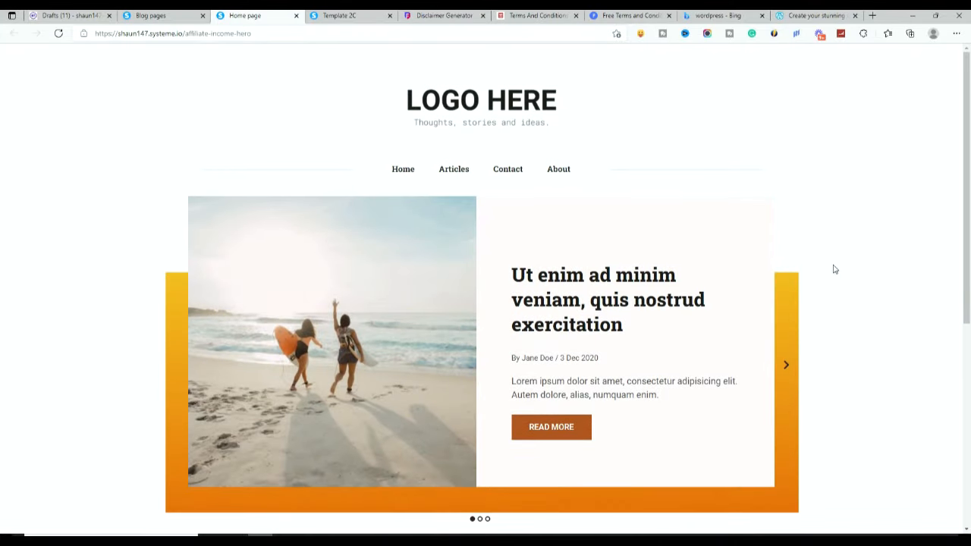
scroll(831, 266, "down", 5)
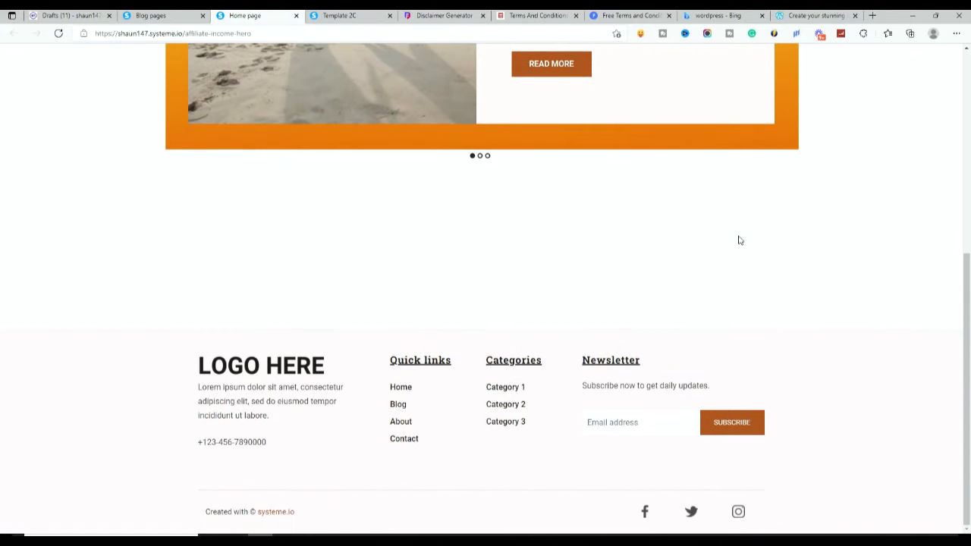
scroll(738, 243, "up", 3)
scroll(734, 258, "up", 2)
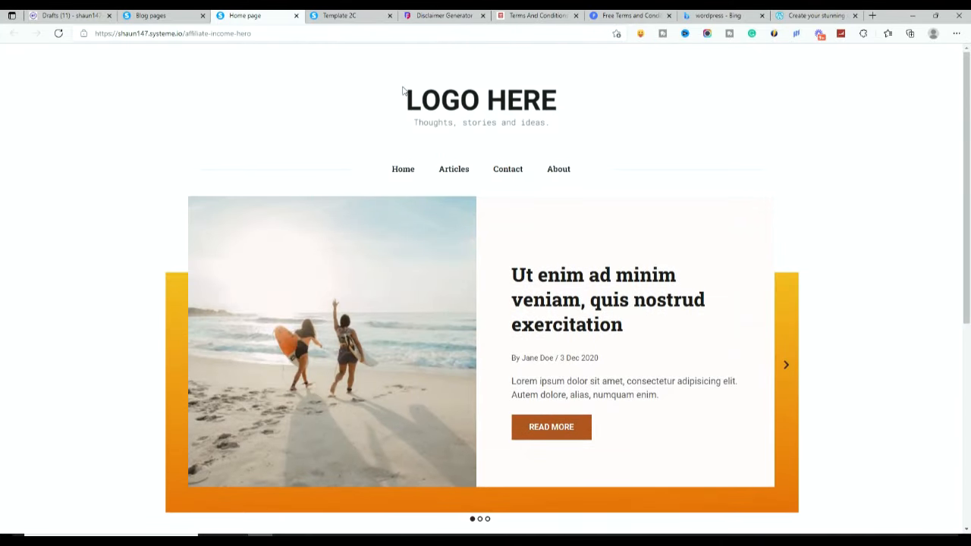
Step: Open the blog layout for editing and delete the placeholder logo image from the header
left_click(135, 14)
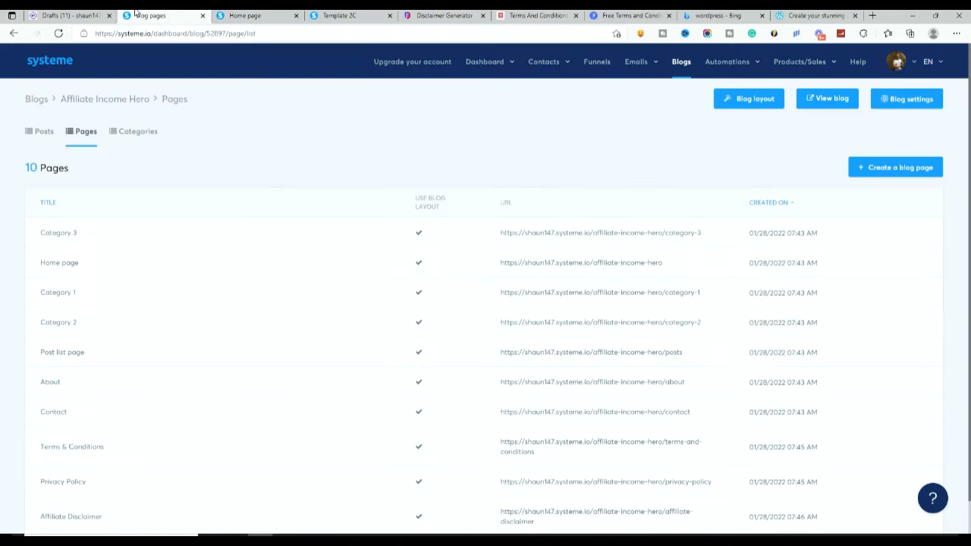
left_click(743, 101)
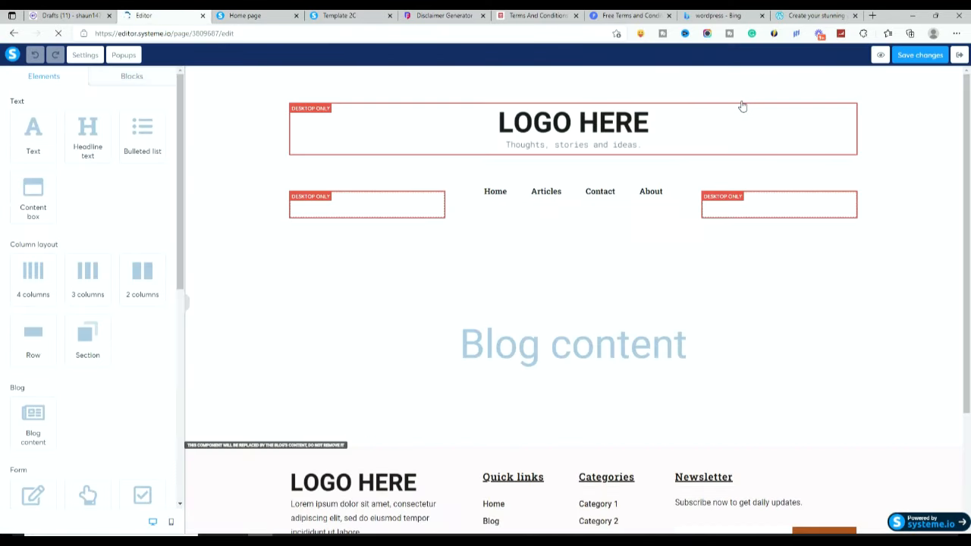
left_click(597, 130)
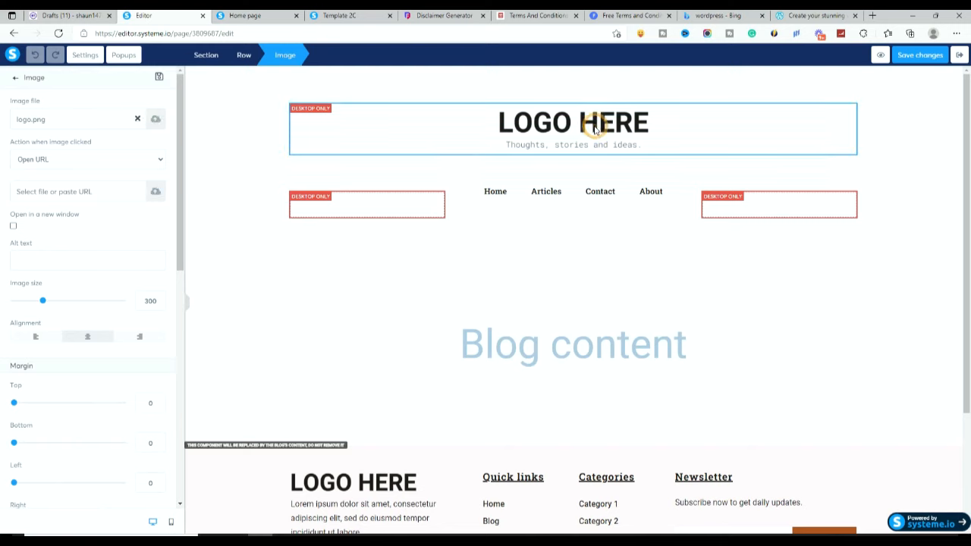
left_click(657, 119)
left_click(849, 97)
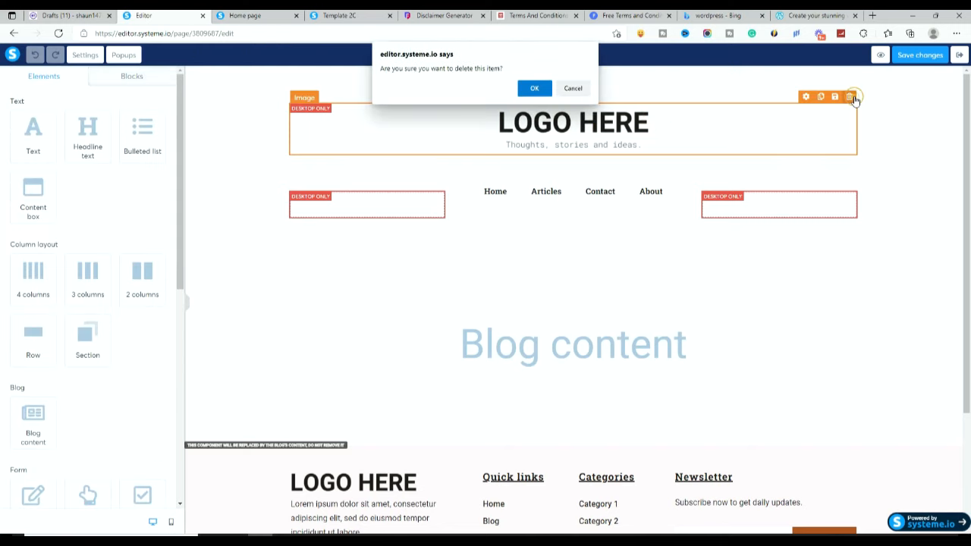
left_click(528, 88)
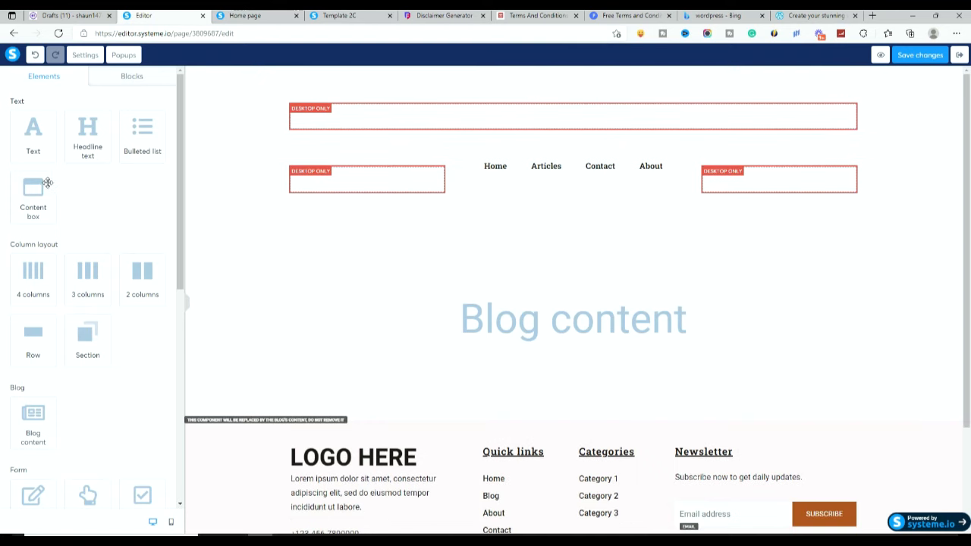
Step: Add an Image element to the empty header row above the navigation links
scroll(64, 225, "down", 4)
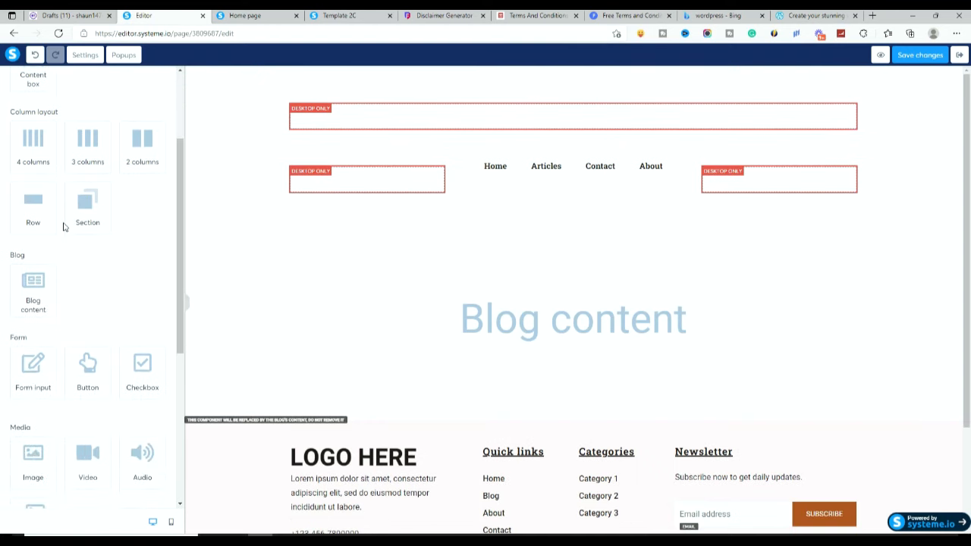
left_click_drag(30, 334, 548, 118)
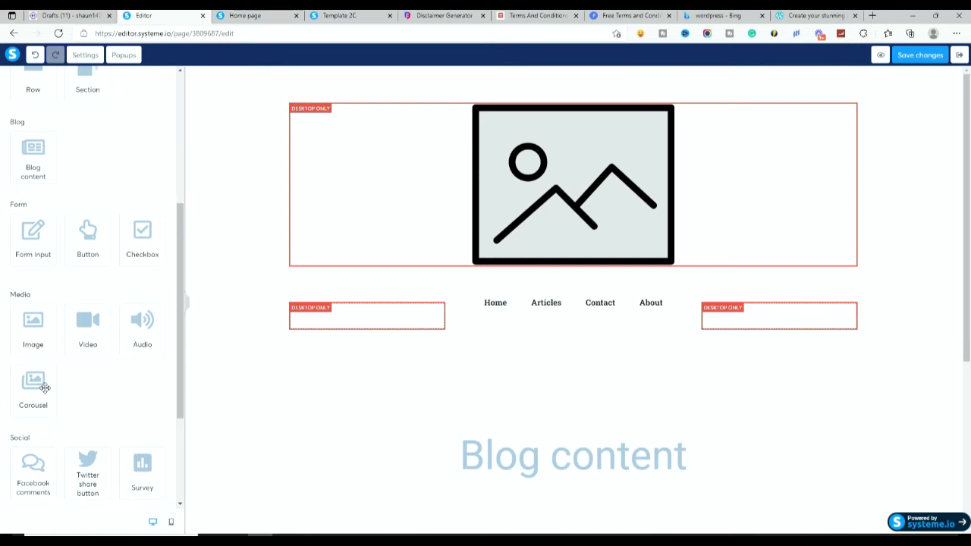
left_click(573, 175)
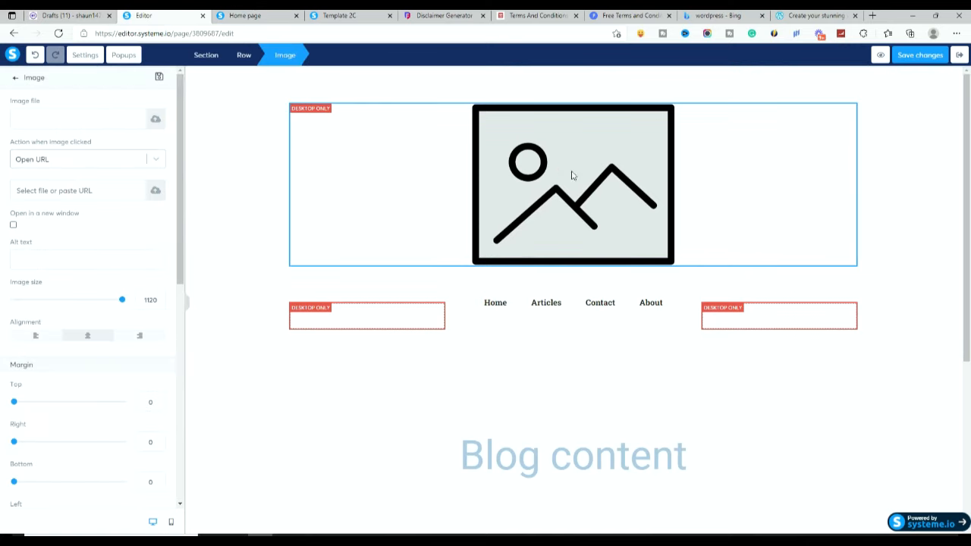
left_click(269, 174)
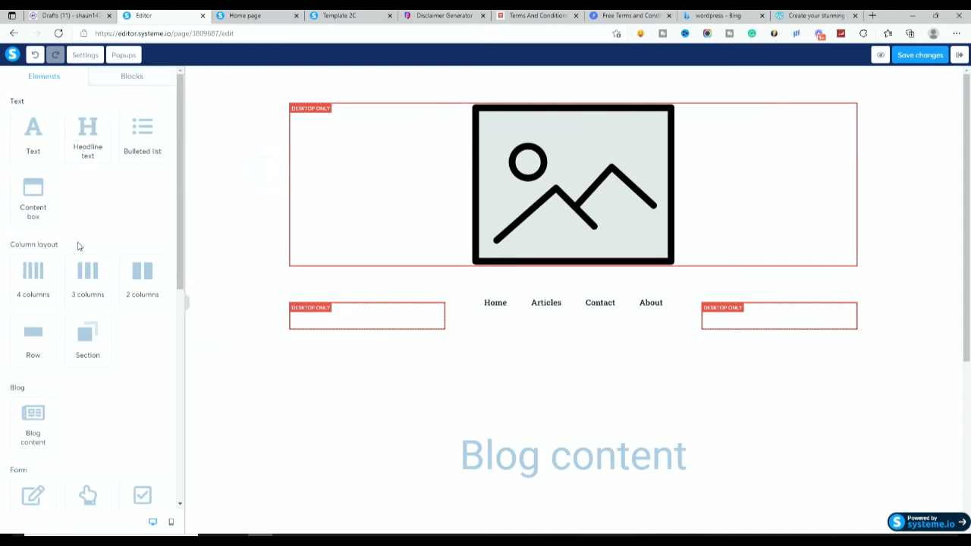
mouse_move(22, 191)
left_mouse_down()
mouse_move(173, 250)
mouse_move(421, 281)
mouse_move(540, 311)
mouse_move(544, 294)
mouse_move(24, 184)
left_mouse_up()
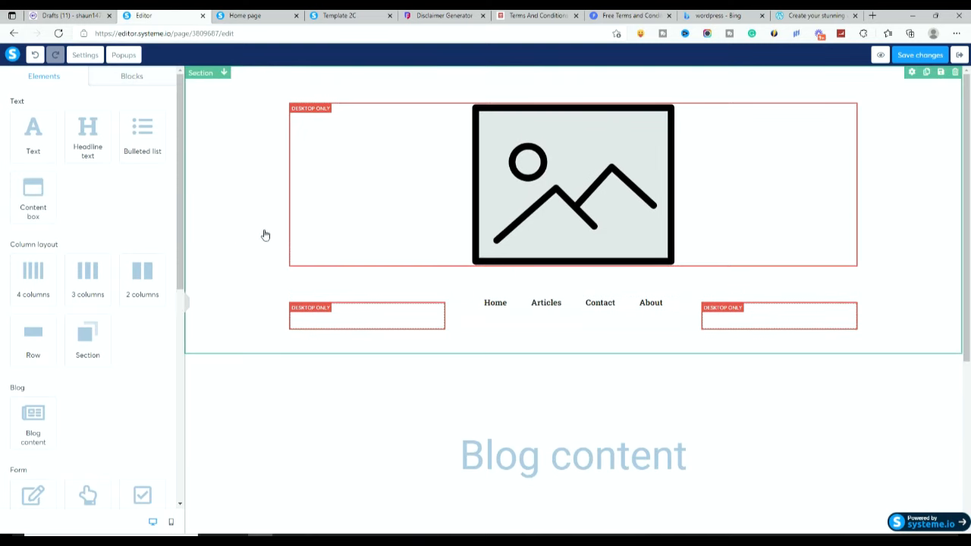
Step: Insert Logo-transparent.png from the previously uploaded images into the header's image element
left_click(605, 193)
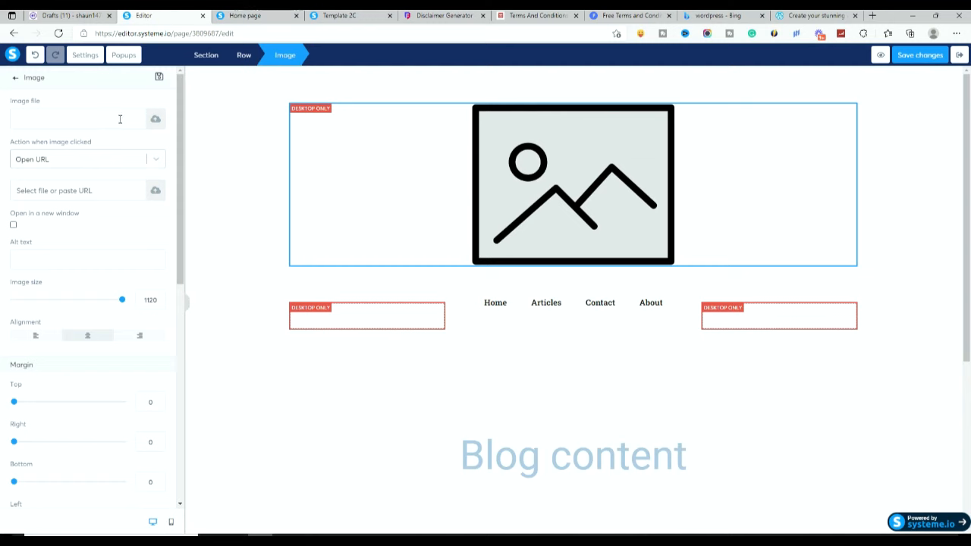
left_click(155, 122)
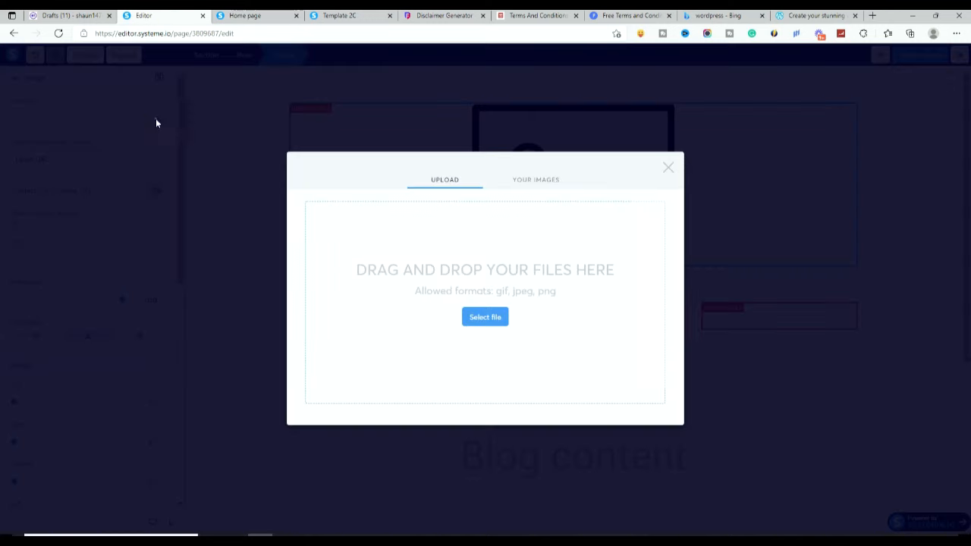
left_click(486, 317)
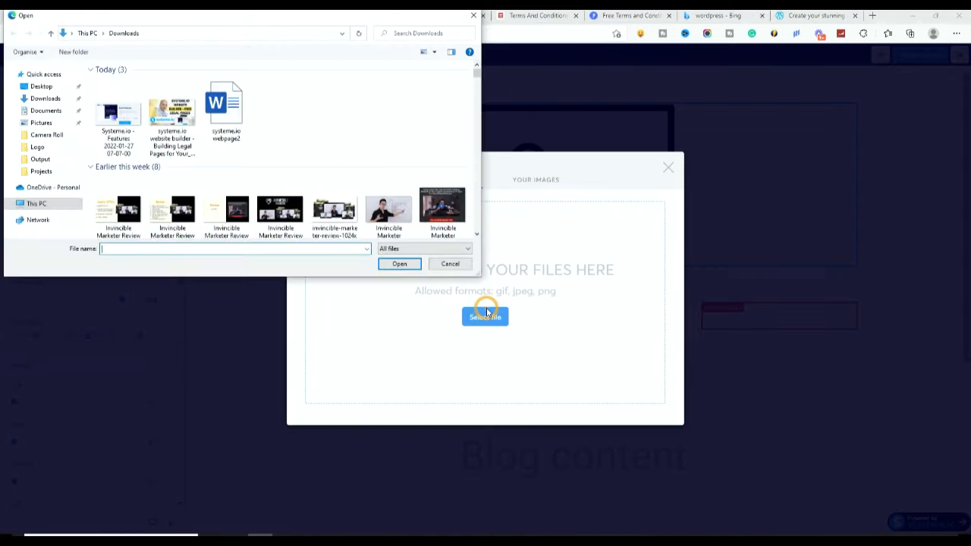
left_click(474, 17)
left_click(523, 182)
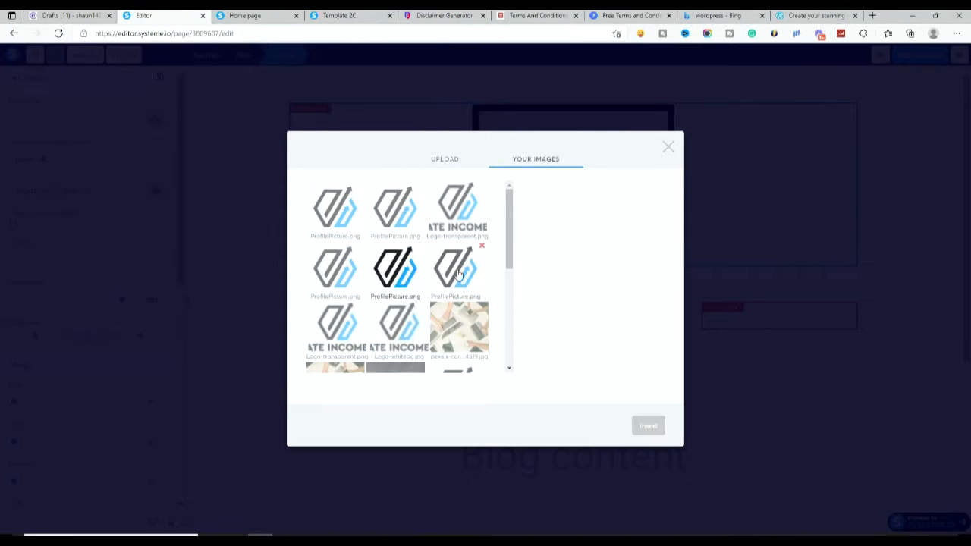
left_click(462, 224)
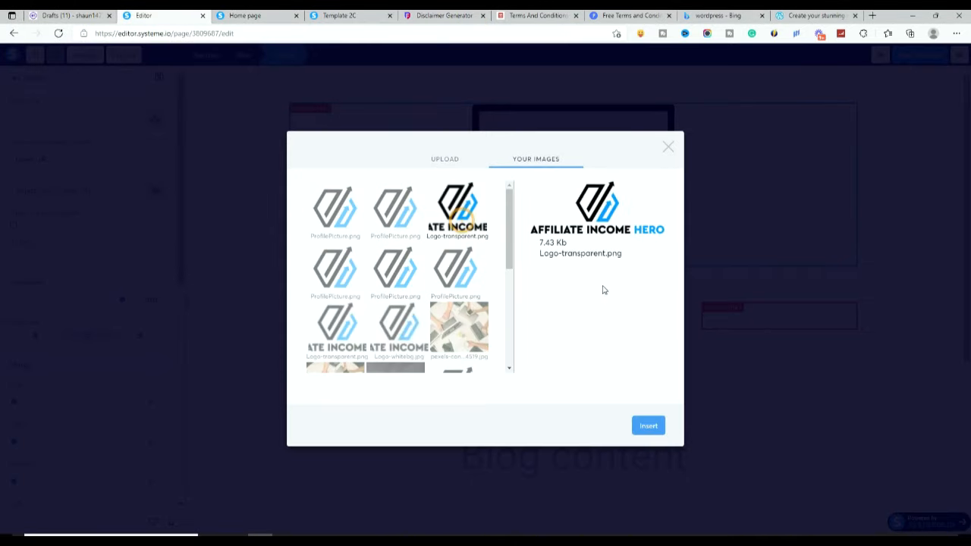
left_click(651, 426)
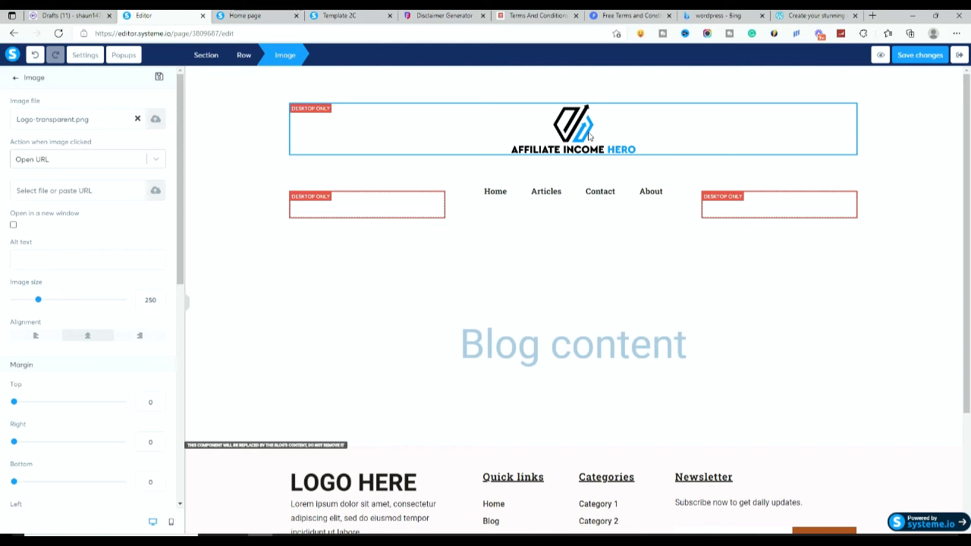
Step: Search Google for "canva logo" in a new browser tab, then open Canva's free logo maker page and read through it
left_click(872, 15)
left_click(240, 137)
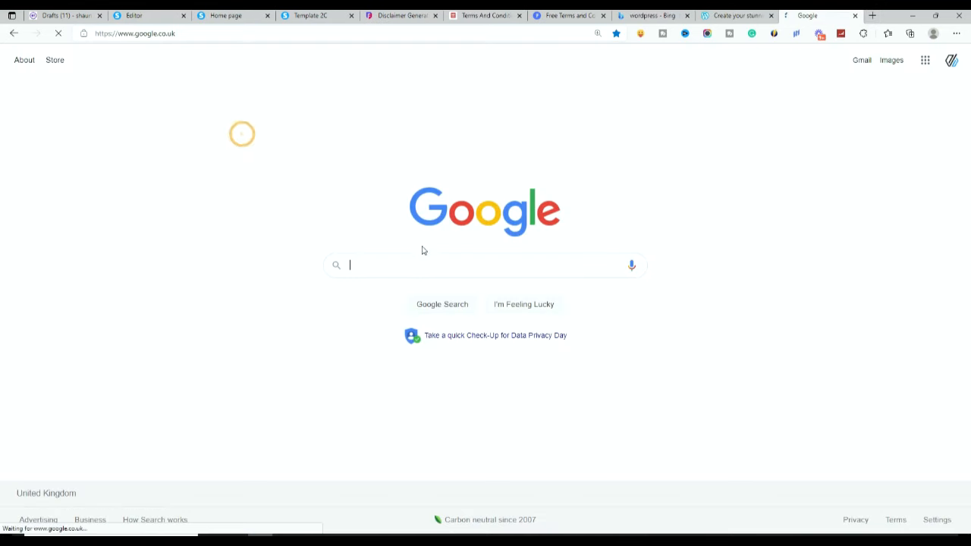
left_click(417, 255)
type("canv")
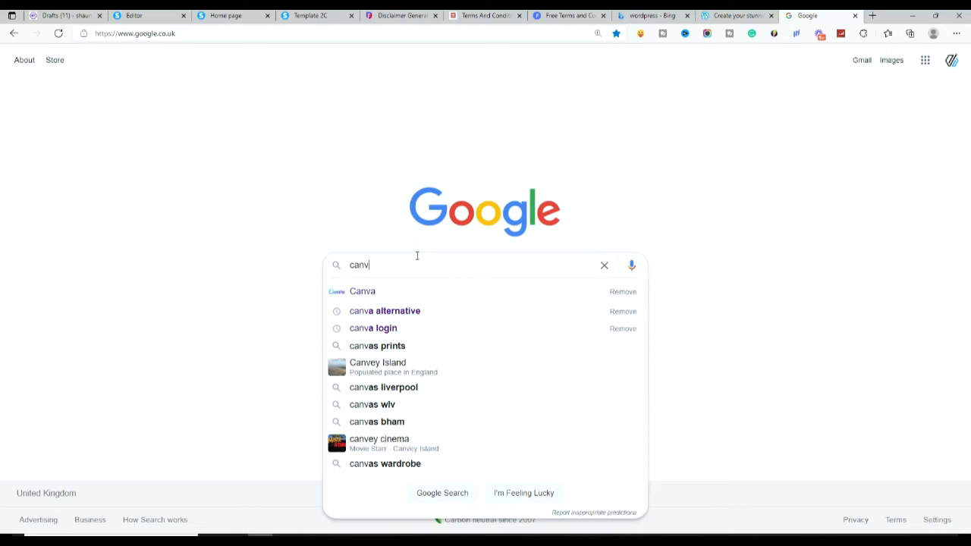
type("a logo")
key("Return")
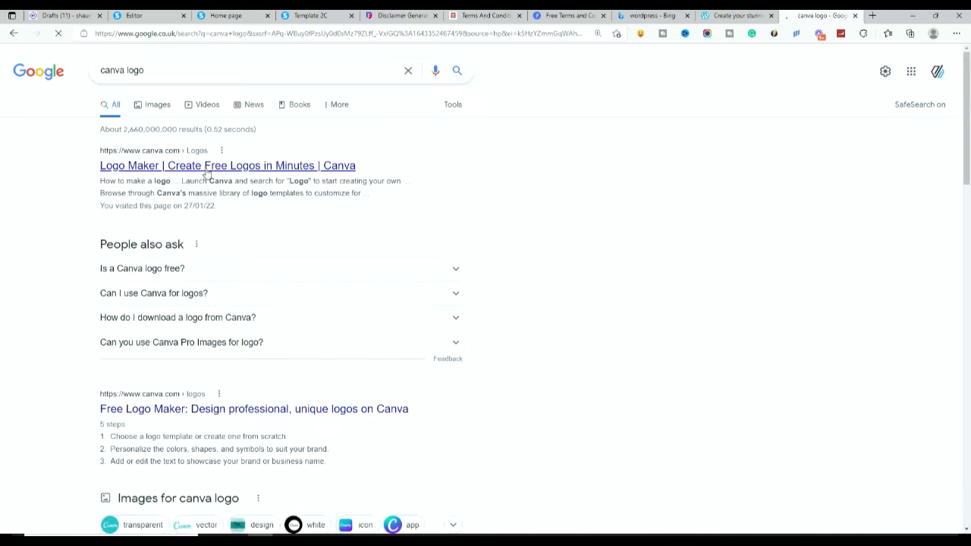
left_click(209, 174)
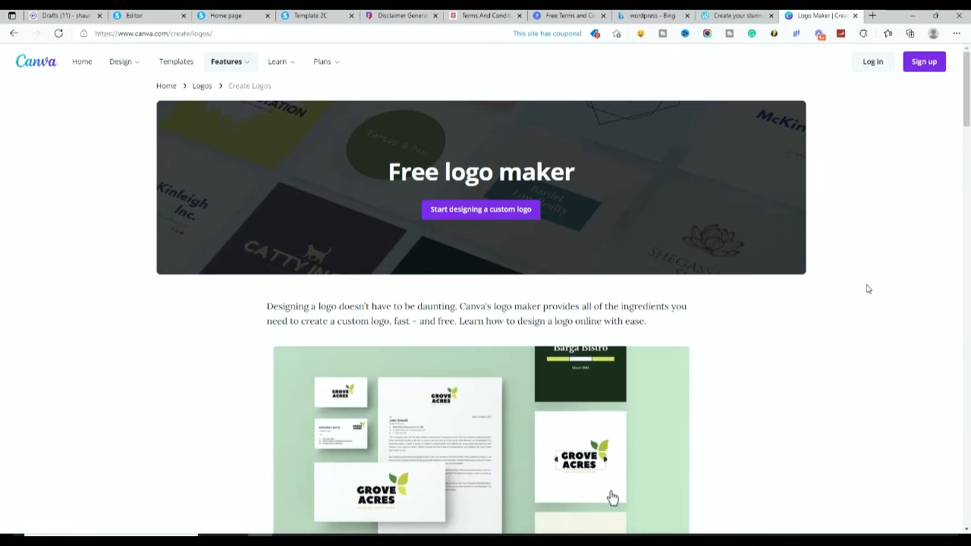
scroll(868, 289, "down", 4)
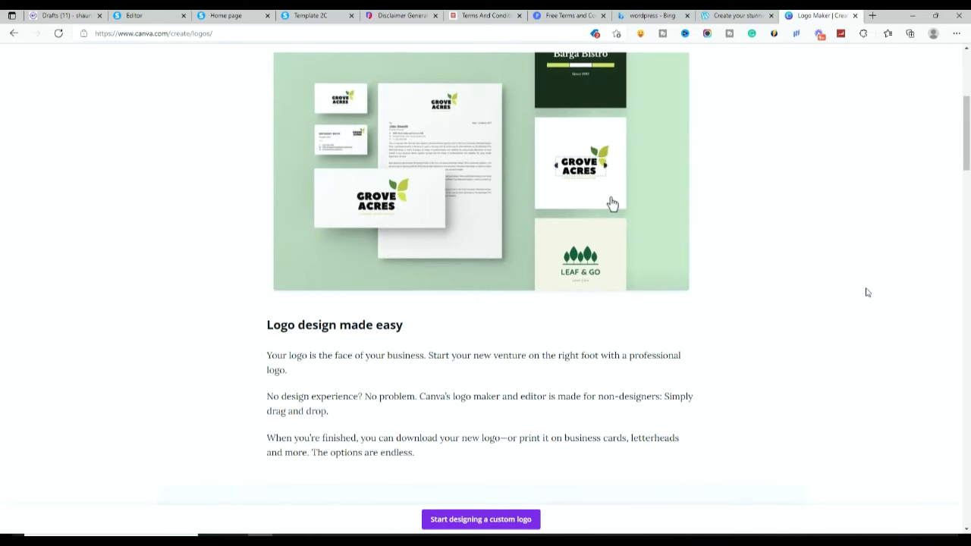
scroll(867, 292, "down", 6)
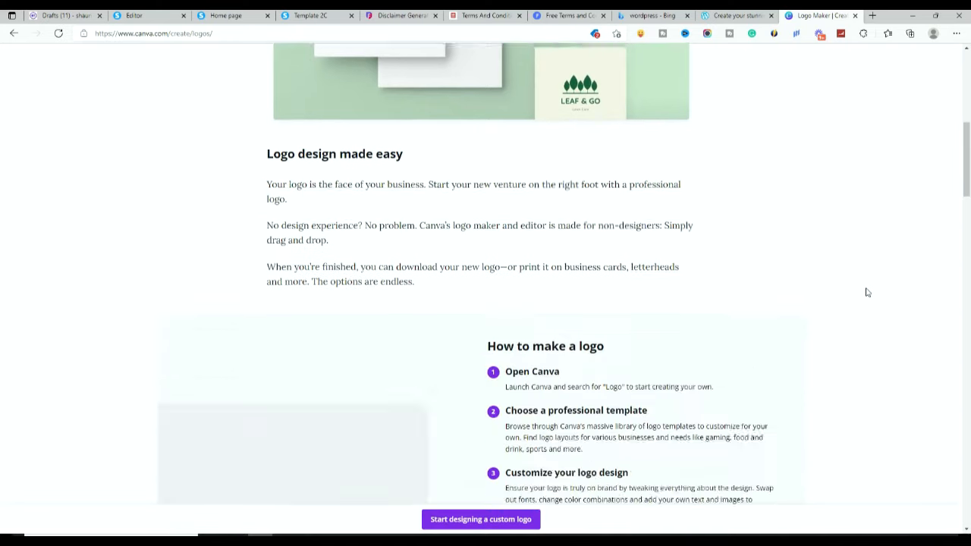
Step: Return from the Canva page to the layout editor, viewing the blog home page and Template 2C tabs on the way
scroll(865, 292, "up", 10)
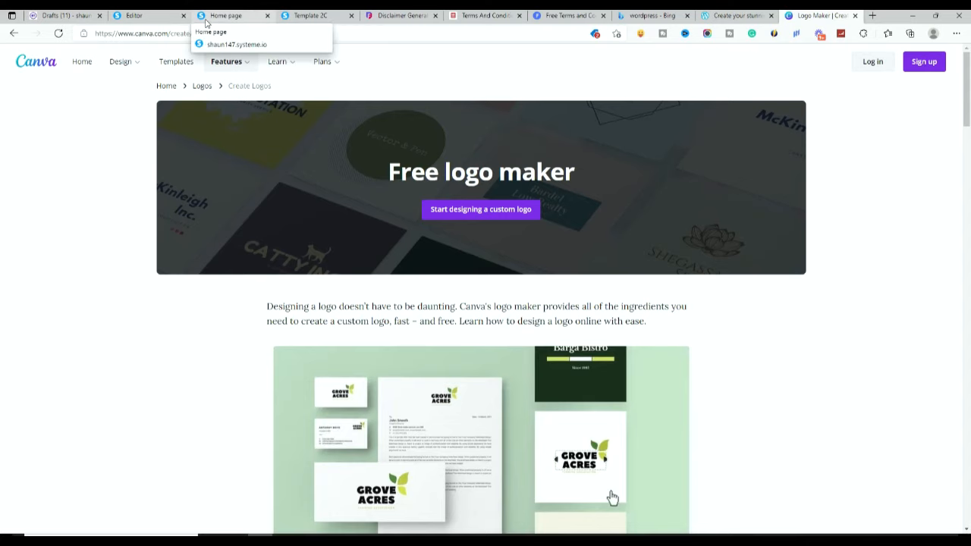
left_click(224, 18)
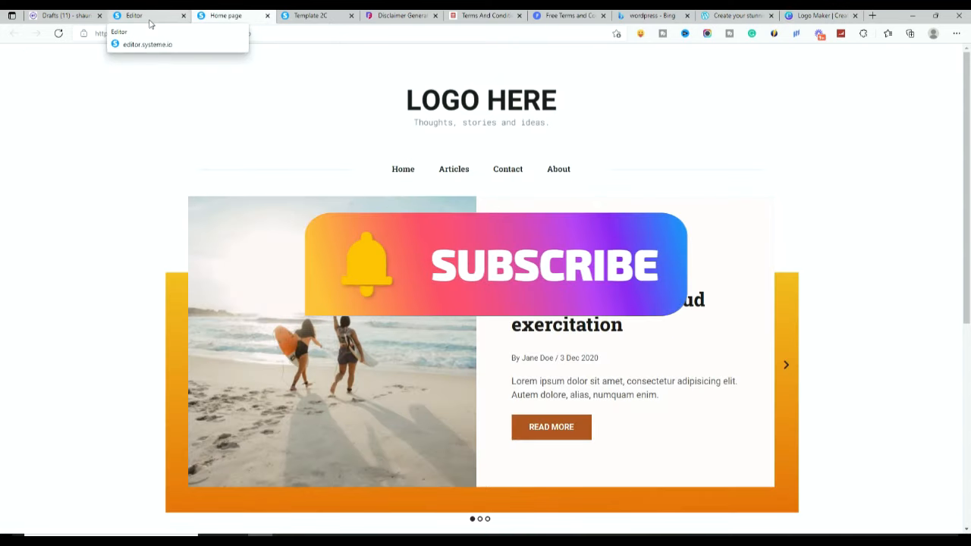
left_click(298, 17)
left_click(229, 15)
left_click(167, 14)
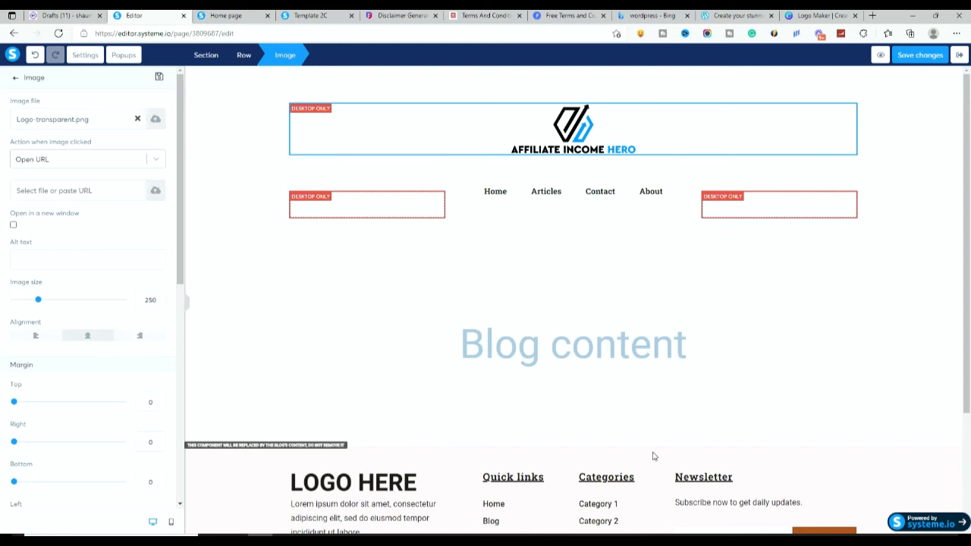
Step: Delete the placeholder LOGO HERE image from the footer
left_click(569, 473)
scroll(566, 471, "down", 2)
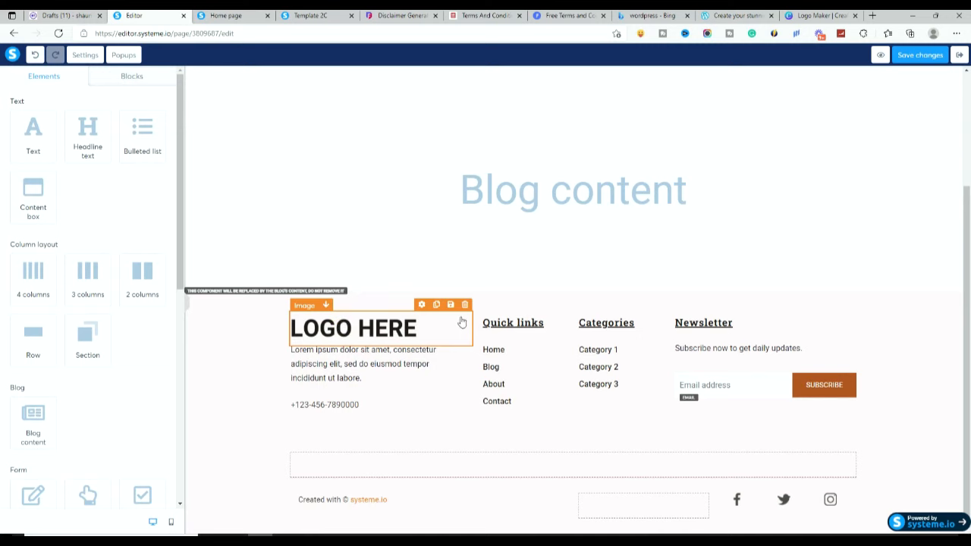
left_click(465, 305)
left_click(534, 84)
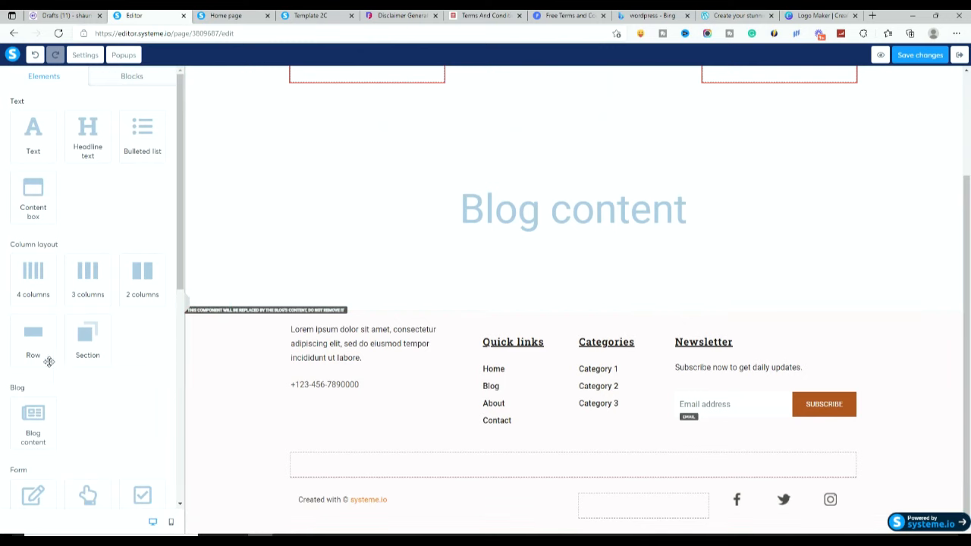
Step: Add an Image element above the placeholder paragraph in the footer's first column and open its settings
scroll(45, 349, "down", 5)
left_click_drag(47, 265, 349, 330)
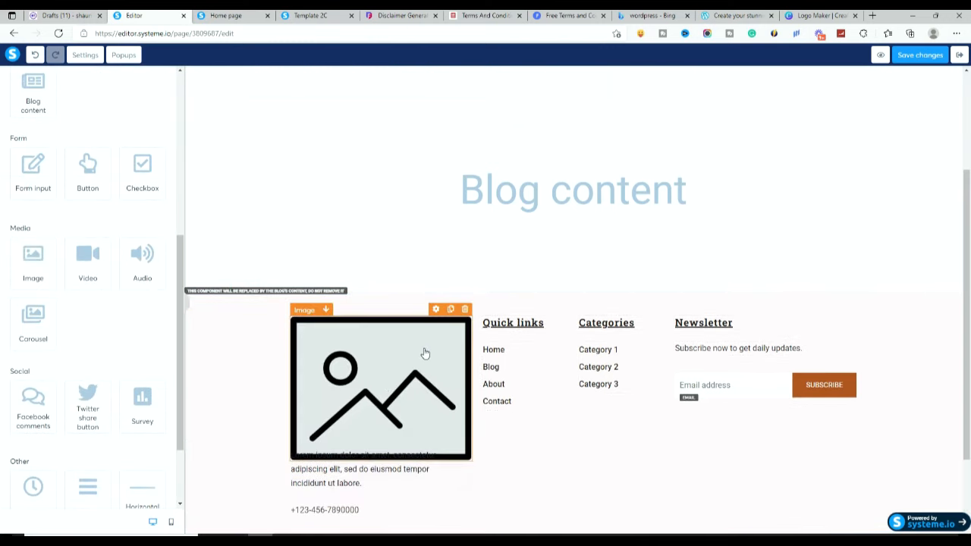
left_click(424, 351)
left_click(408, 375)
left_click(407, 372)
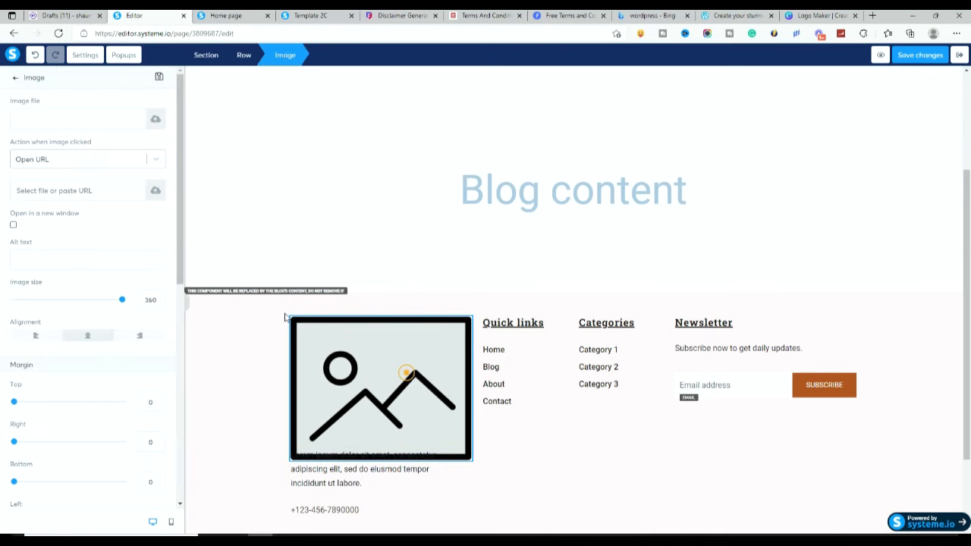
Step: Insert Logo-transparent.png from the previously uploaded images into the footer's image element
left_click(154, 118)
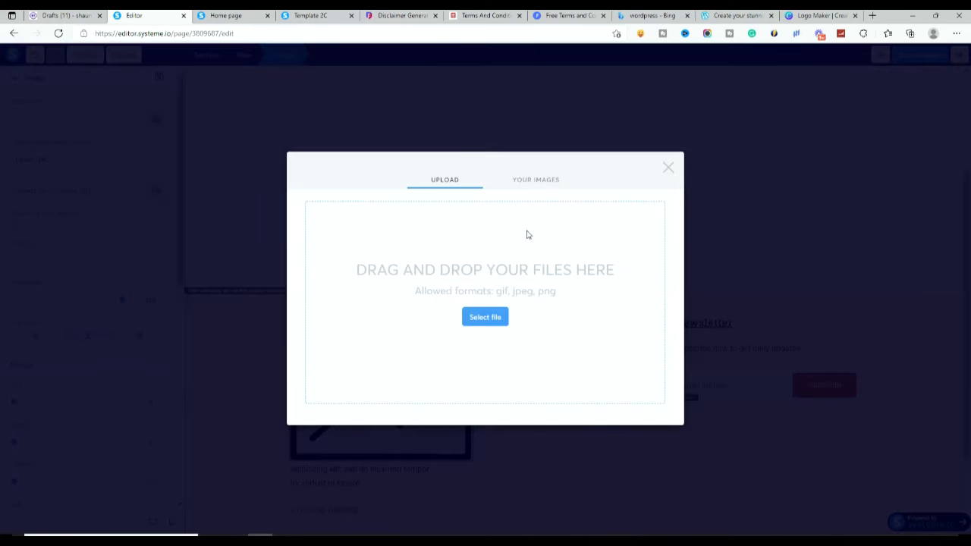
left_click(534, 180)
left_click(458, 203)
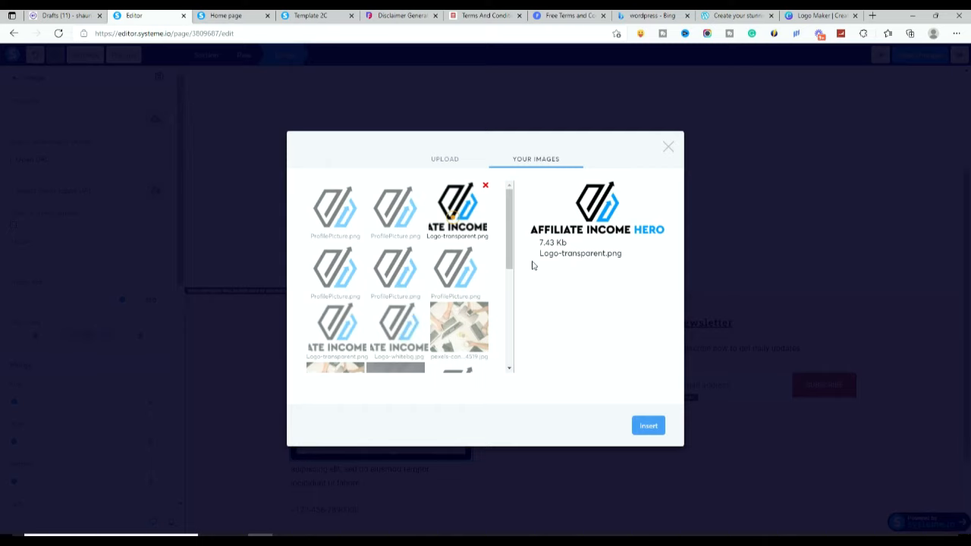
left_click(647, 426)
Step: Reduce the footer logo's image size to 155
left_click(440, 335)
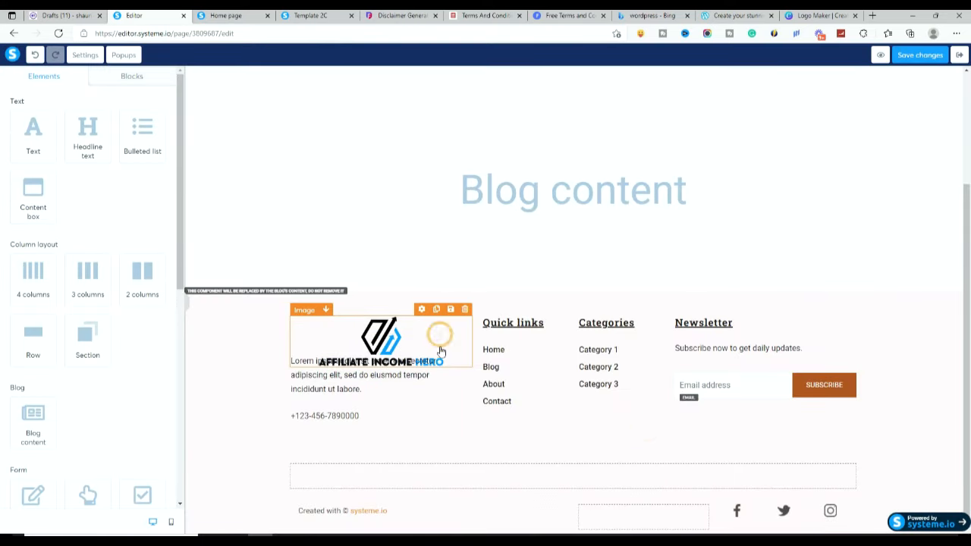
left_click(427, 351)
left_click(419, 342)
left_click(435, 346)
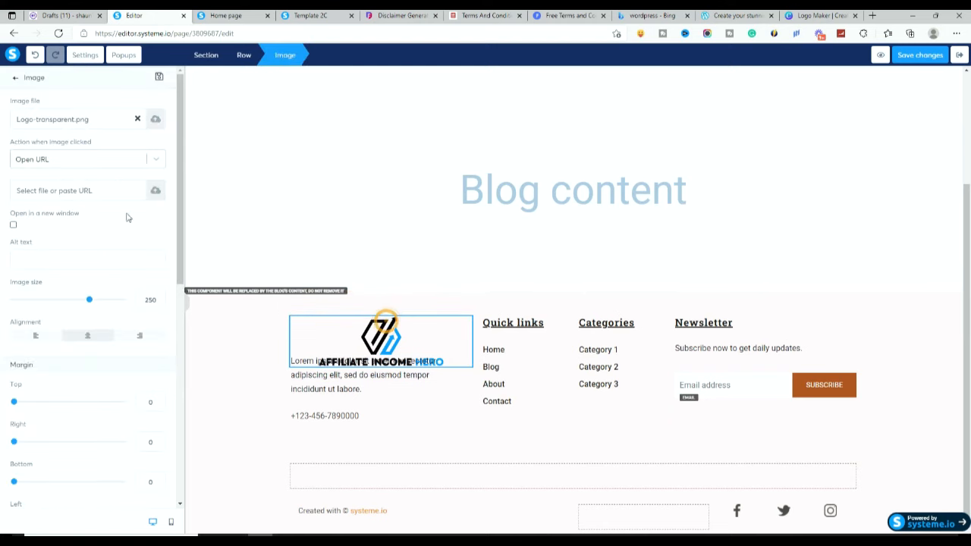
left_click_drag(89, 301, 61, 302)
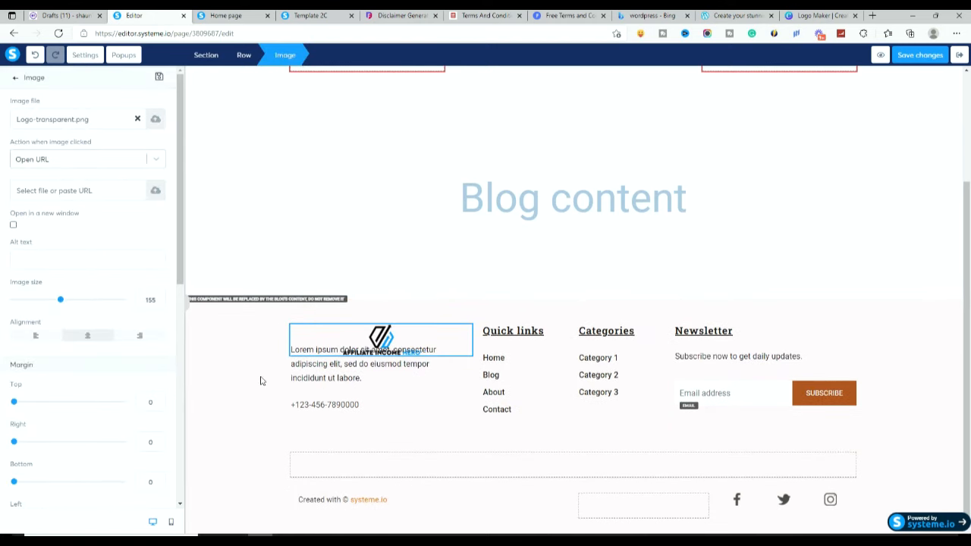
Step: Set the footer logo's bottom margin to 33 to separate it from the paragraph below
left_click(328, 356)
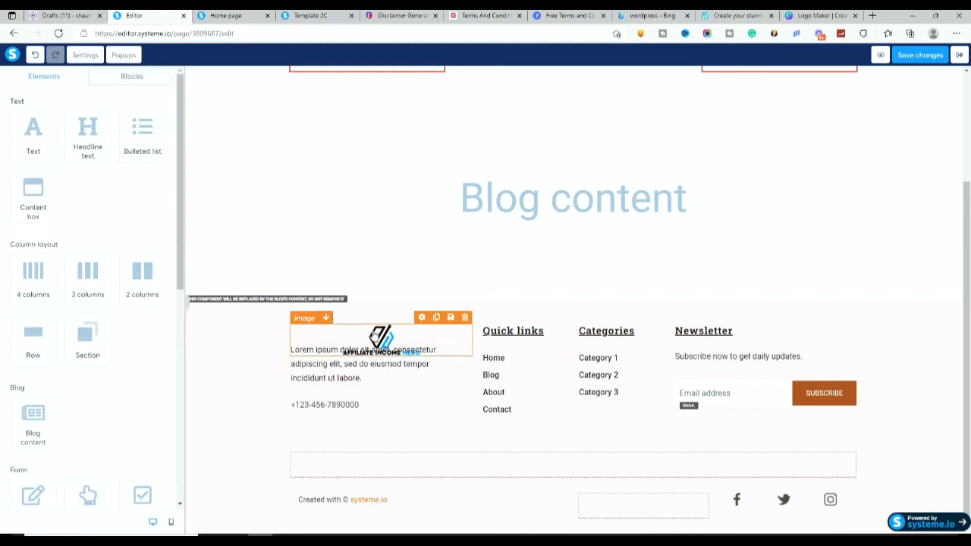
left_click(375, 335)
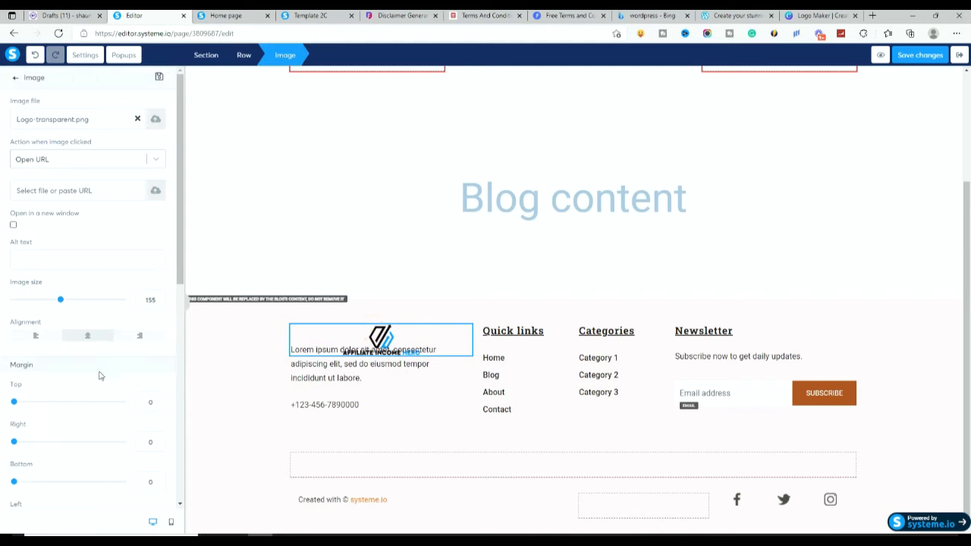
scroll(99, 375, "down", 3)
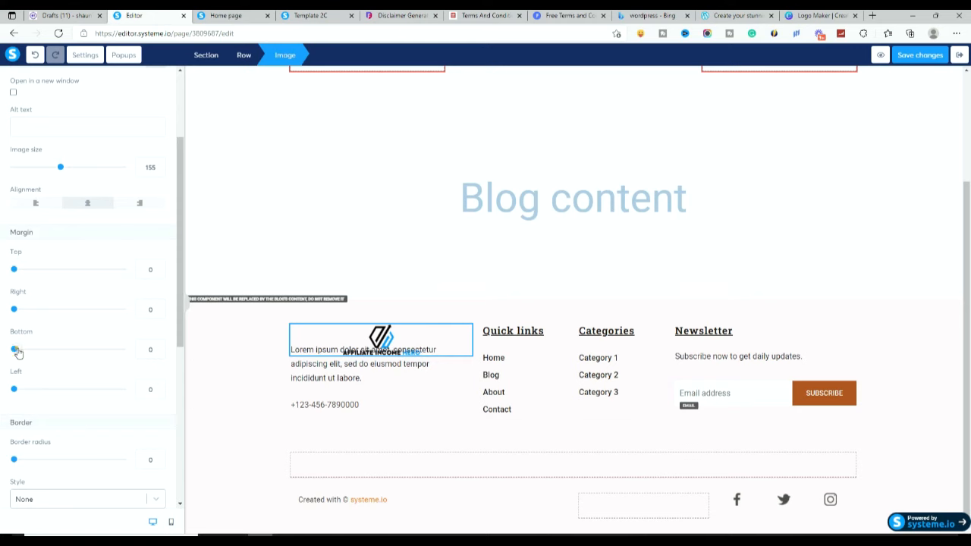
left_click_drag(18, 352, 33, 353)
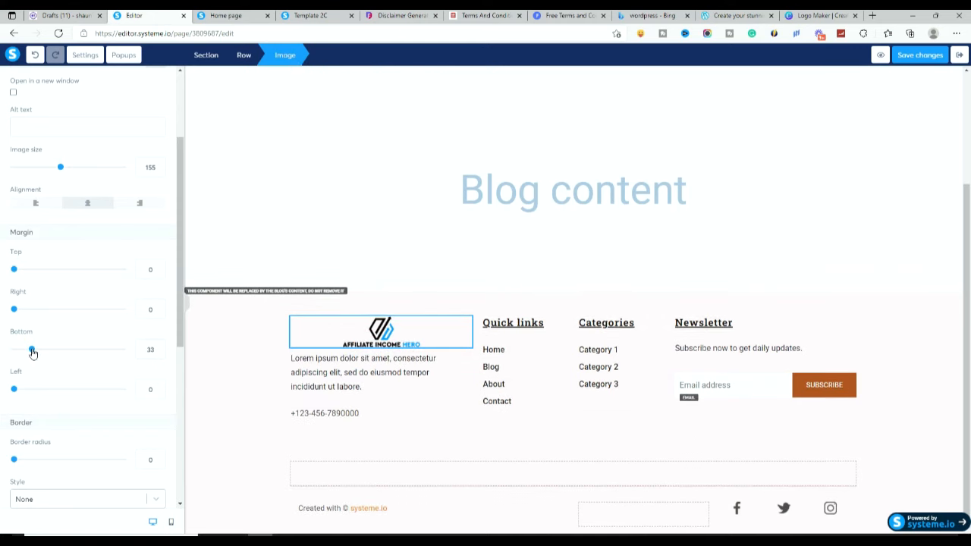
left_click(230, 354)
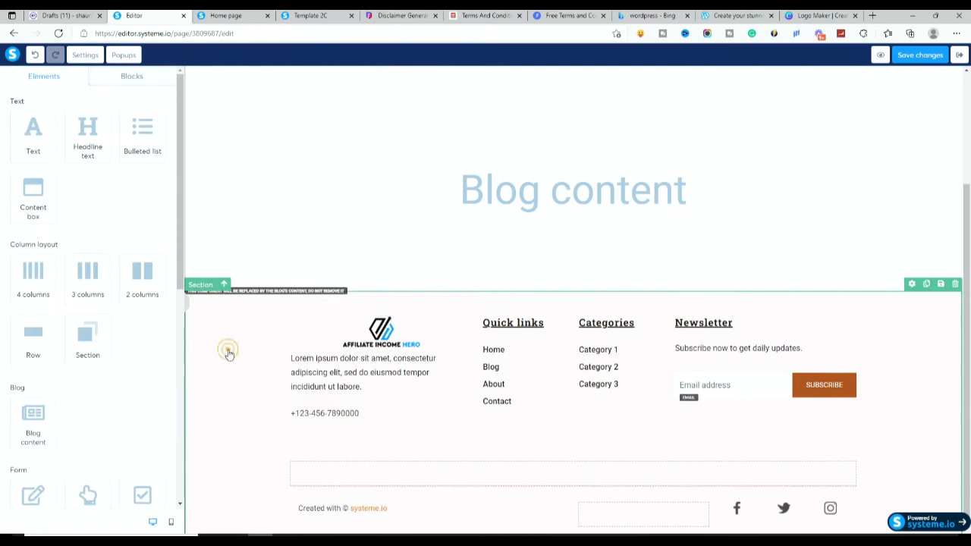
Step: Delete the placeholder phone number text below the footer's Lorem ipsum paragraph
left_click(349, 381)
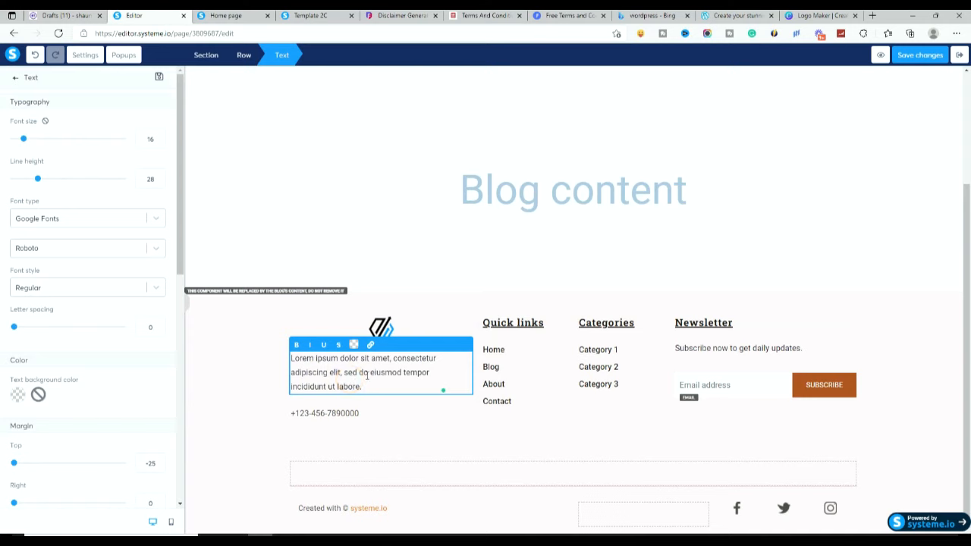
left_click_drag(372, 383, 275, 358)
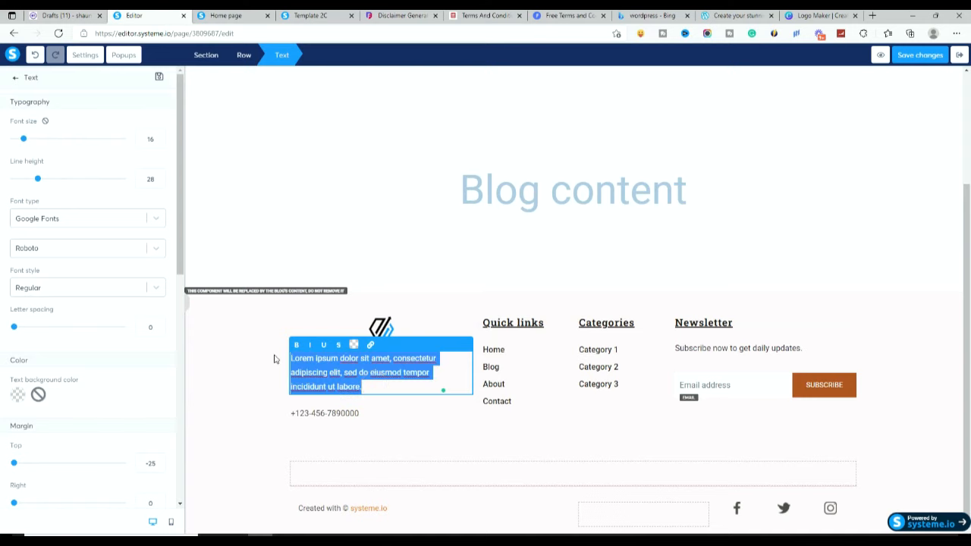
left_click(392, 427)
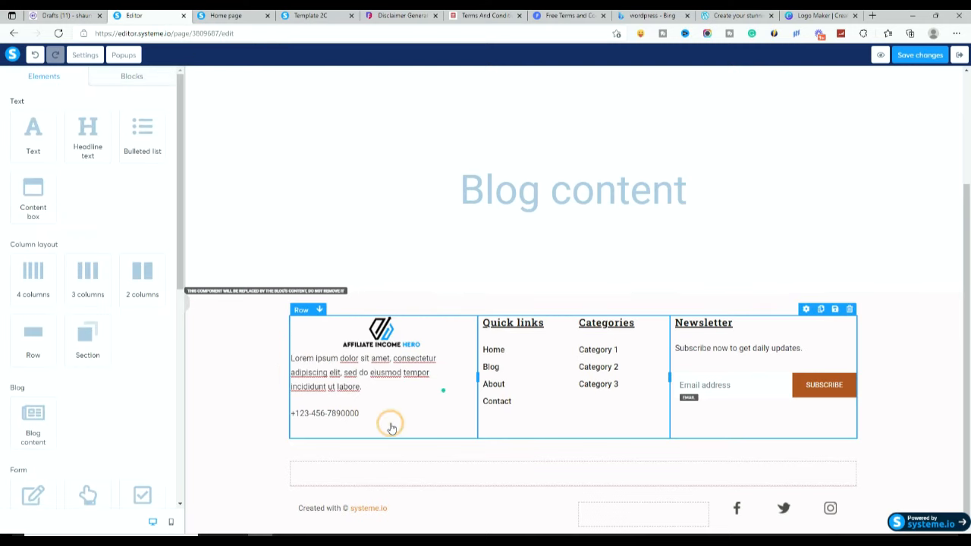
left_click(465, 400)
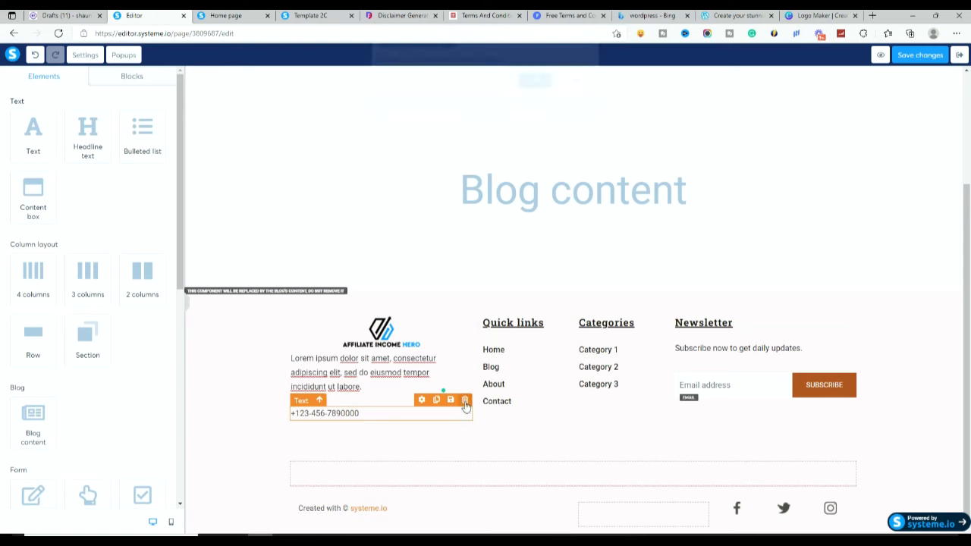
left_click(529, 90)
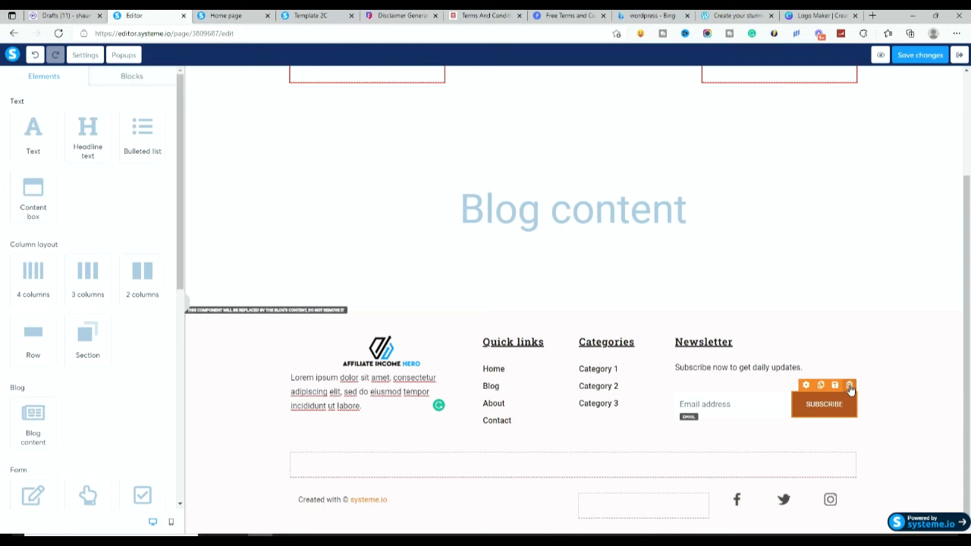
Step: Clear the footer's newsletter column by deleting its Subscribe button, email address row, Newsletter heading and daily updates text
left_click(849, 386)
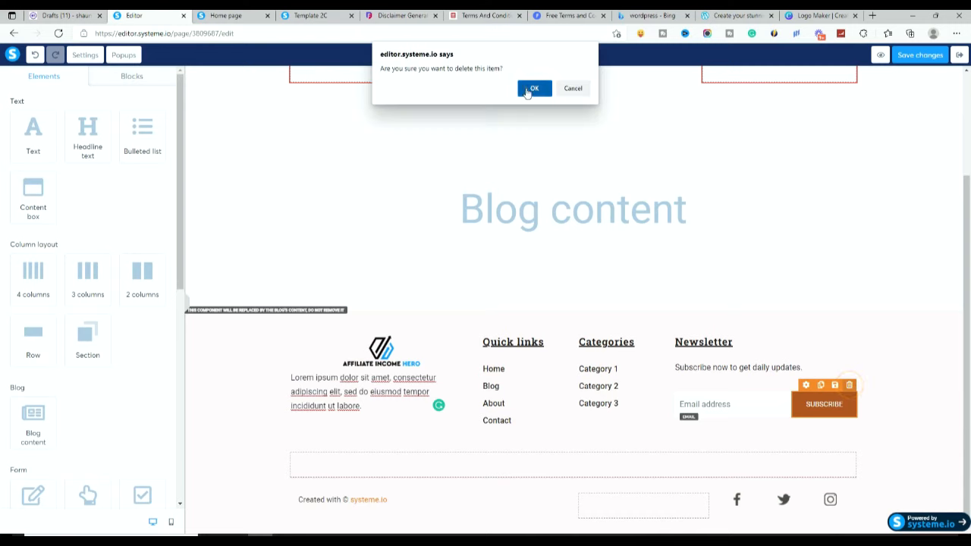
left_click(534, 89)
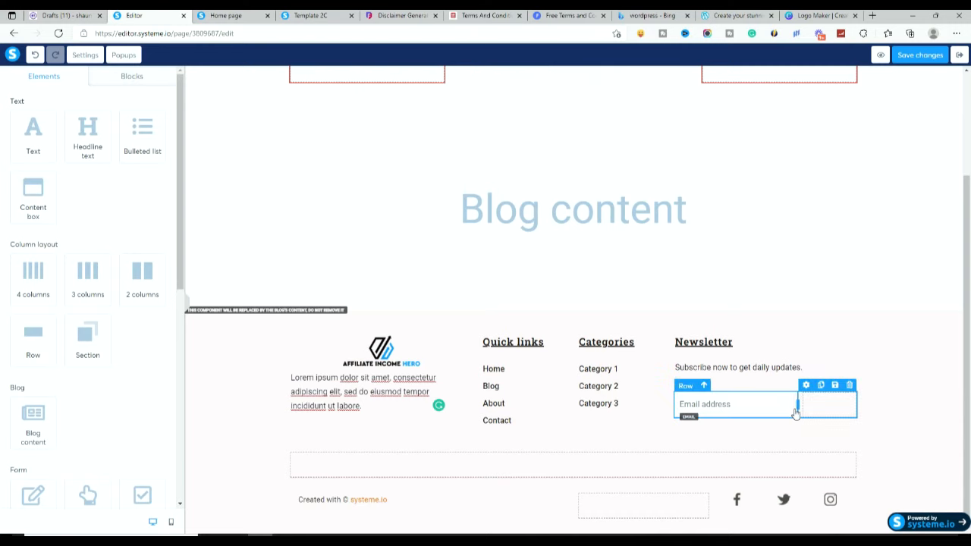
left_click(849, 385)
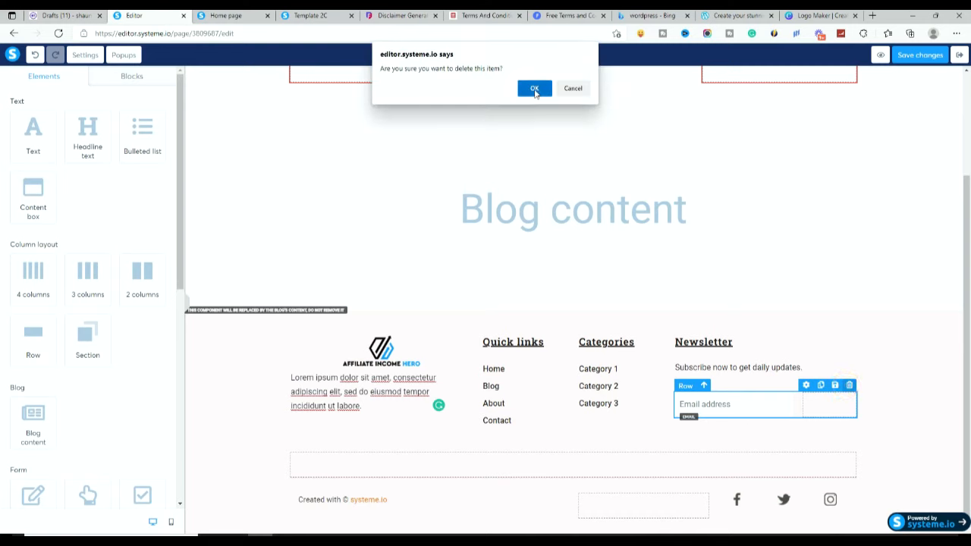
left_click(533, 89)
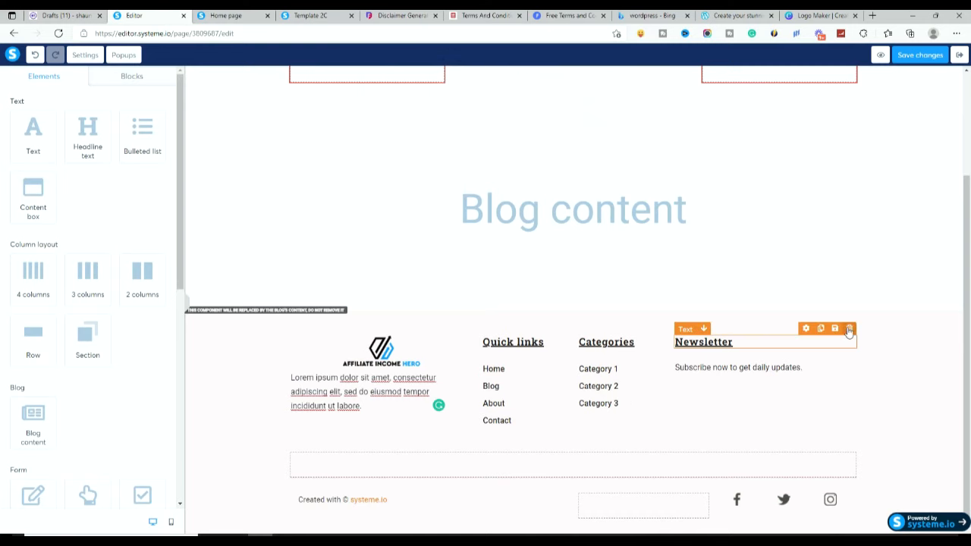
left_click(848, 328)
left_click(535, 89)
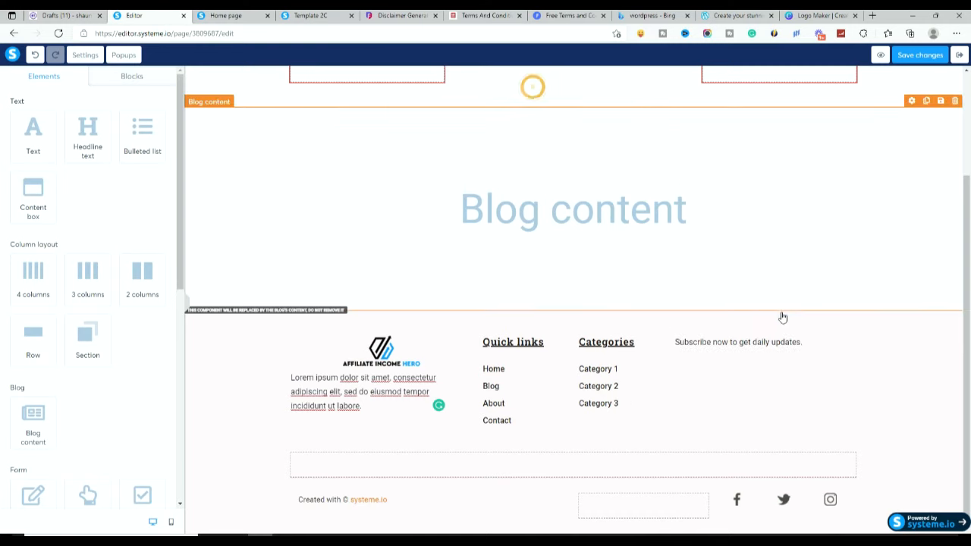
left_click(851, 328)
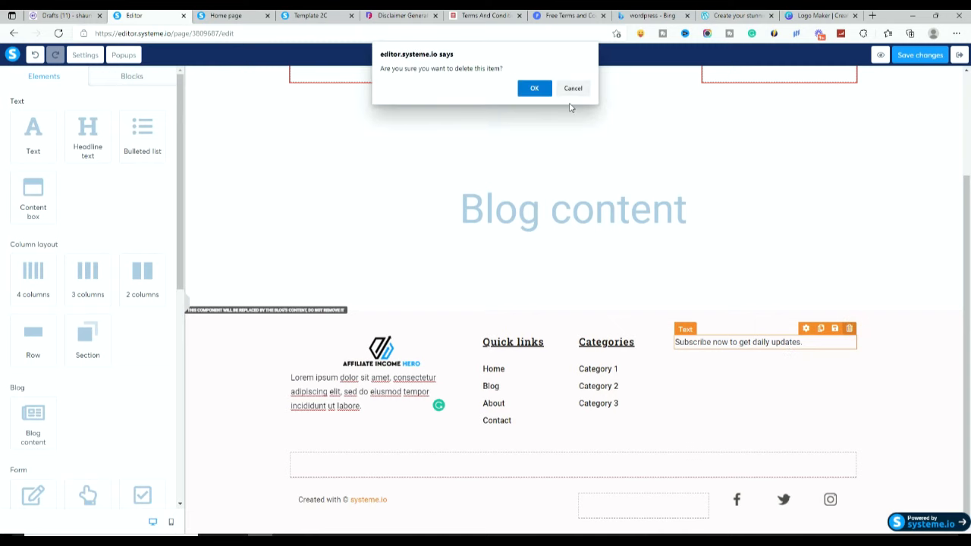
left_click(534, 88)
Step: Examine the margin and background settings of the header section and the padding settings of the Blog content element
scroll(719, 267, "up", 2)
scroll(705, 258, "down", 2)
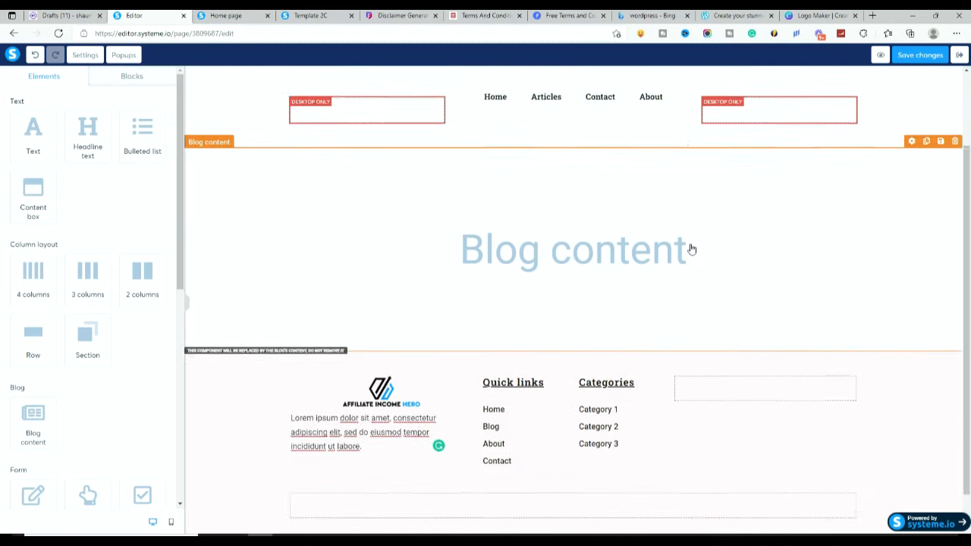
scroll(417, 224, "up", 3)
left_click(208, 187)
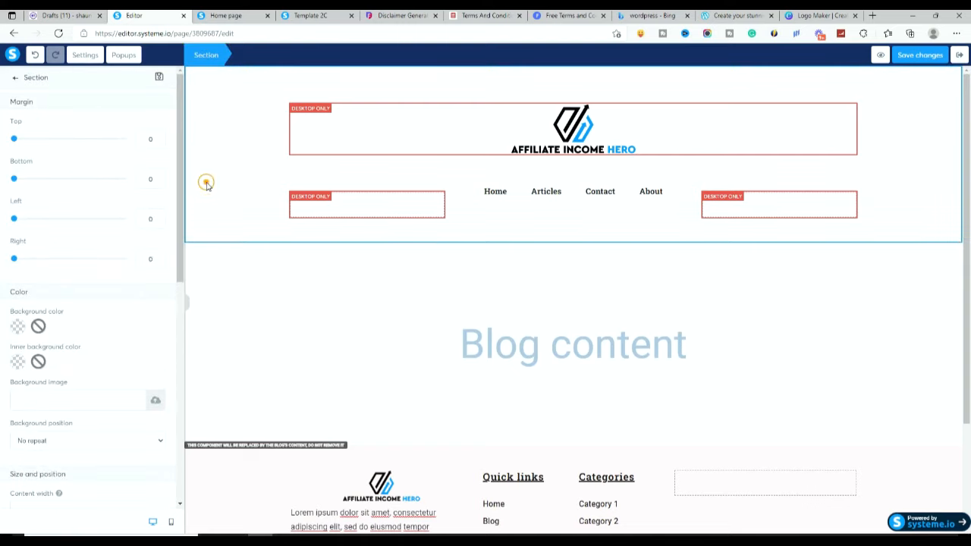
left_click(193, 142)
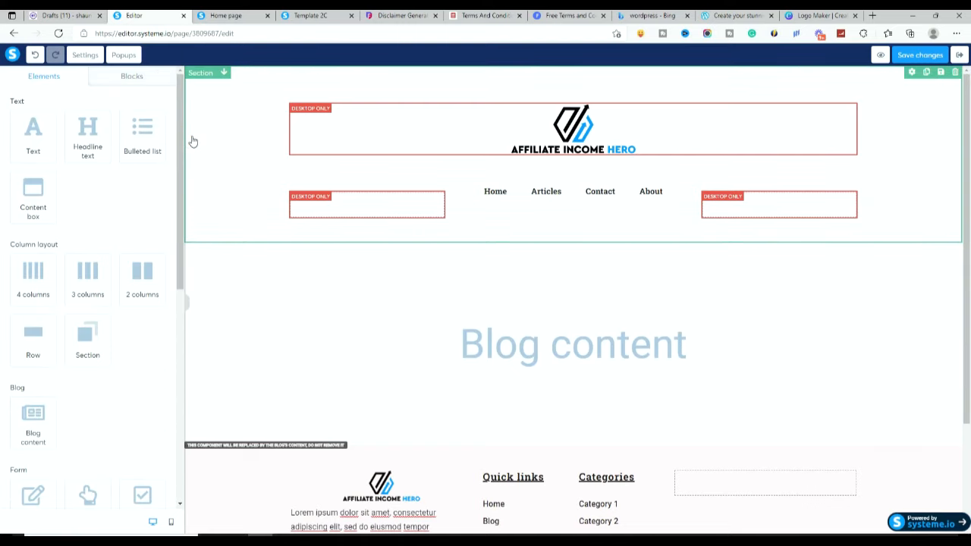
left_click(219, 274)
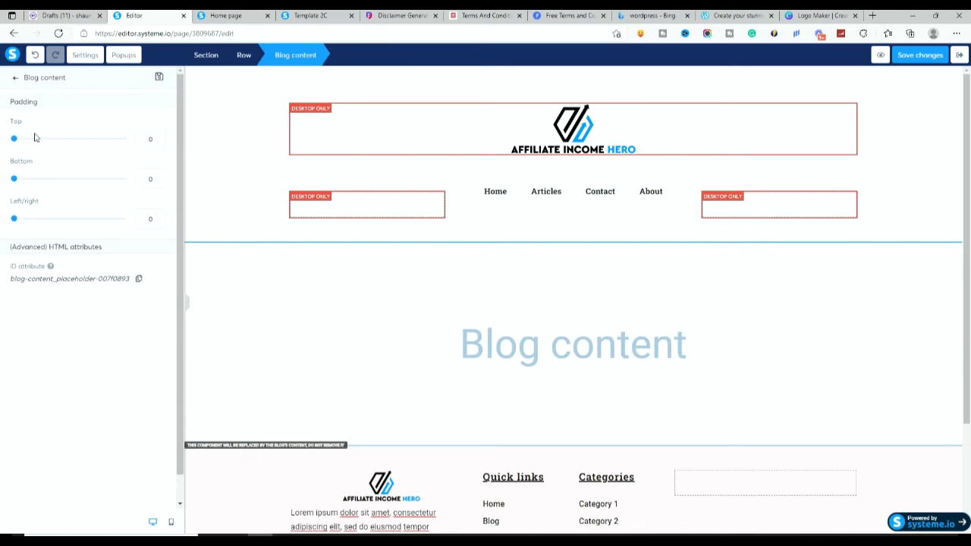
left_click(265, 363)
Step: Add the Team presentation block "Round images (with name and title)" between the blog content and the footer
left_click(139, 76)
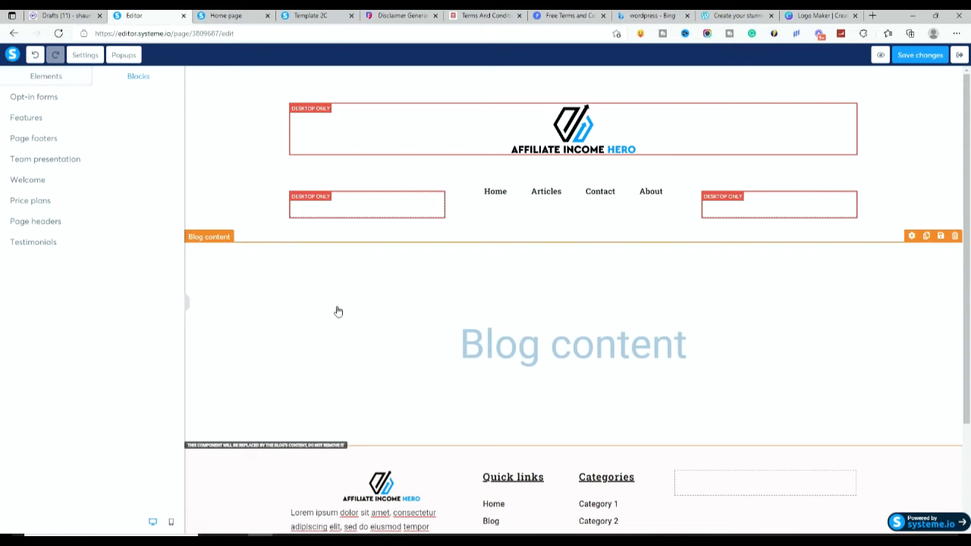
left_click(51, 160)
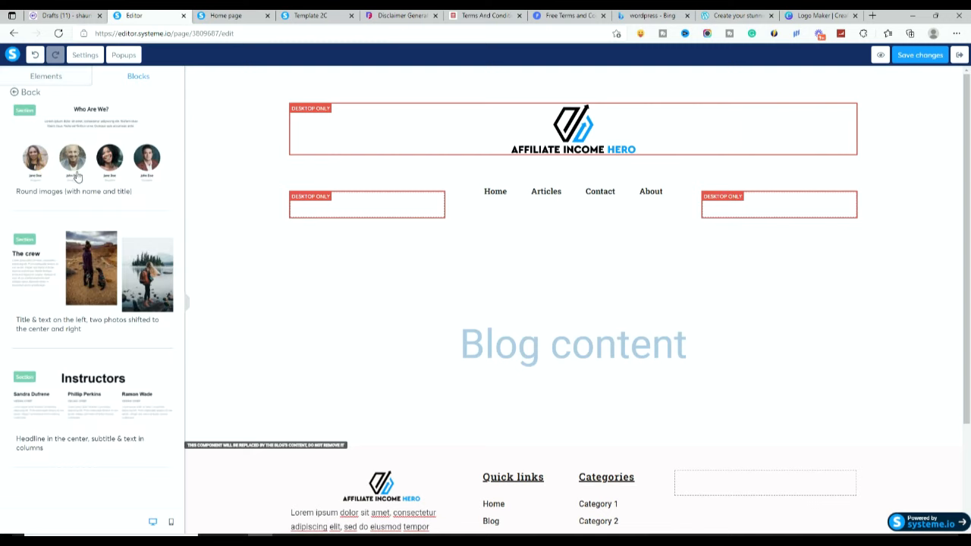
left_click_drag(81, 172, 755, 367)
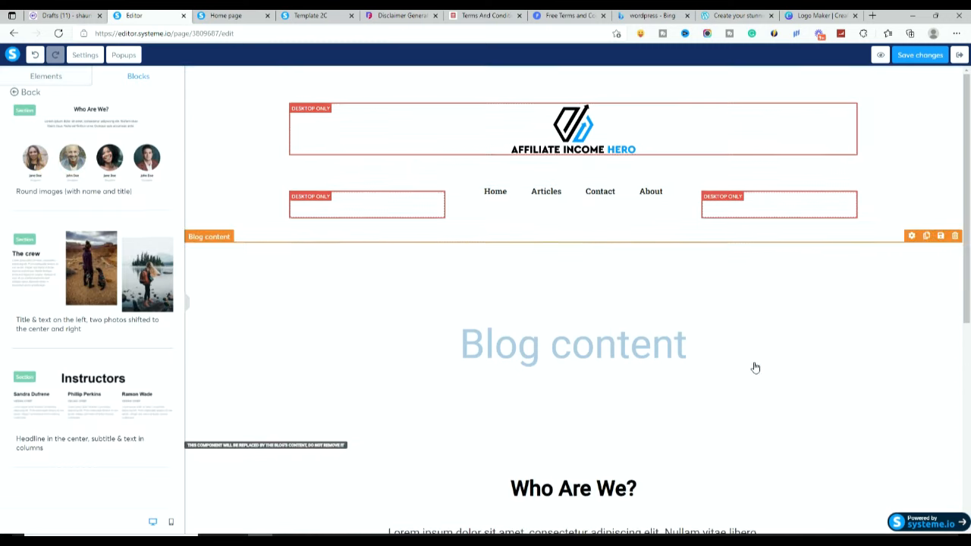
Step: Delete the "Who Are We?" team section between the blog content and the footer
scroll(756, 369, "down", 5)
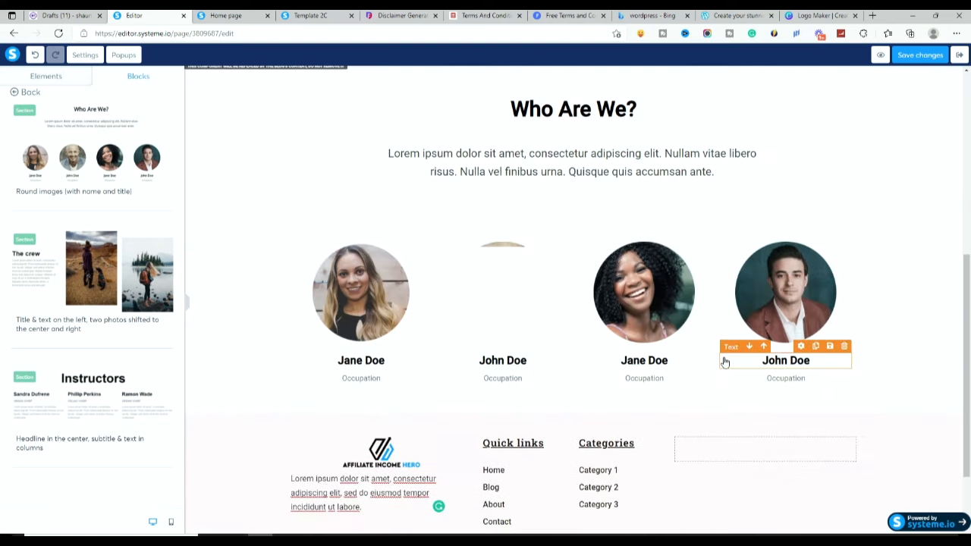
scroll(705, 284, "up", 2)
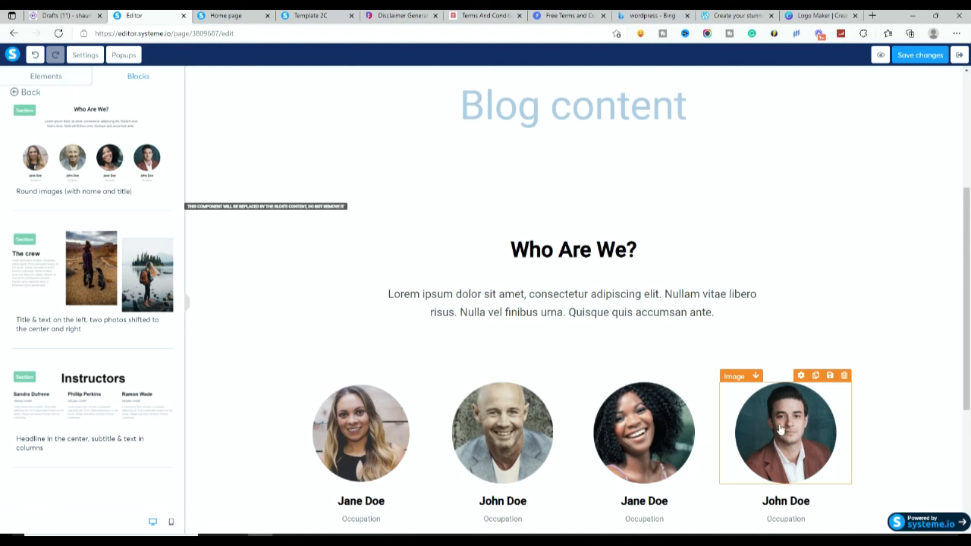
scroll(691, 334, "down", 1)
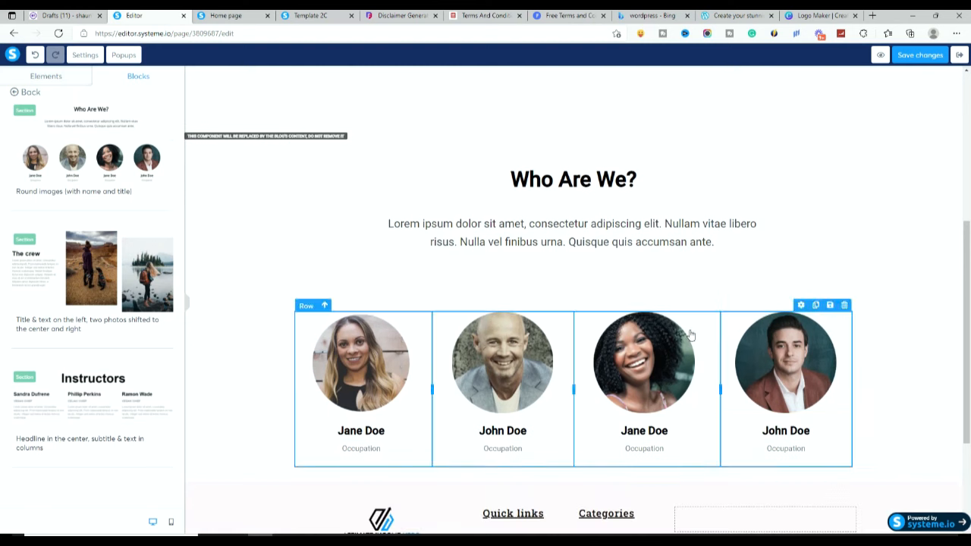
scroll(721, 364, "down", 2)
scroll(756, 251, "up", 2)
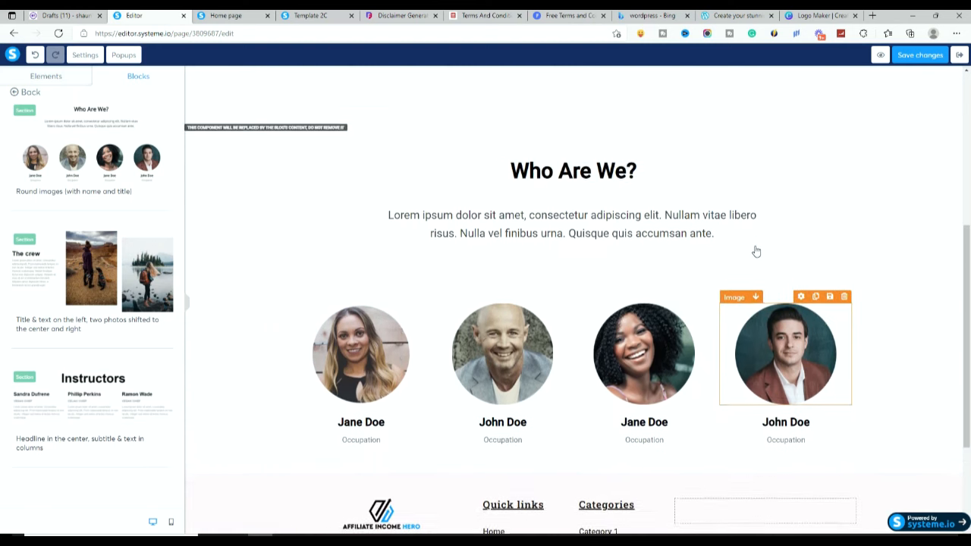
left_click(897, 217)
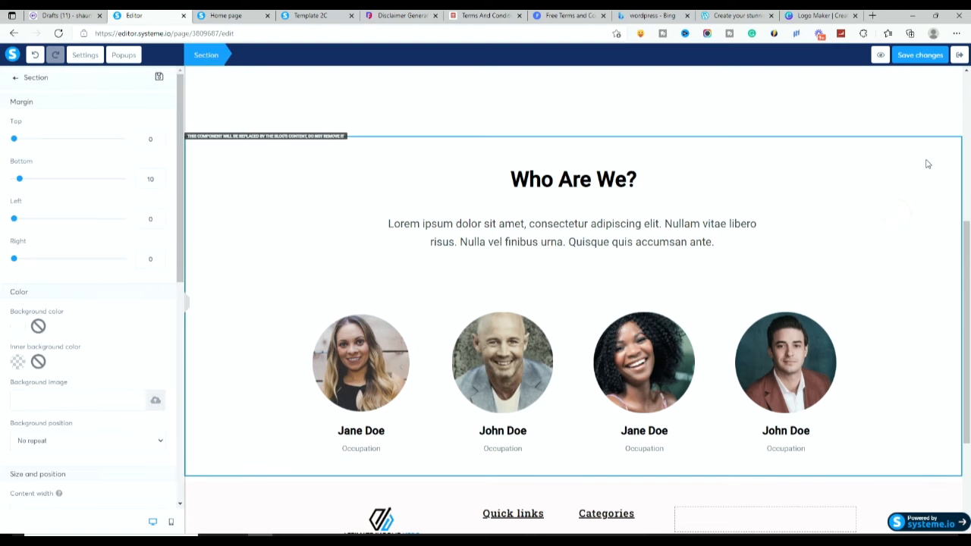
left_click(955, 128)
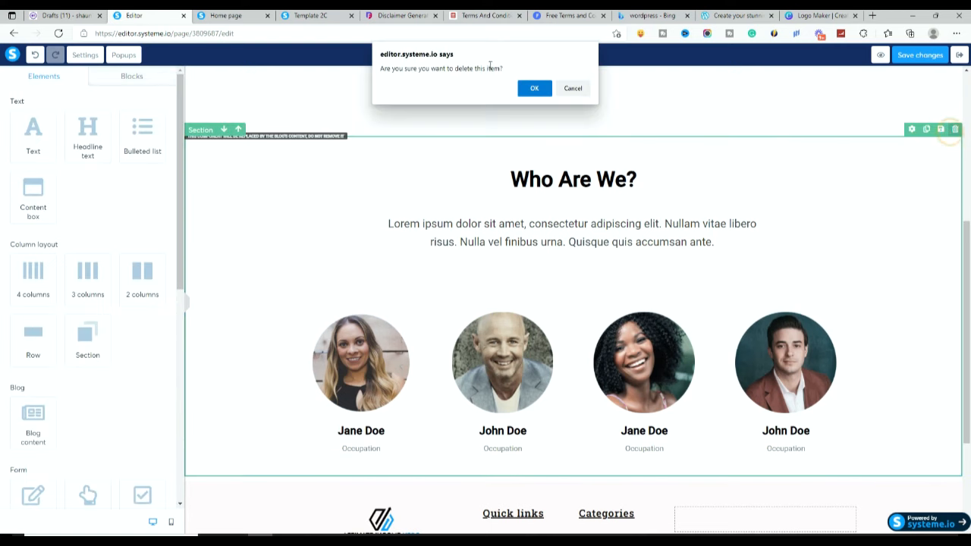
left_click(534, 88)
scroll(635, 263, "up", 2)
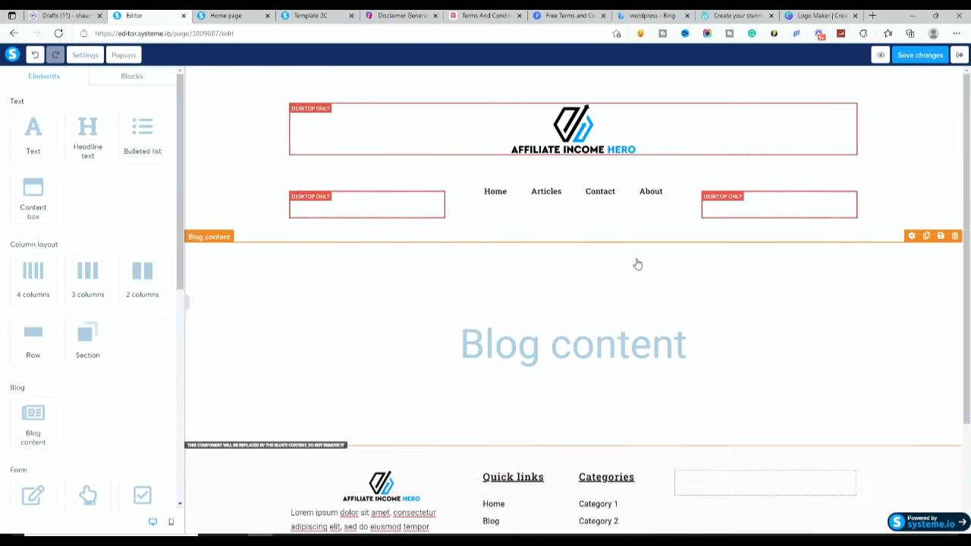
Step: Save the layout changes and preview the blog page from the header down to the footer, dismissing the preview mode notice
left_click(920, 55)
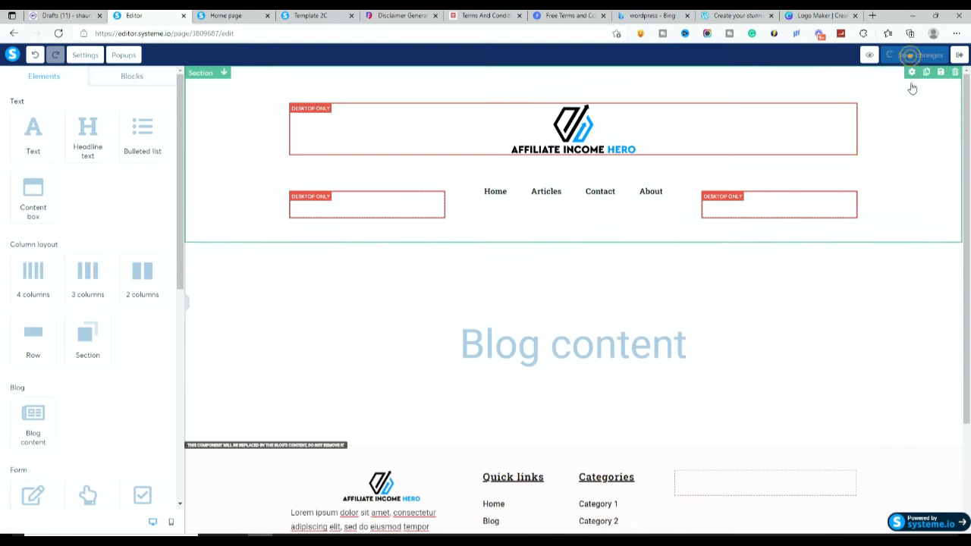
left_click(873, 57)
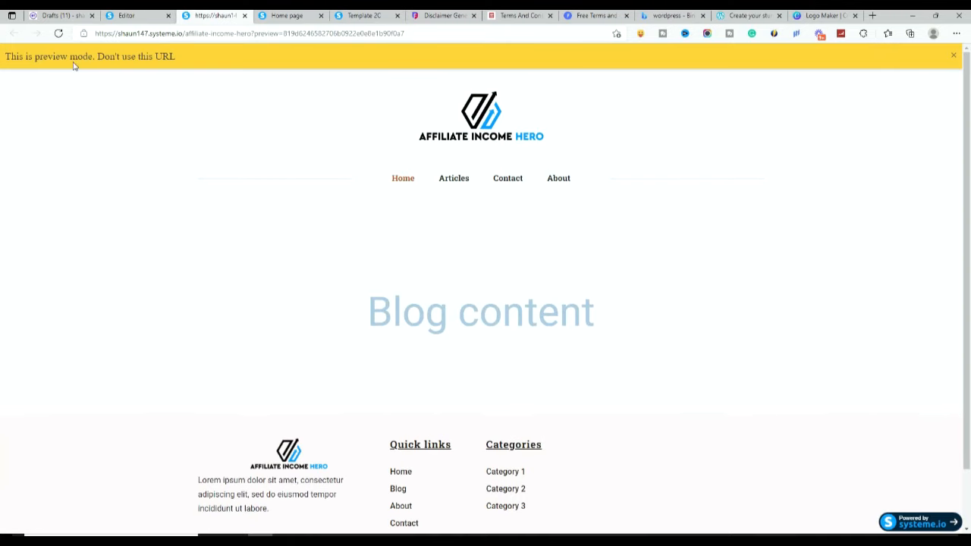
left_click(954, 57)
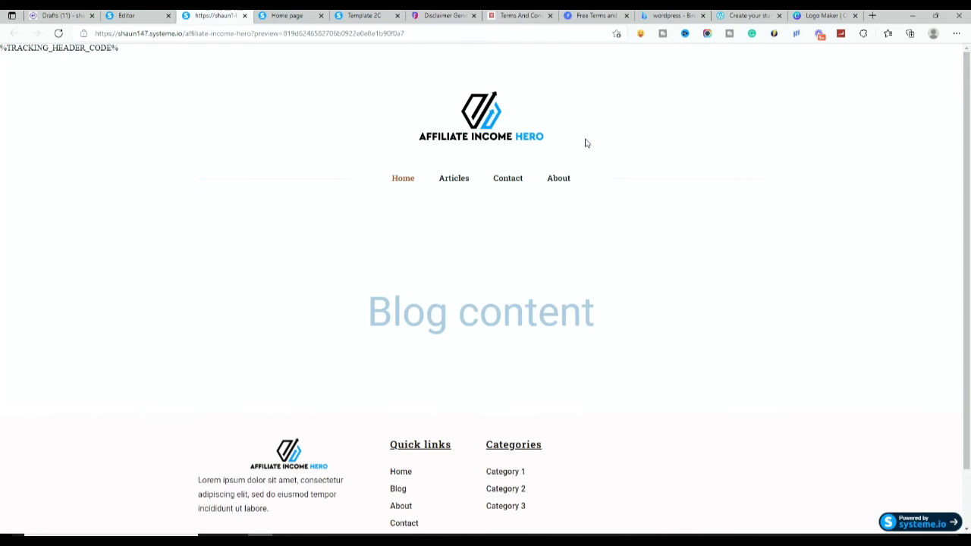
scroll(606, 351, "down", 2)
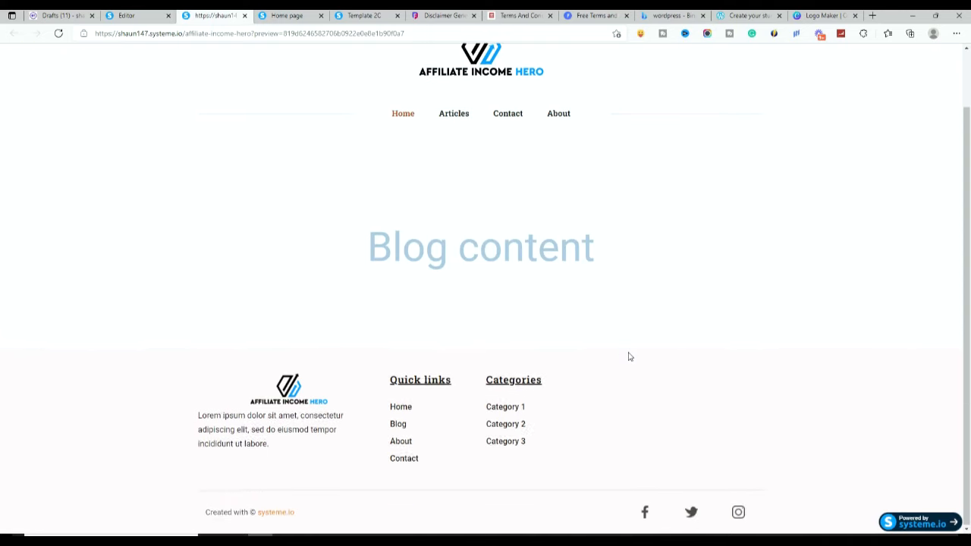
scroll(511, 179, "up", 1)
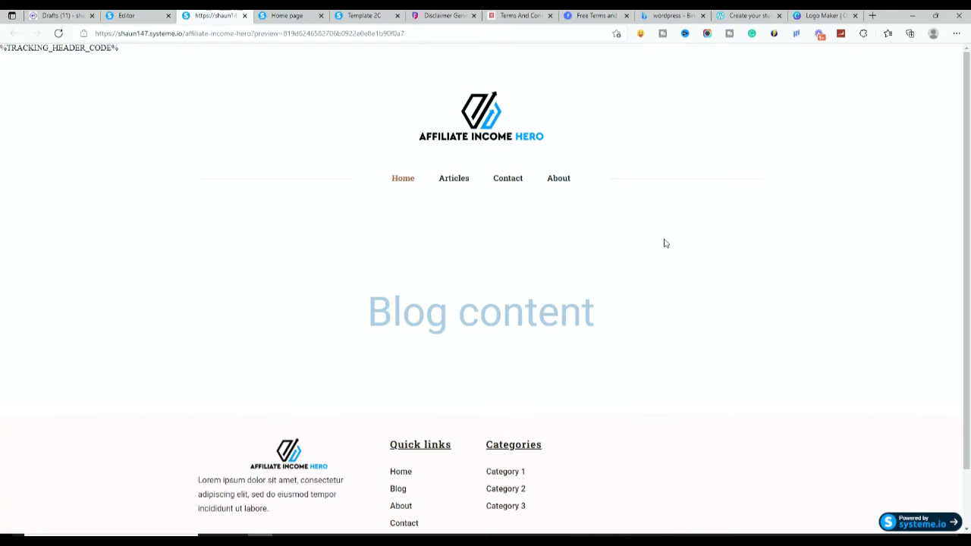
scroll(663, 242, "down", 1)
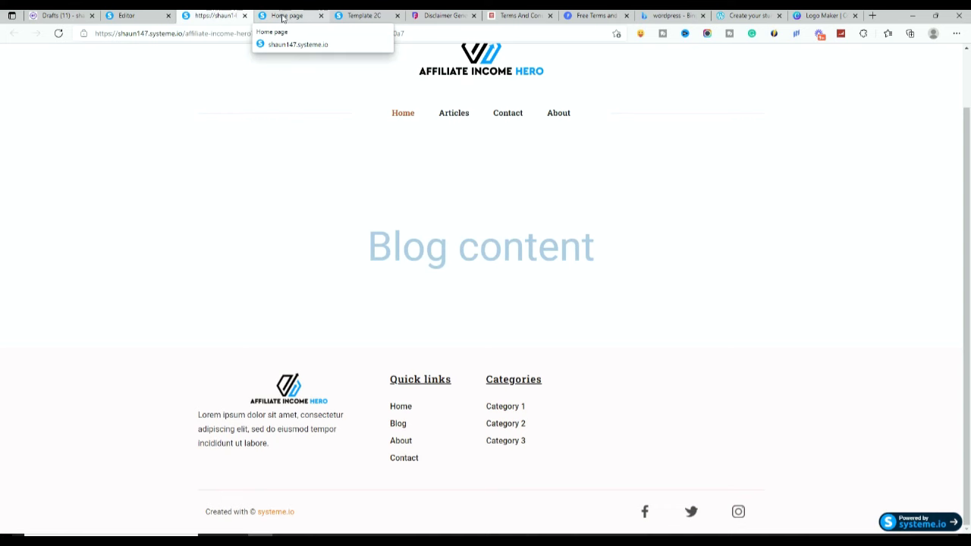
Step: Check the legal links in the Template 2C page's footer against the blog preview, and close the outdated Home page tab
left_click(364, 20)
scroll(470, 371, "down", 2)
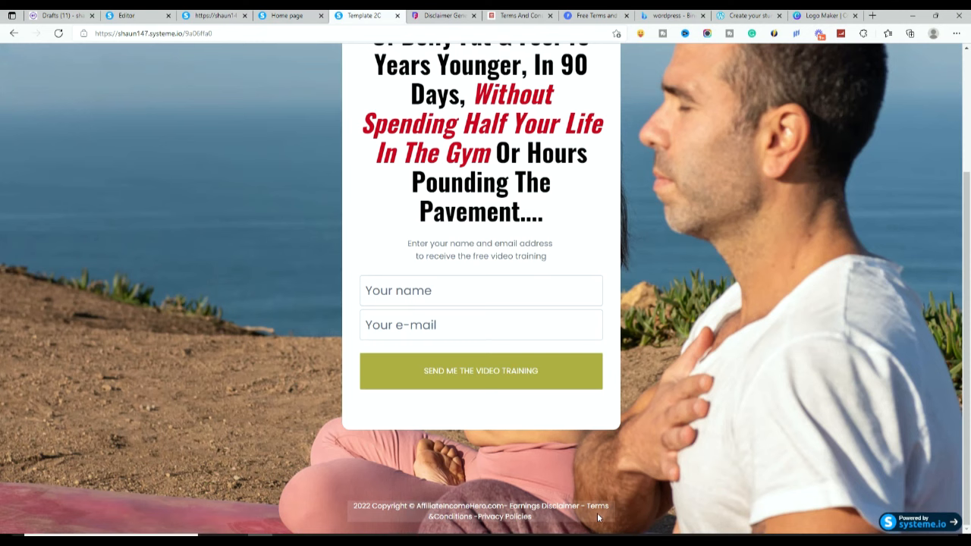
left_click(284, 24)
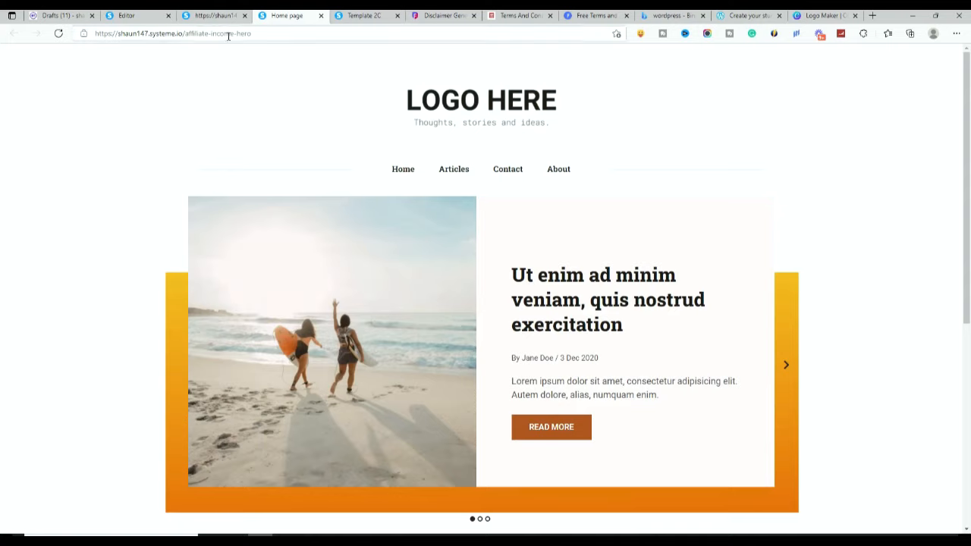
left_click(321, 15)
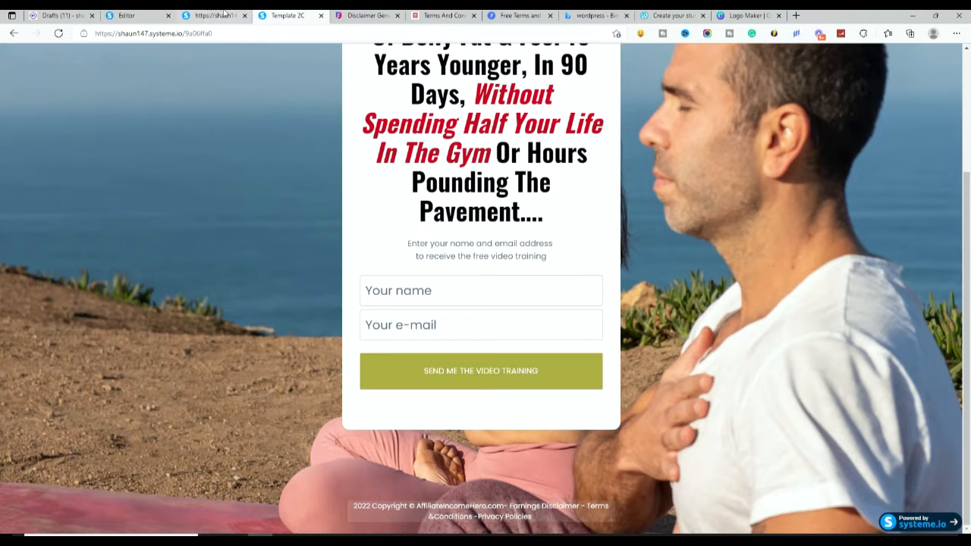
left_click(220, 16)
scroll(641, 305, "up", 1)
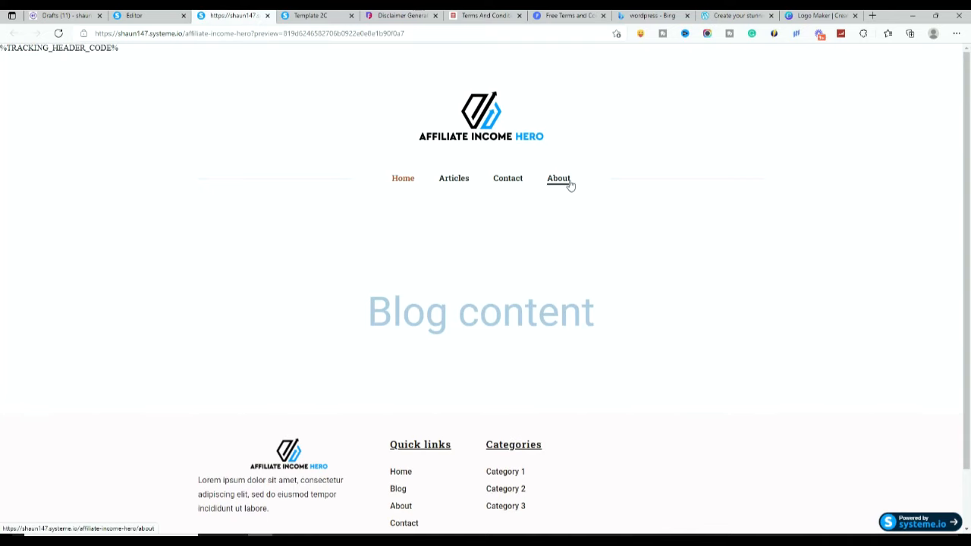
left_click(290, 17)
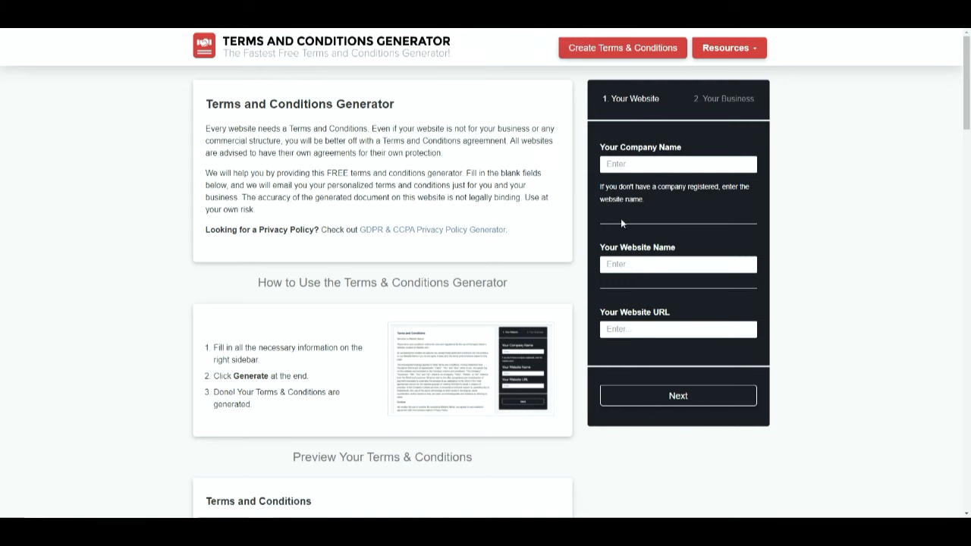
Step: In the Terms and Conditions Generator, enter "Affiliate Income Hero" as both the company name and the website name
left_click(643, 160)
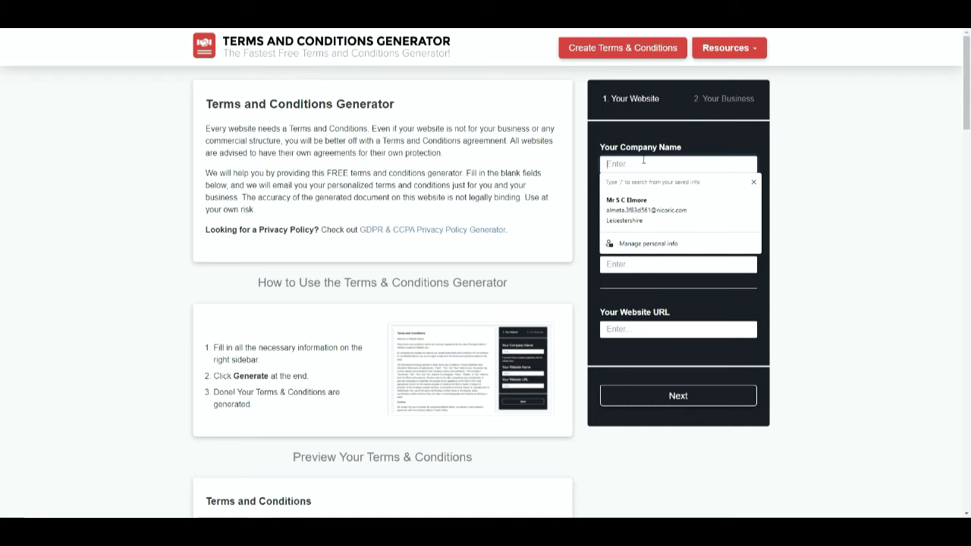
type("Aff")
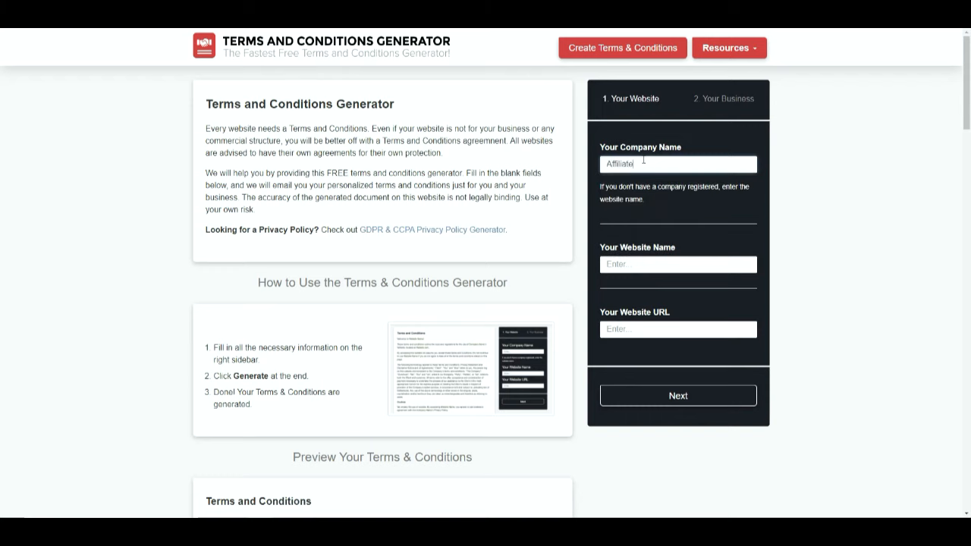
type("iliate Income Hero")
left_click(669, 259)
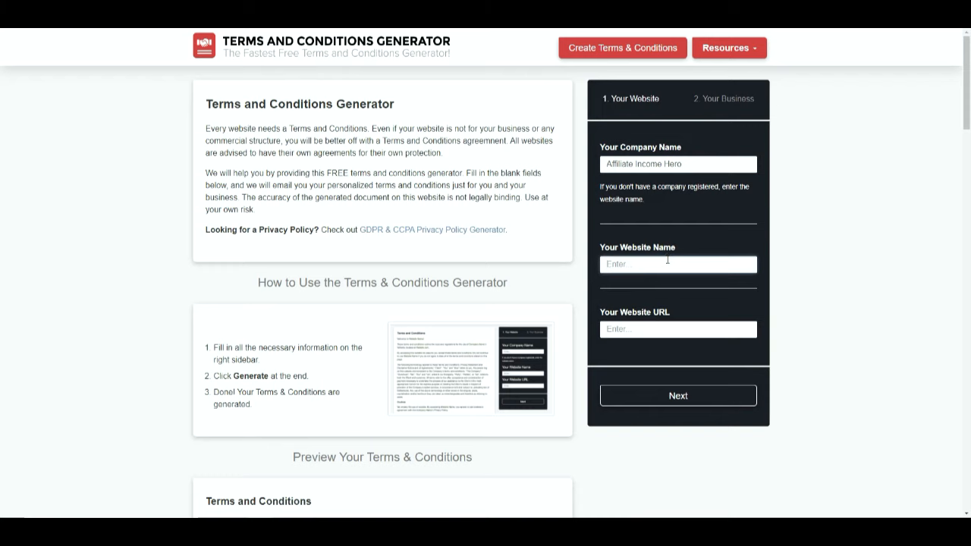
type("Affiliate Income Hero")
left_click(609, 329)
type("www.")
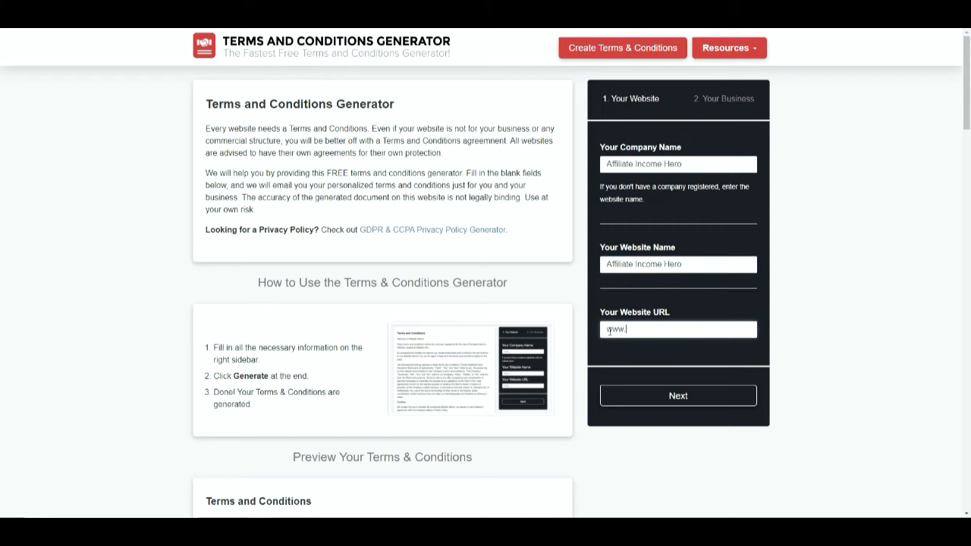
type("googl")
key("BackSpace")
key("BackSpace")
type("affiliateincomehero.com")
left_click(678, 395)
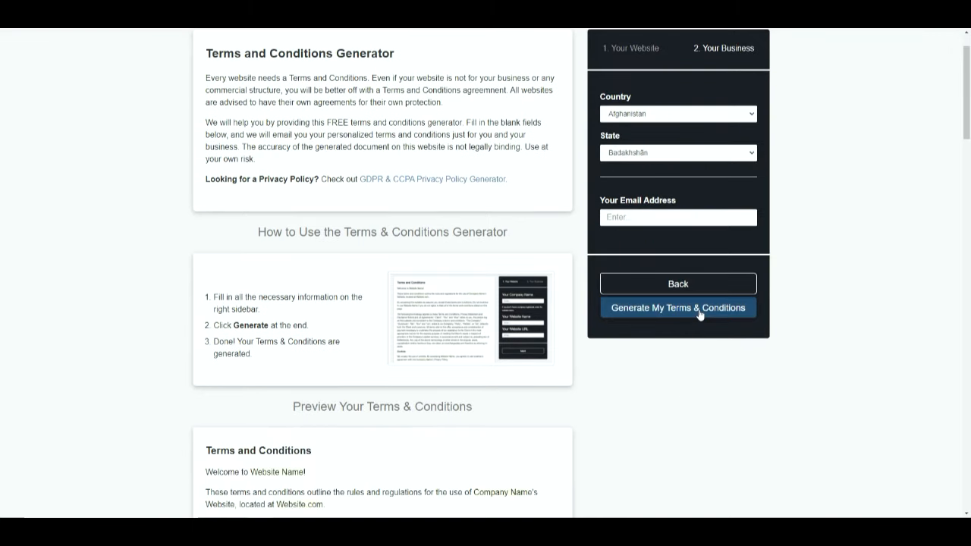
Step: Set the business country to United Kingdom
scroll(667, 165, "up", 1)
left_click(711, 168)
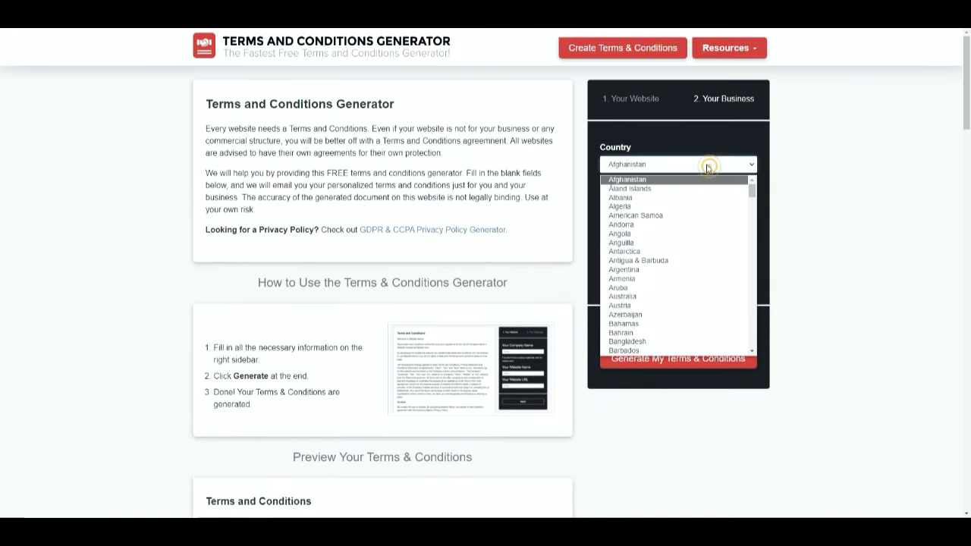
left_click(703, 166)
left_click(702, 166)
type("united")
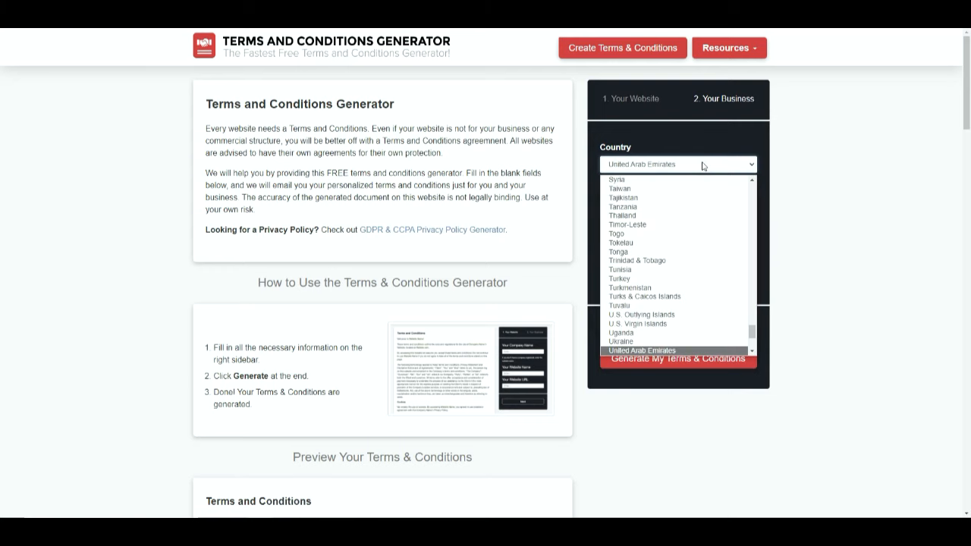
scroll(667, 250, "down", 2)
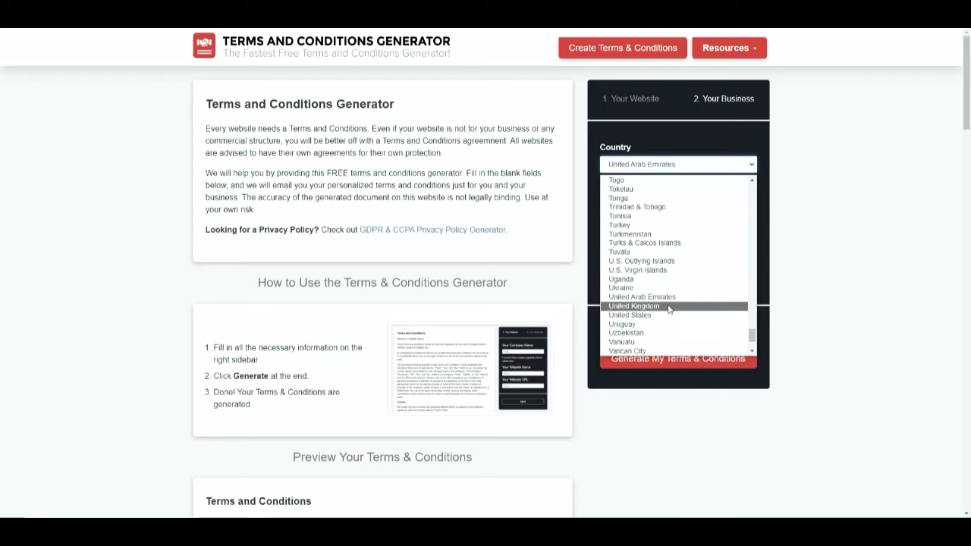
left_click(668, 304)
Step: Fill in the contact's email address from the saved suggestions and generate the terms and conditions
left_click(669, 227)
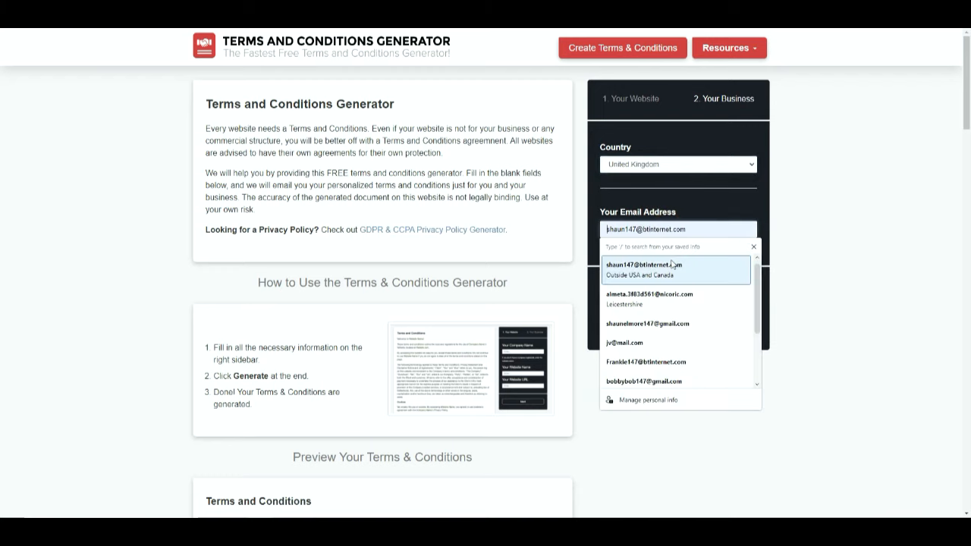
left_click(679, 324)
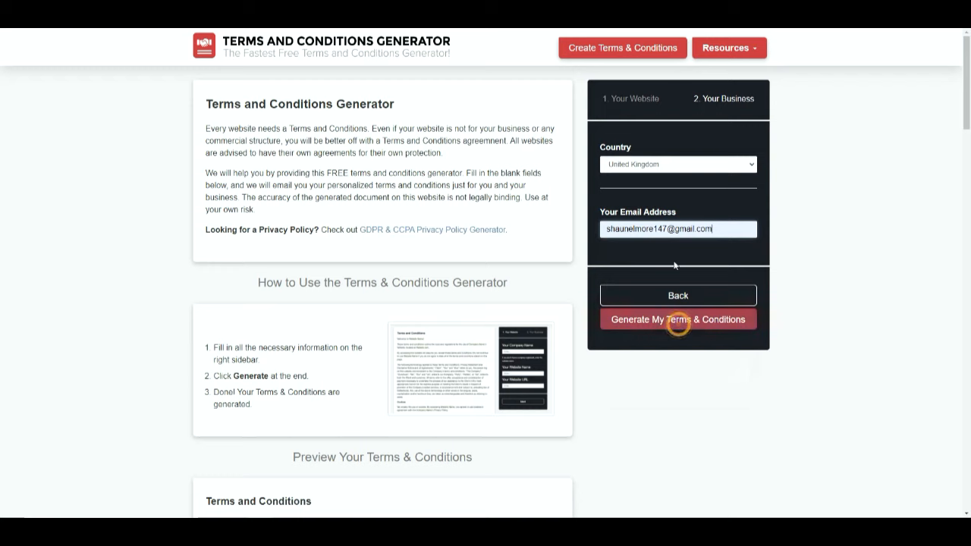
left_click(689, 329)
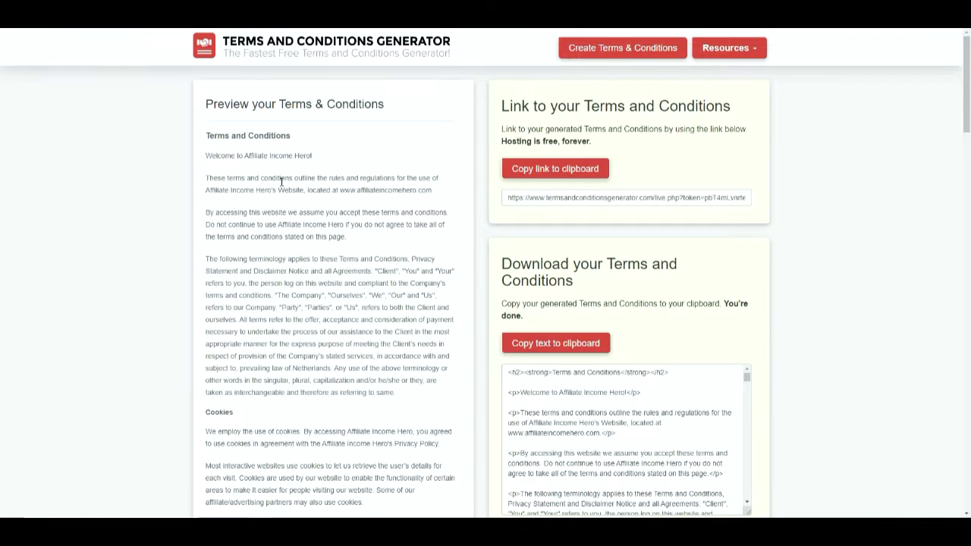
Step: Review the generated Affiliate Income Hero terms and conditions text through its later sections and return to its beginning
scroll(319, 288, "down", 20)
scroll(346, 326, "down", 10)
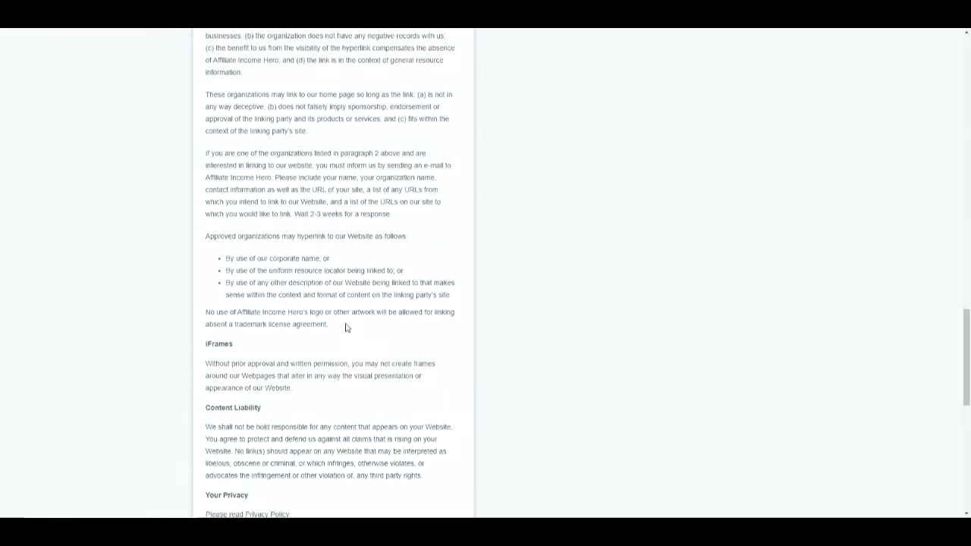
scroll(347, 327, "up", 15)
scroll(348, 331, "up", 15)
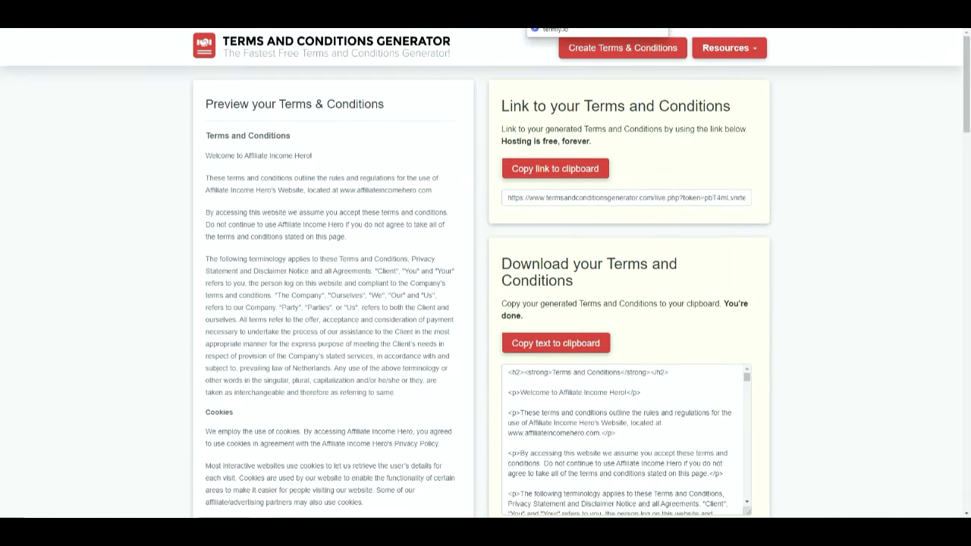
Step: Switch to Termly's Terms and Conditions Template page, dismiss the generator pop-up and look through the page's introduction
left_click(560, 8)
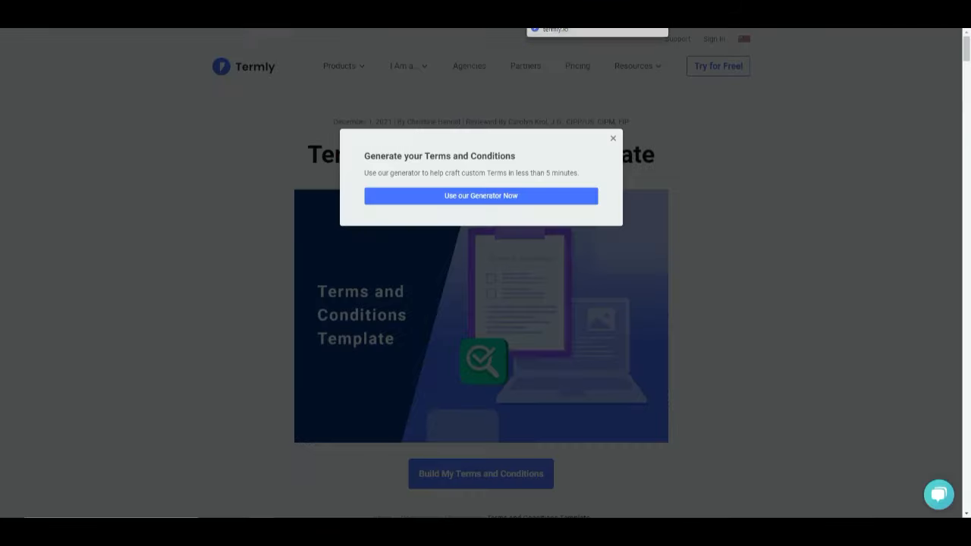
left_click(613, 138)
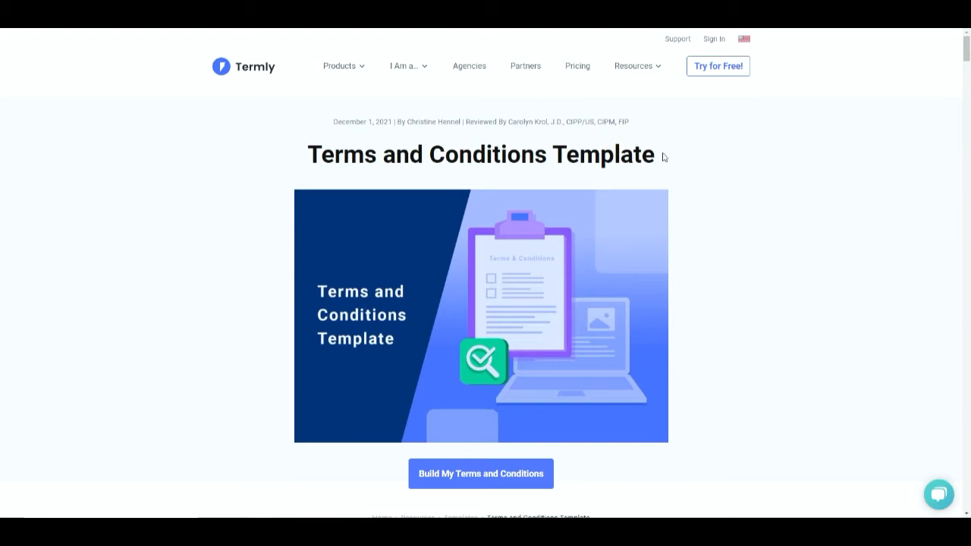
scroll(650, 188, "down", 3)
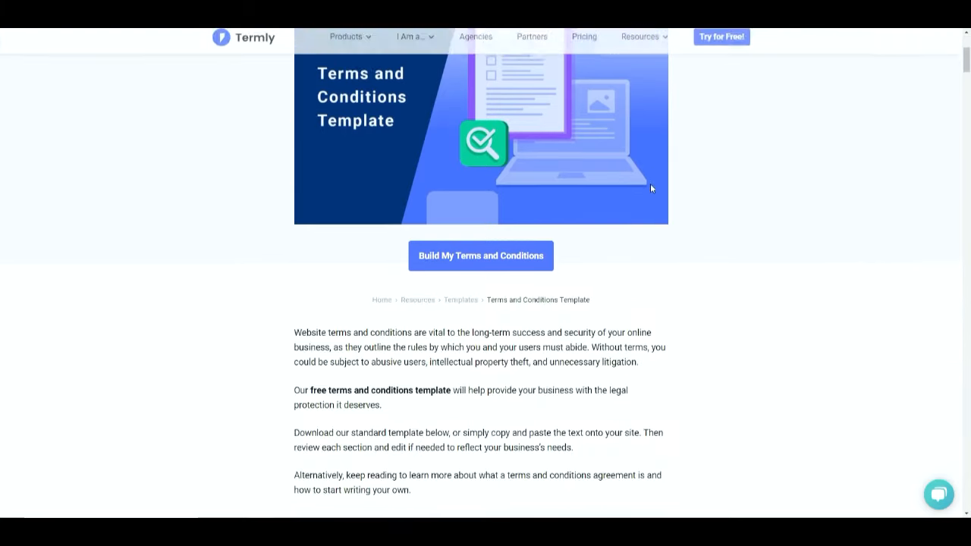
scroll(739, 275, "down", 4)
scroll(740, 274, "up", 7)
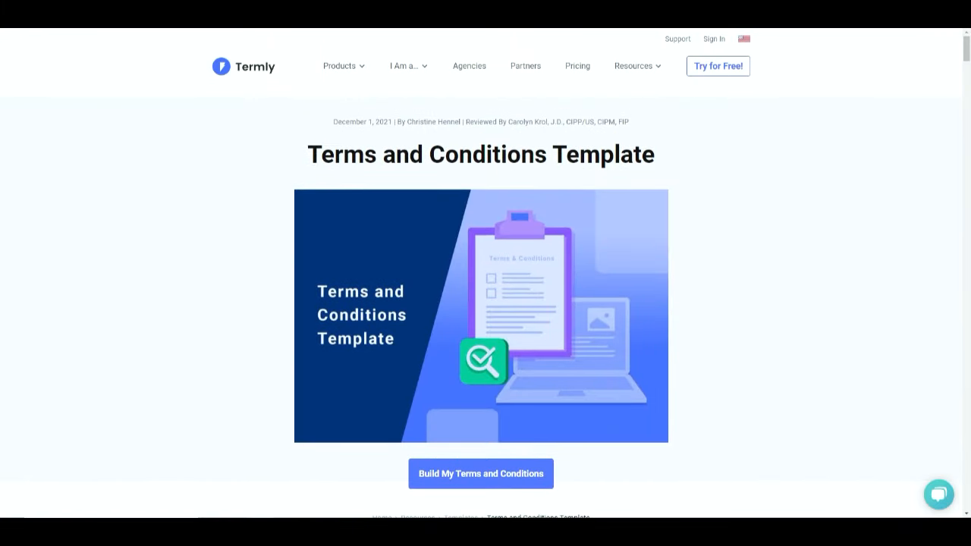
Step: Switch to the systeme.io blog layout editor, exit it and open the Affiliate Income Hero blog's list of pages
left_click(481, 9)
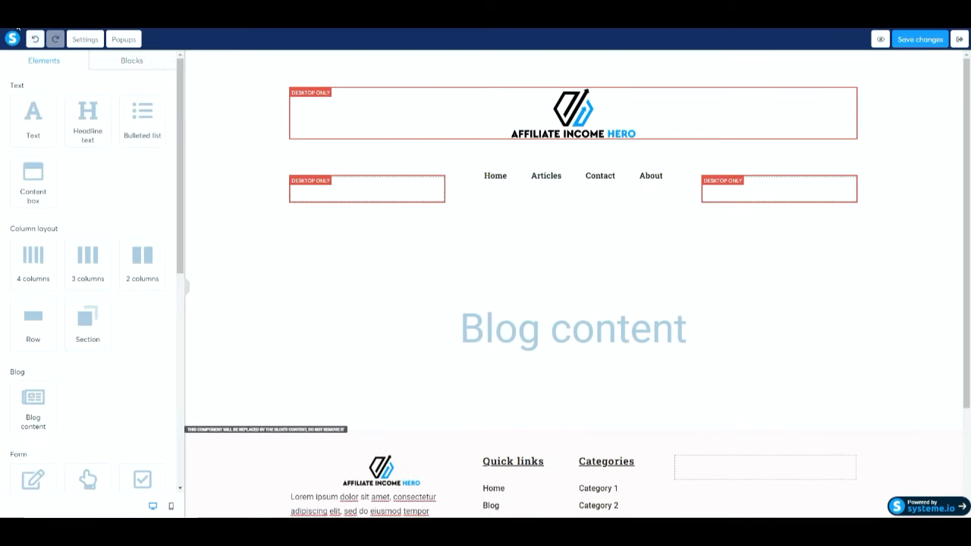
left_click(957, 40)
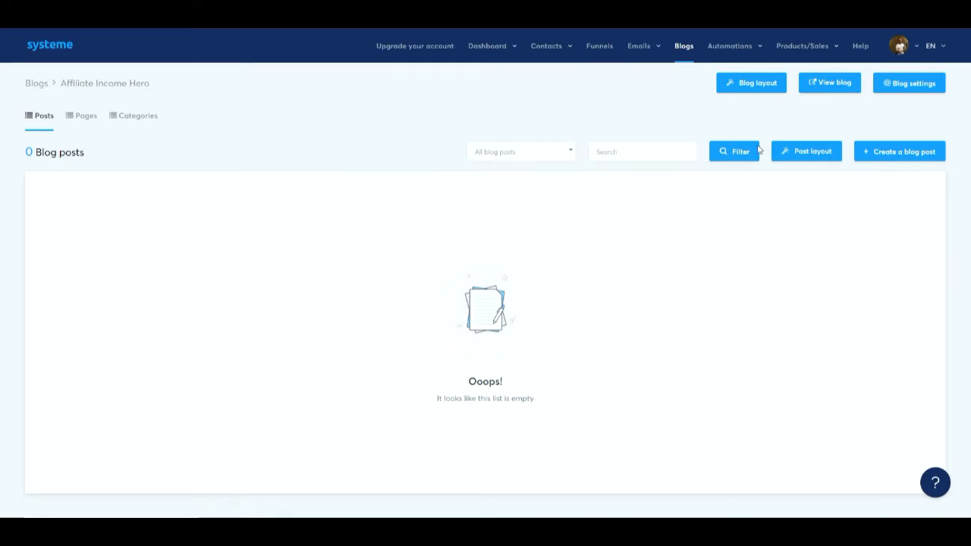
left_click(80, 115)
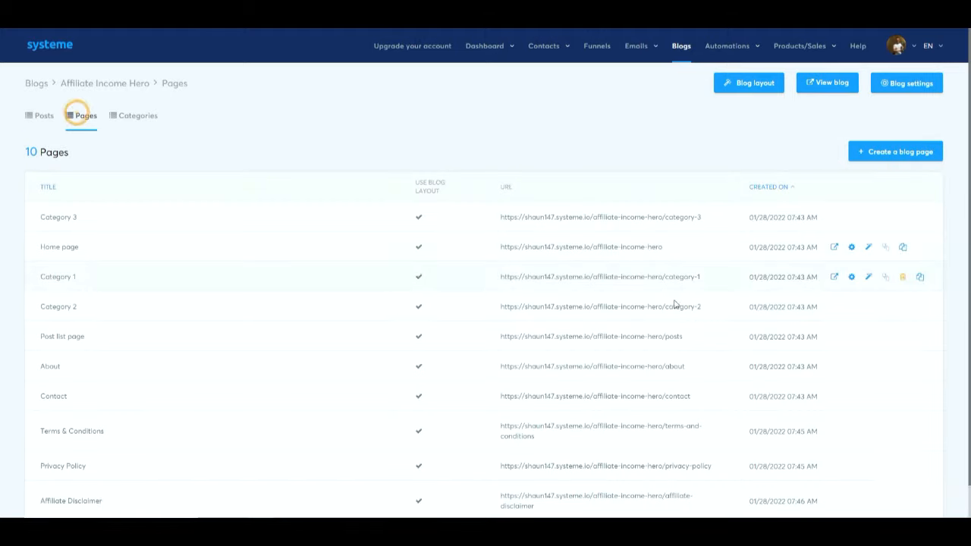
scroll(70, 305, "down", 1)
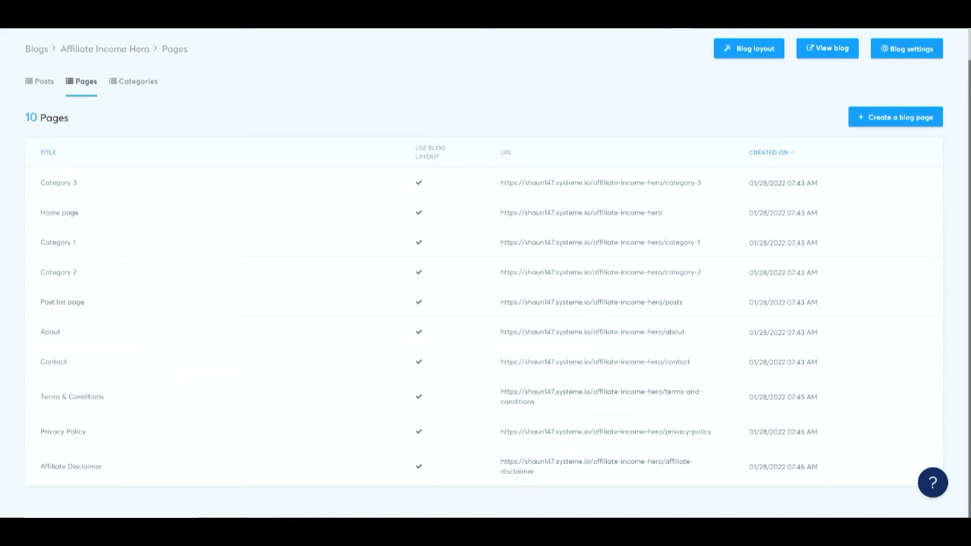
Step: Look back at the generated terms and conditions, highlight part of the opening lines and return to the blog's page list
left_click(476, 7)
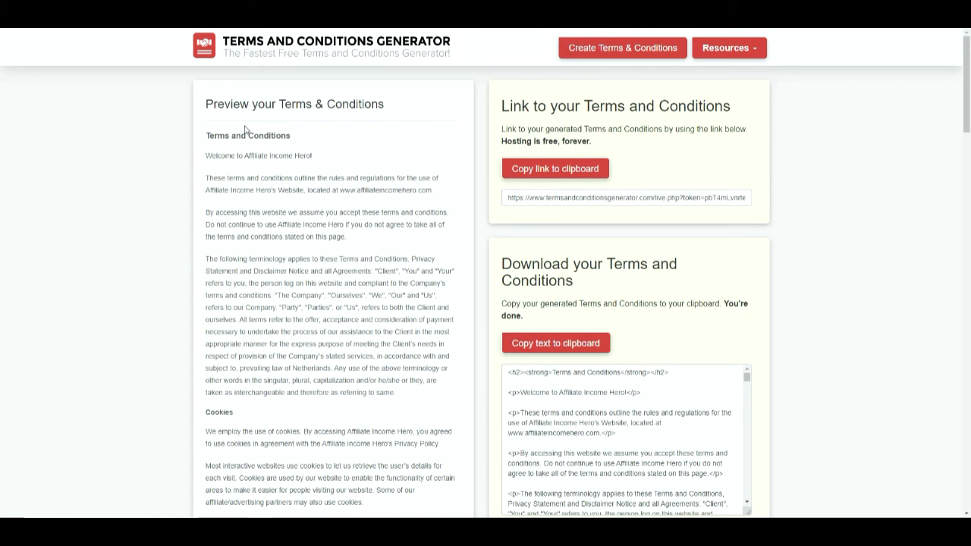
left_click_drag(244, 133, 228, 148)
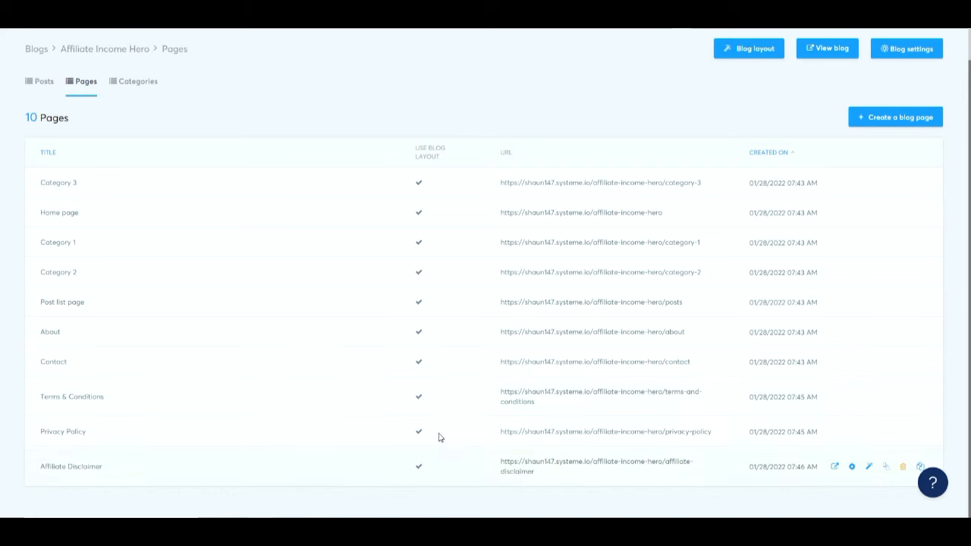
scroll(440, 440, "up", 1)
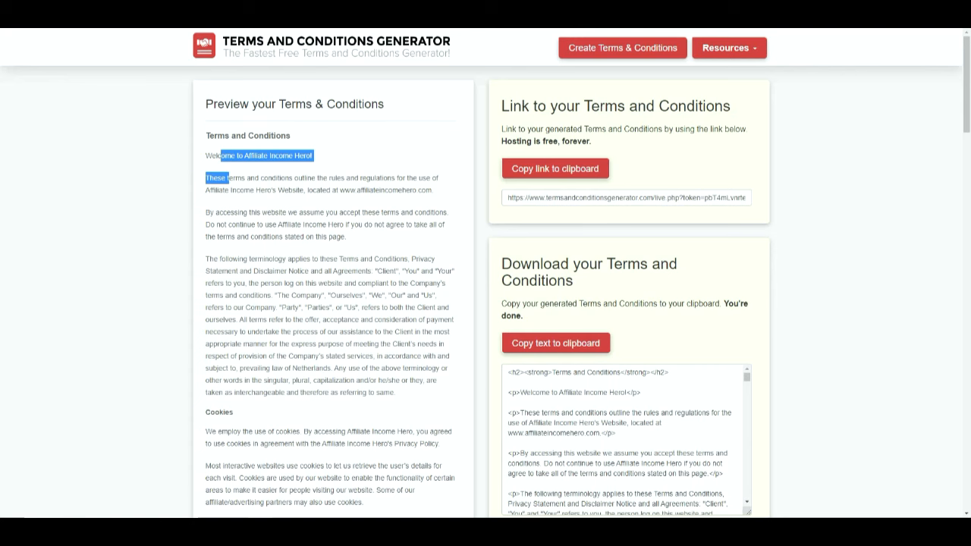
left_click(450, 127)
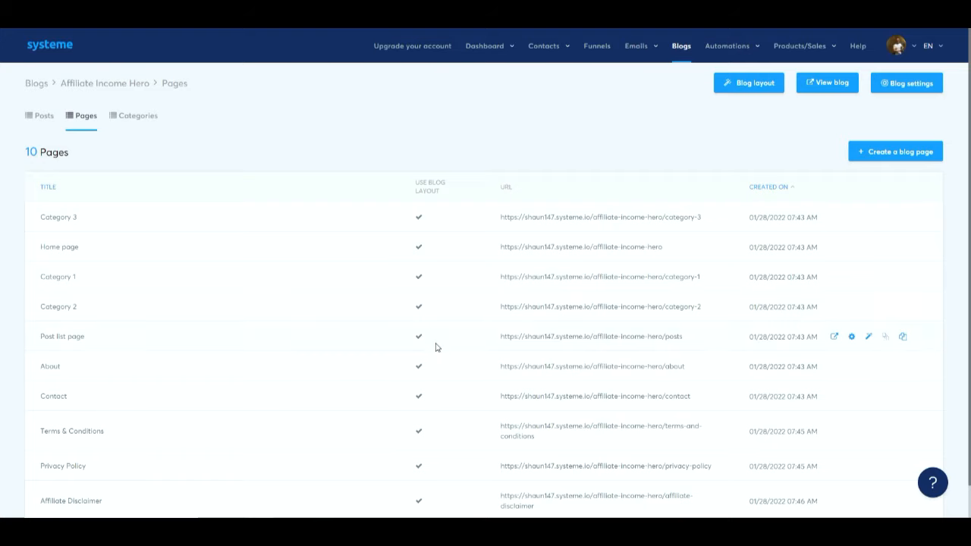
scroll(436, 345, "down", 1)
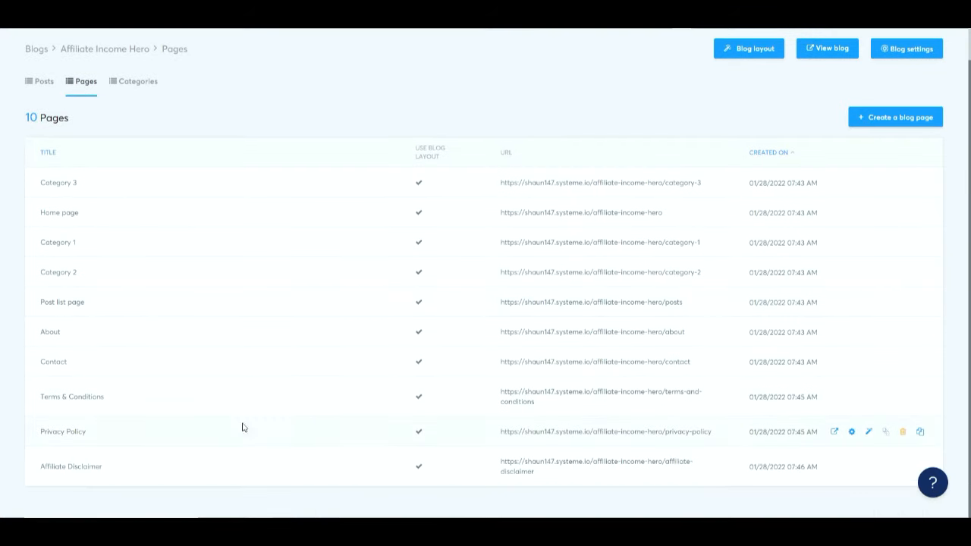
Step: Open the Privacy Policy page for editing and add a text element with a headline text element above it
left_click(869, 434)
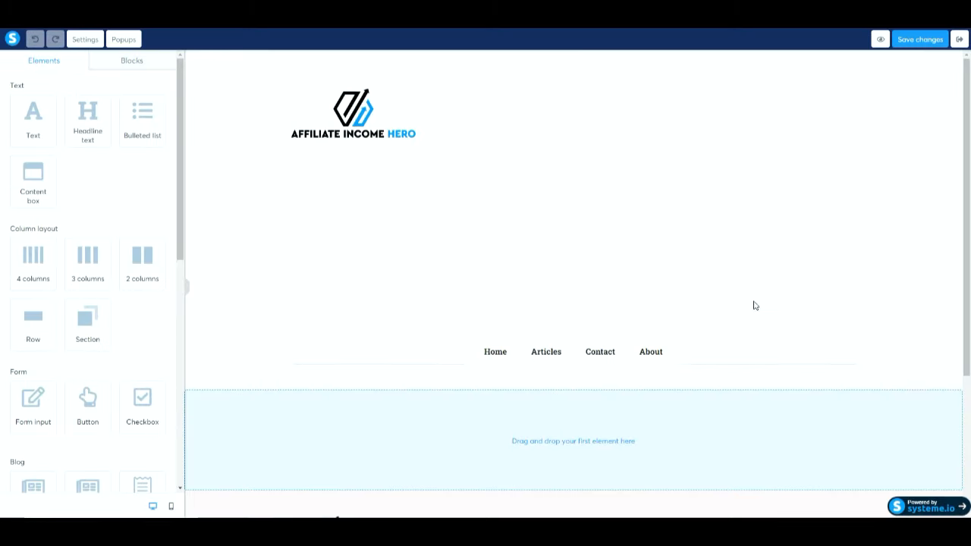
scroll(754, 305, "down", 3)
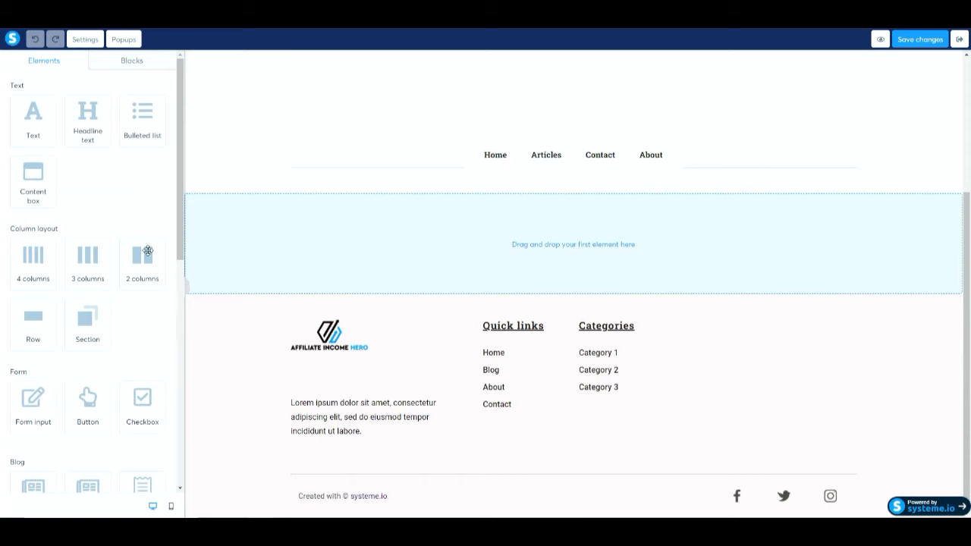
left_click_drag(34, 126, 595, 258)
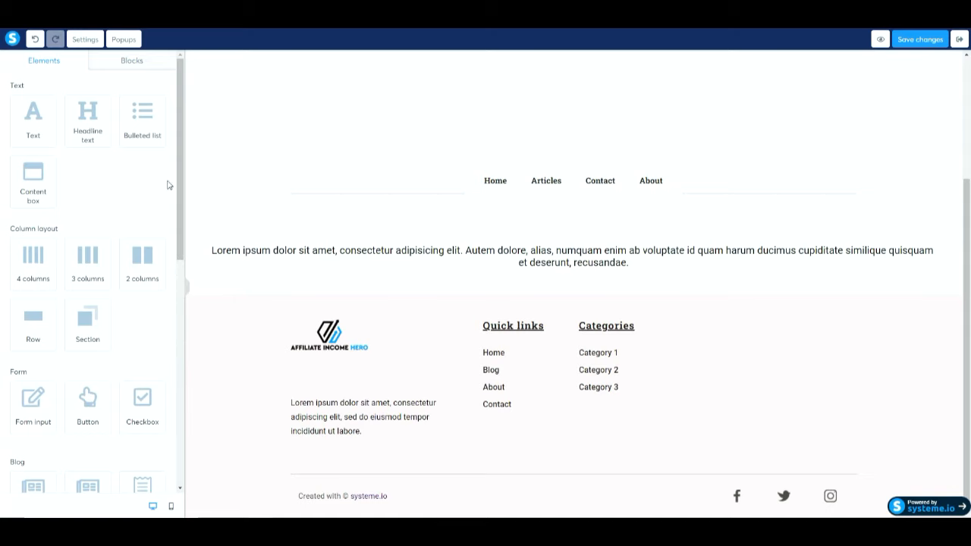
left_click_drag(87, 125, 533, 205)
left_click_drag(554, 208, 543, 228)
Step: Replace the placeholder headline with "Privacy Policy" and set it to heading level H1
left_click(616, 271)
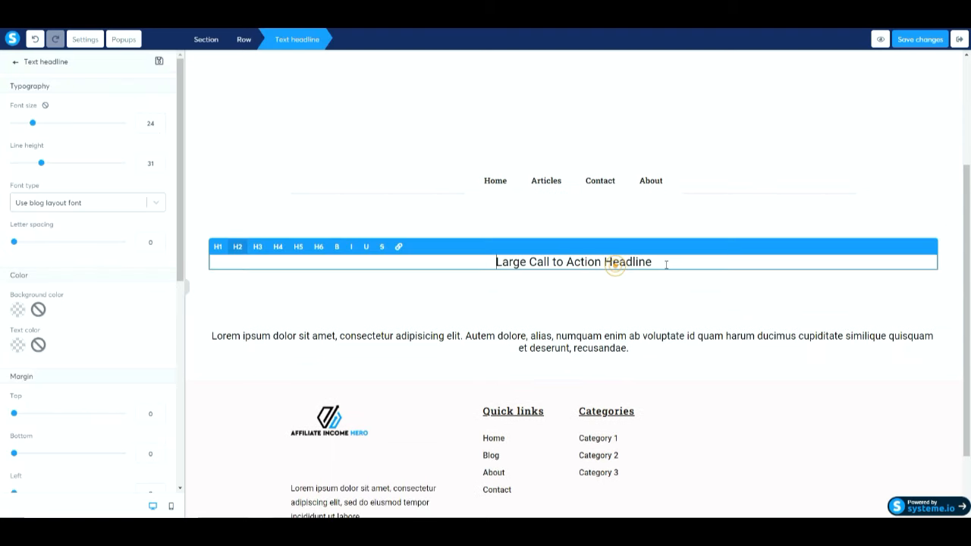
left_click_drag(666, 262, 484, 265)
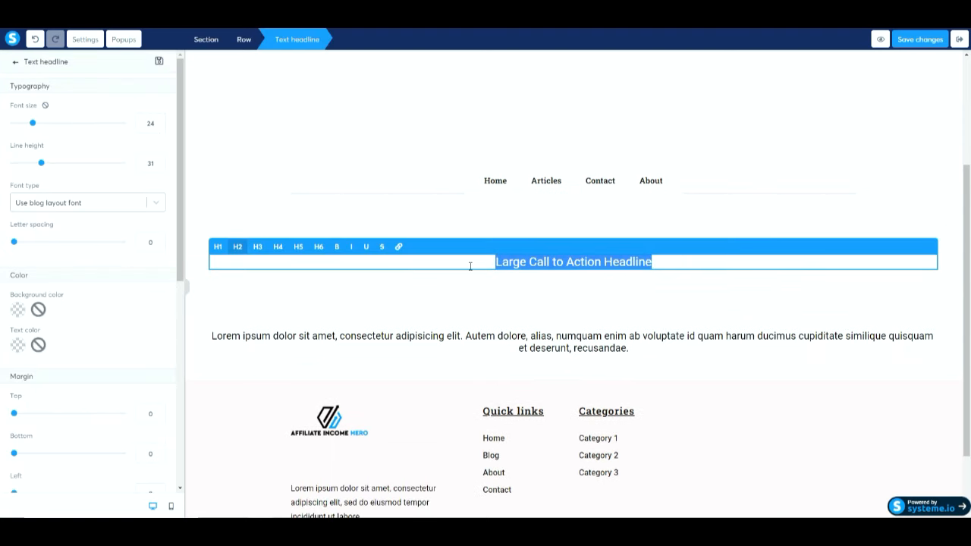
type("Privacy")
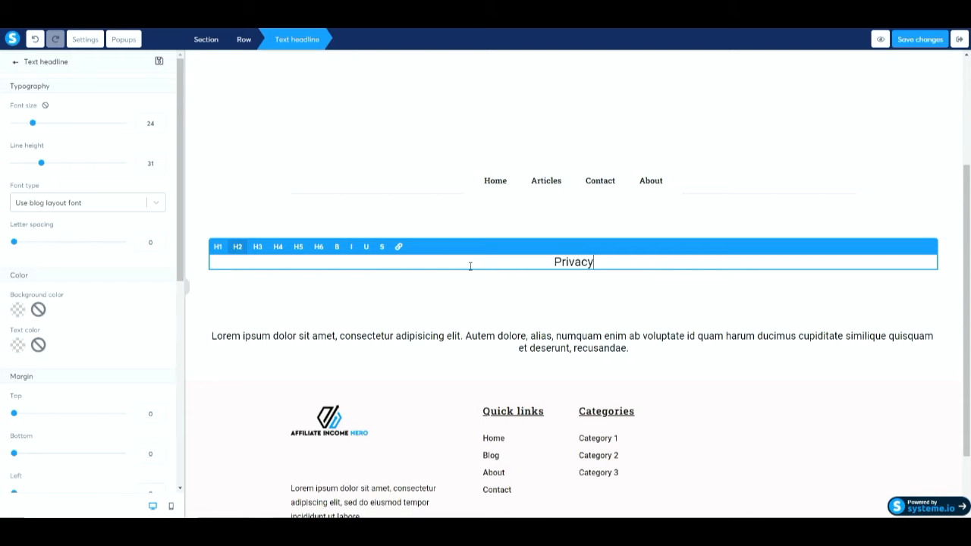
type(" Policy")
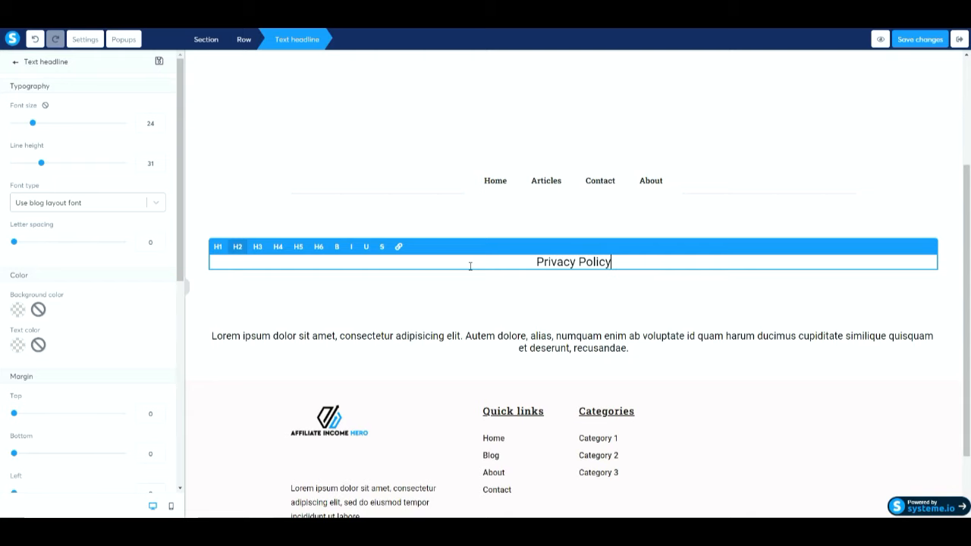
left_click(218, 246)
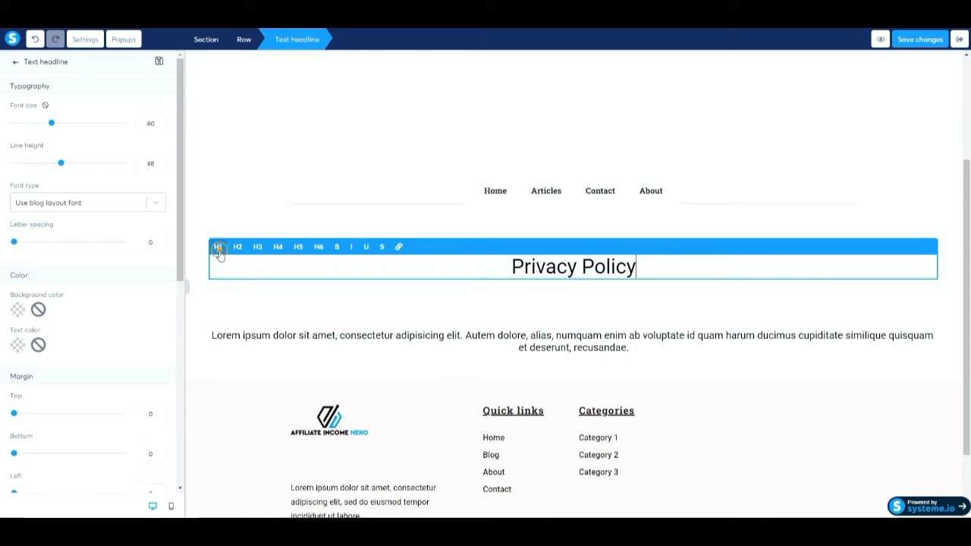
left_click(633, 308)
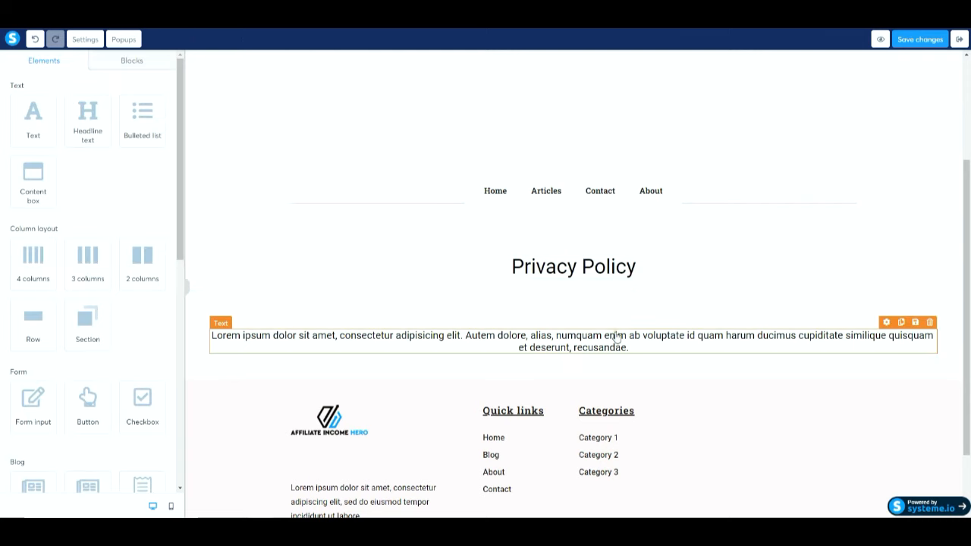
Step: Reselect the Privacy Policy headline and apply heading level H1 again
left_click(618, 336)
left_click(429, 238)
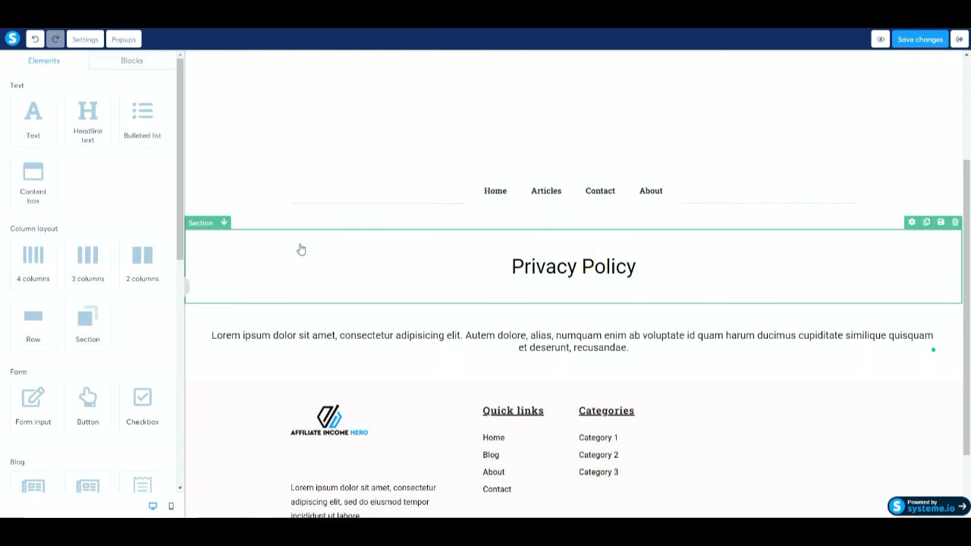
left_click(583, 264)
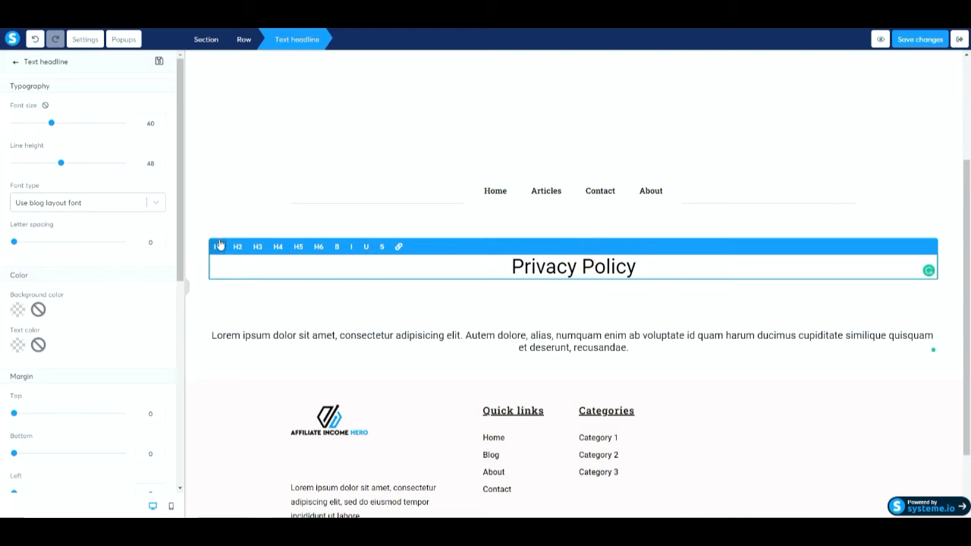
left_click(220, 247)
triple_click(665, 267)
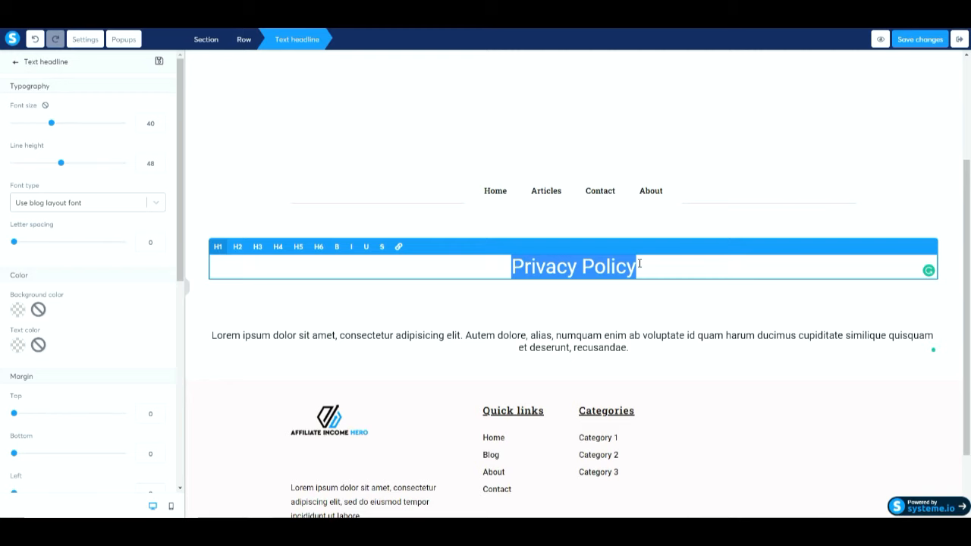
Step: Replace the placeholder paragraph below the headline with the copied affiliate disclosure text starting "When you buy something from this website"
left_click(612, 349)
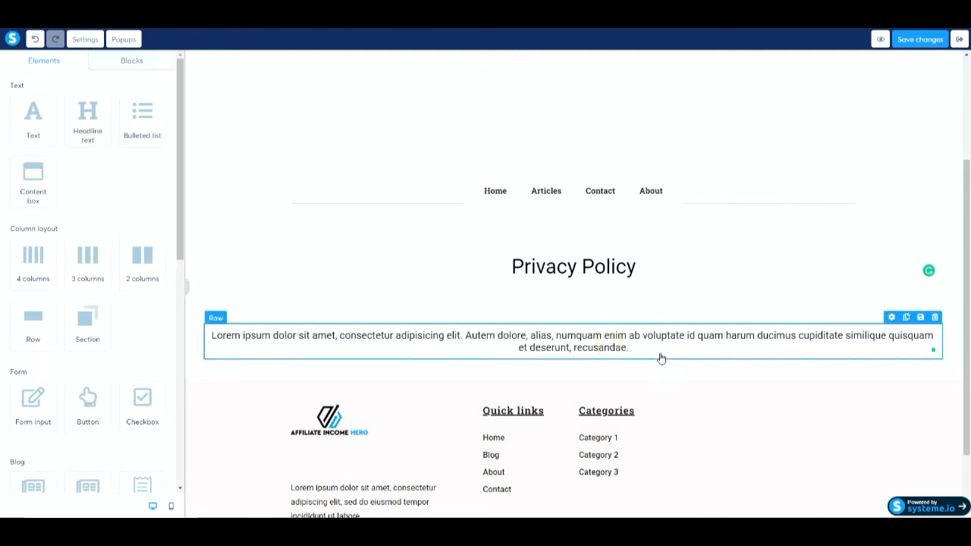
left_click(640, 345)
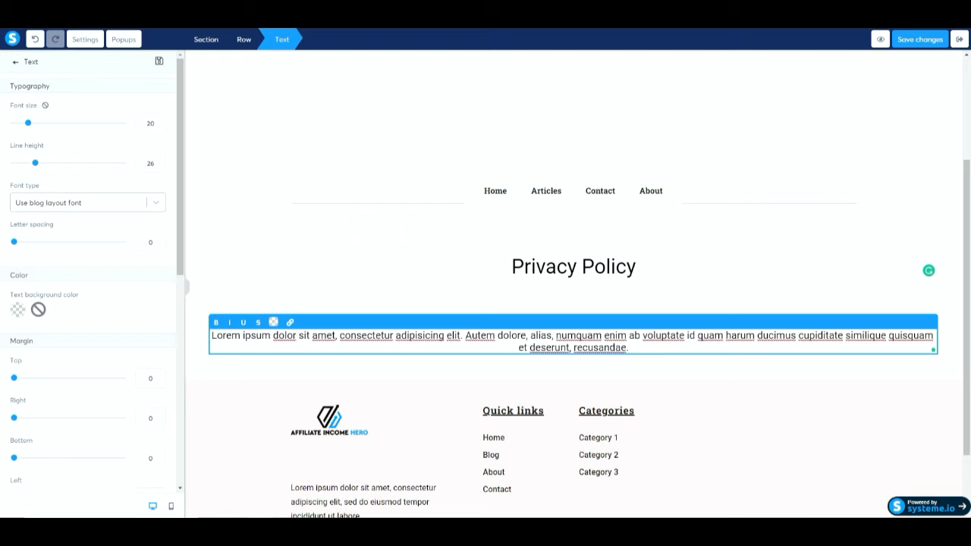
left_click_drag(638, 345, 210, 324)
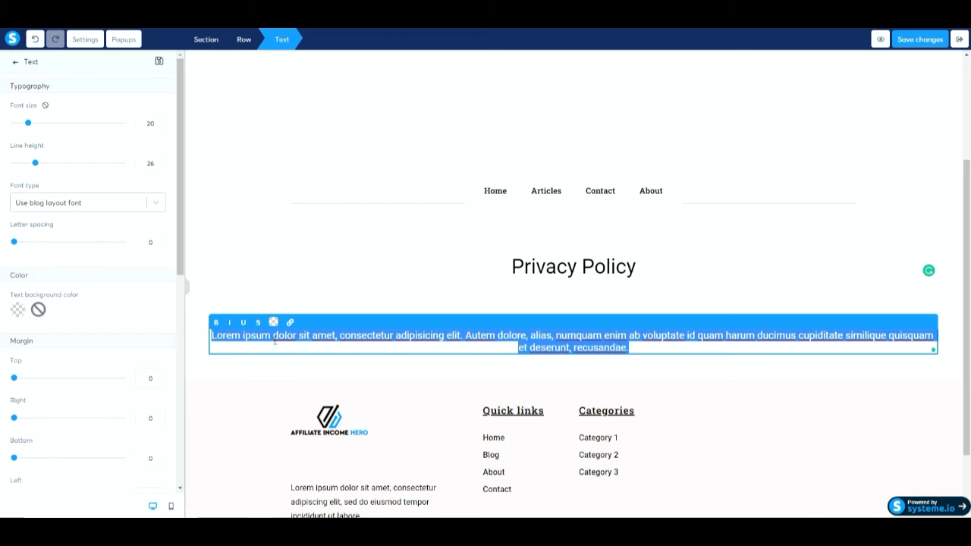
key("ctrl+v")
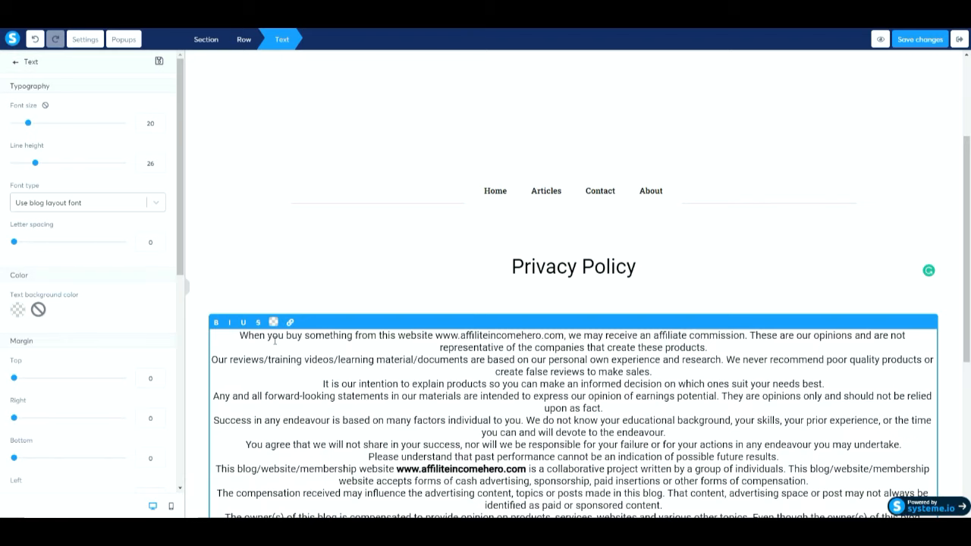
Step: Select the entire pasted body text and align it left
scroll(489, 382, "down", 5)
scroll(487, 380, "up", 2)
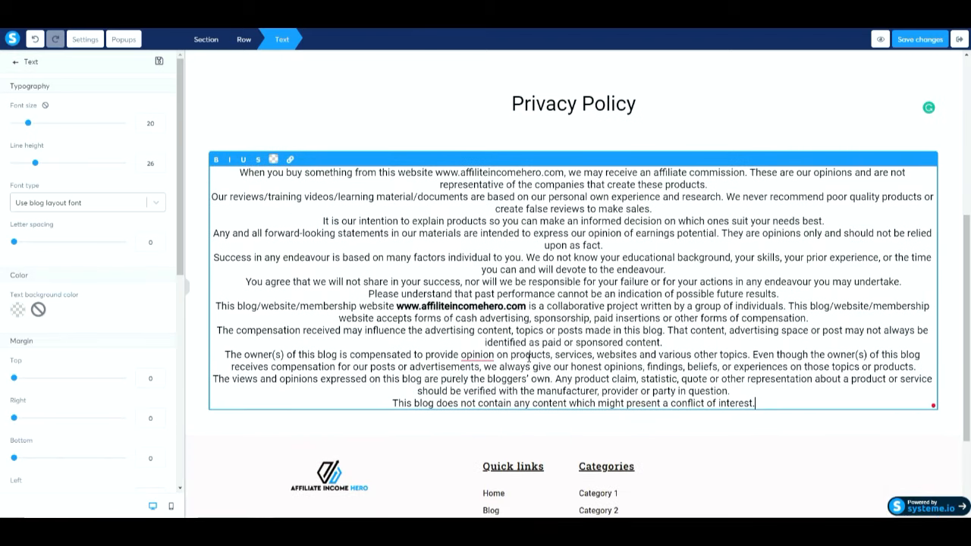
left_click_drag(791, 399, 237, 171)
scroll(114, 252, "down", 5)
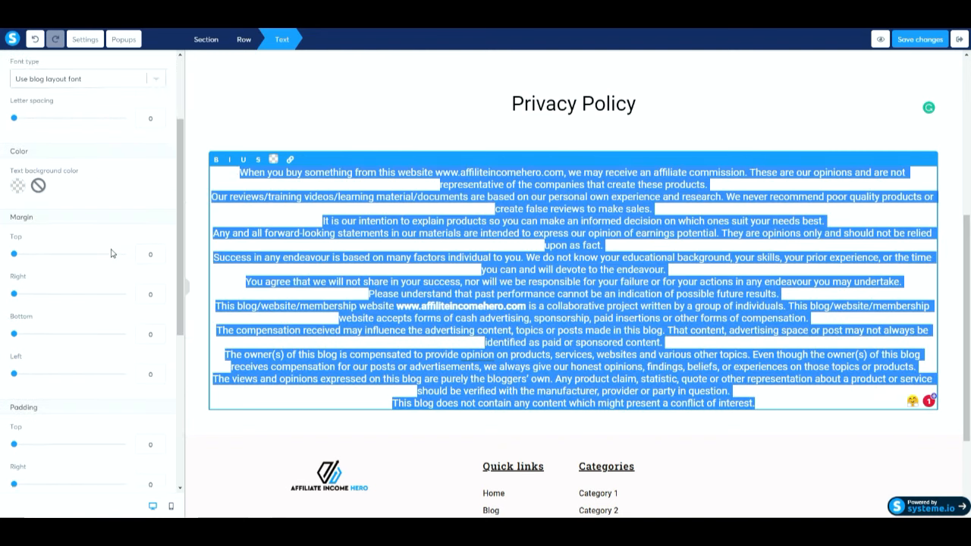
scroll(111, 252, "down", 1)
left_click(35, 296)
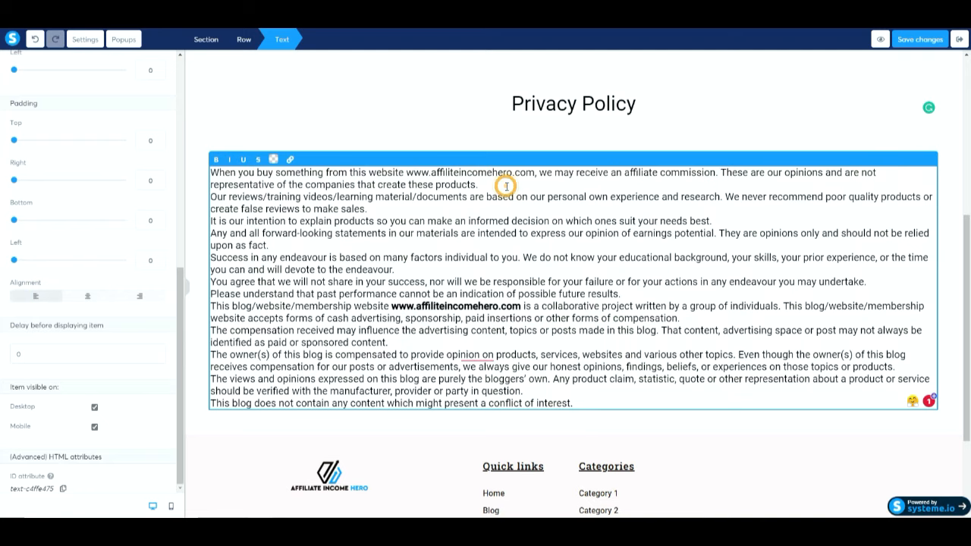
Step: Insert blank lines between the paragraphs of the Privacy Policy body text and deselect the text element
key("Return")
left_click(423, 220)
key("Return")
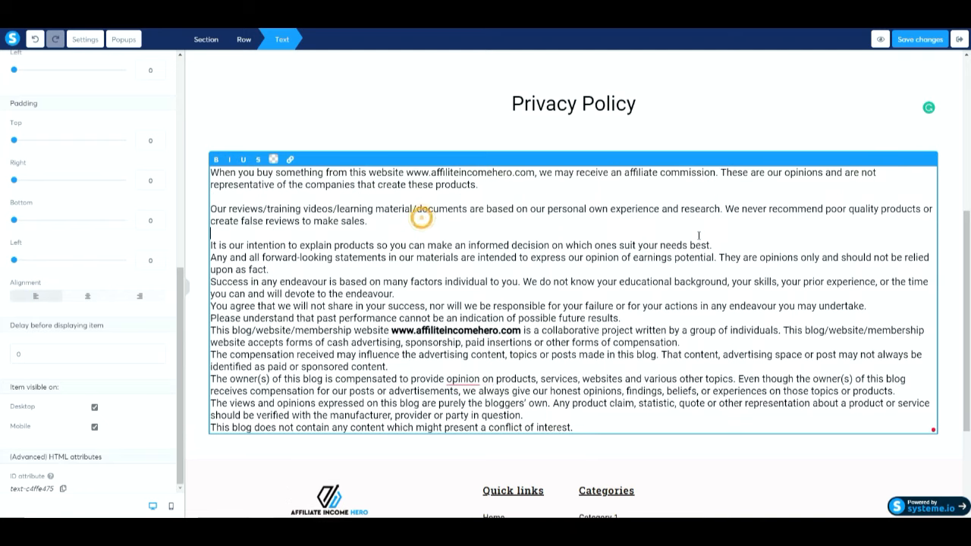
left_click(277, 267)
key("Return")
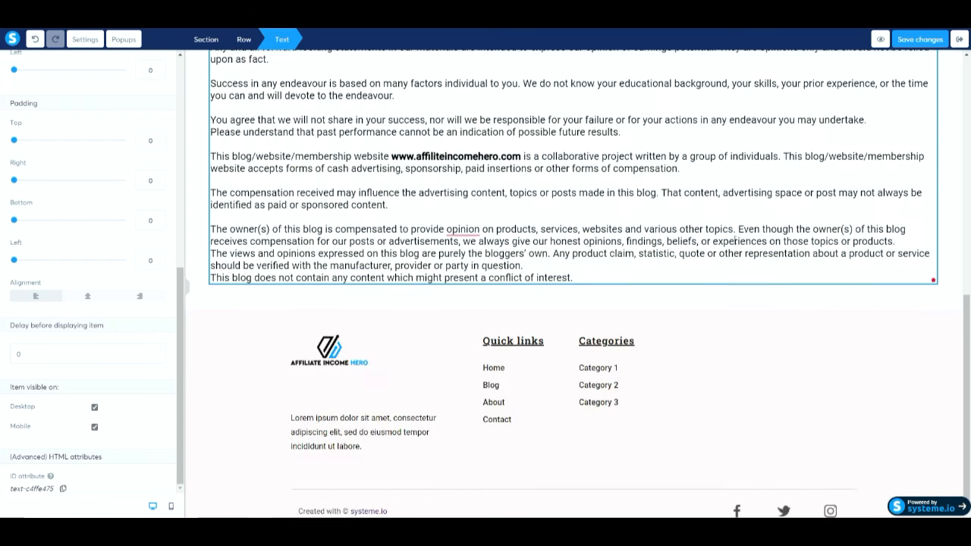
left_click(905, 242)
key("Return")
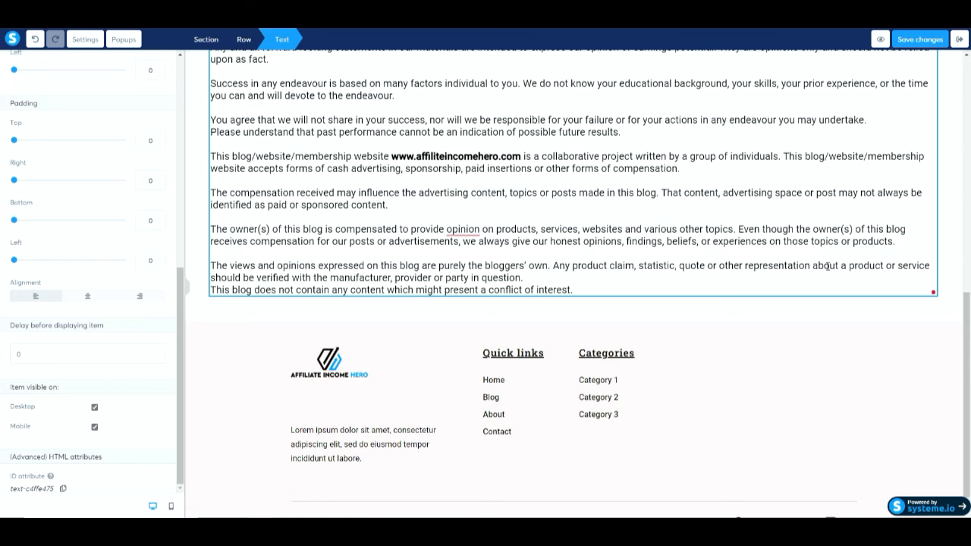
scroll(668, 239, "up", 10)
left_click(754, 284)
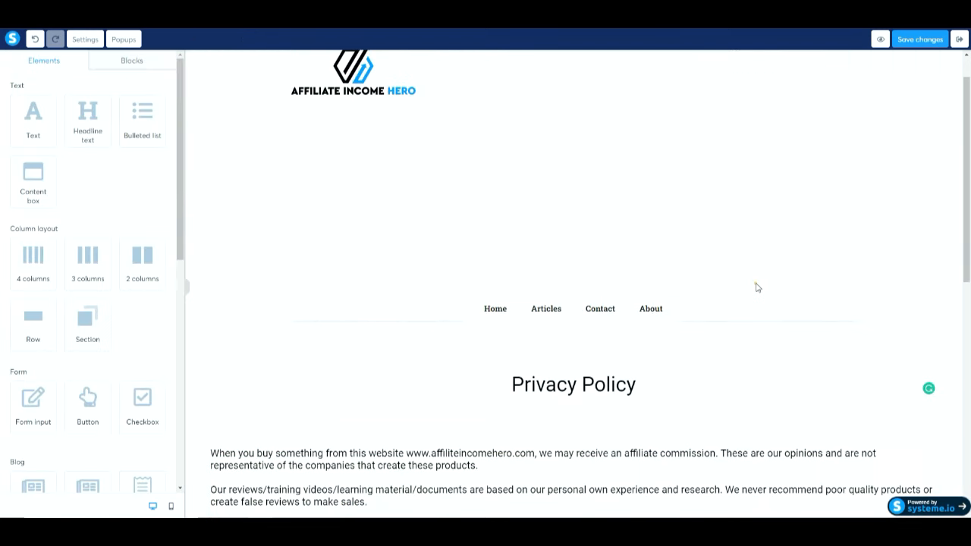
Step: Preview the Privacy Policy page and look through its text down to the footer and back up
left_click(881, 40)
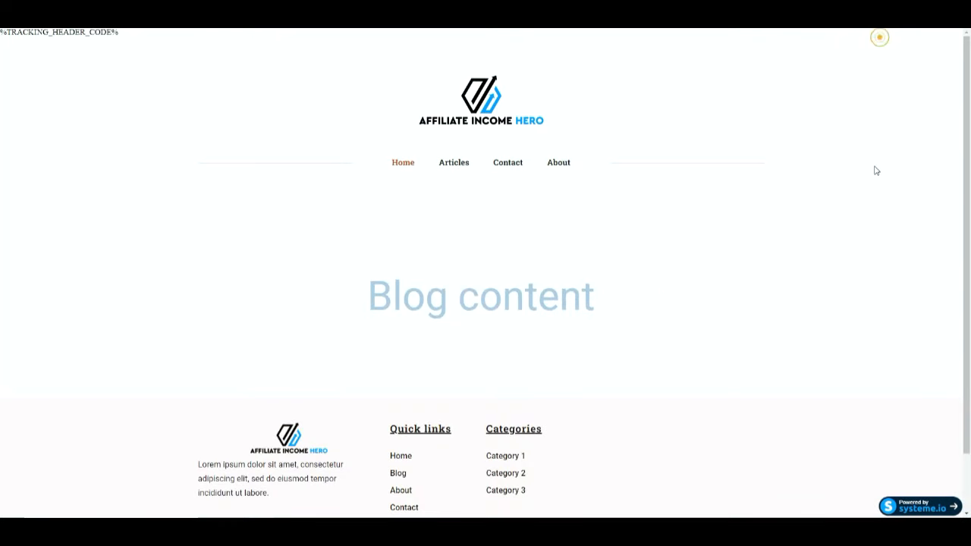
scroll(724, 247, "down", 5)
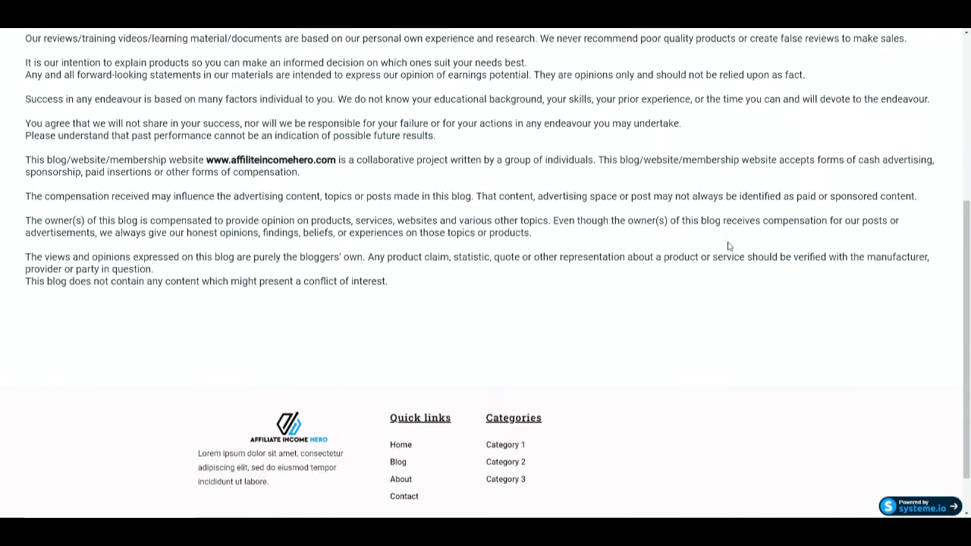
scroll(732, 249, "up", 4)
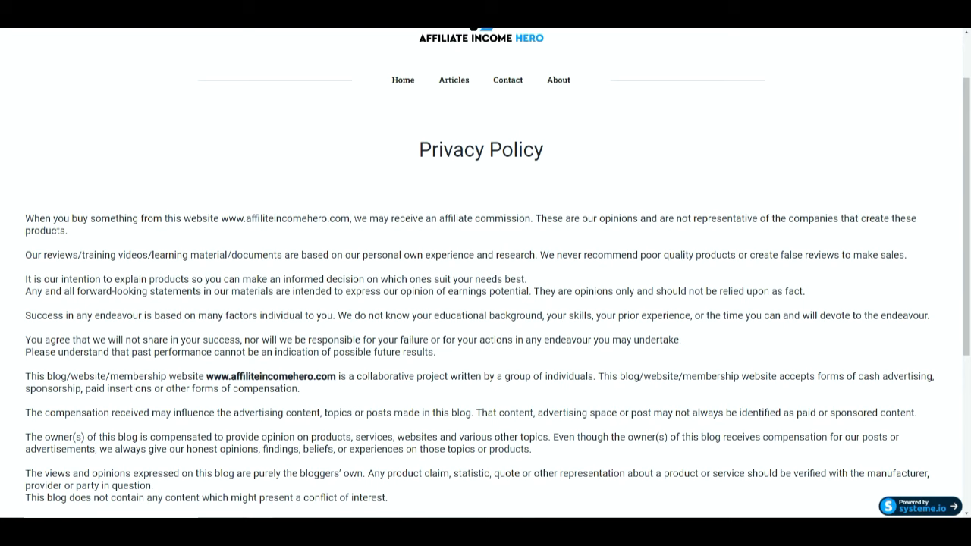
Step: Return to the page editor and set the Privacy Policy body text's right and left margins to 50
key("ctrl+shift+Tab")
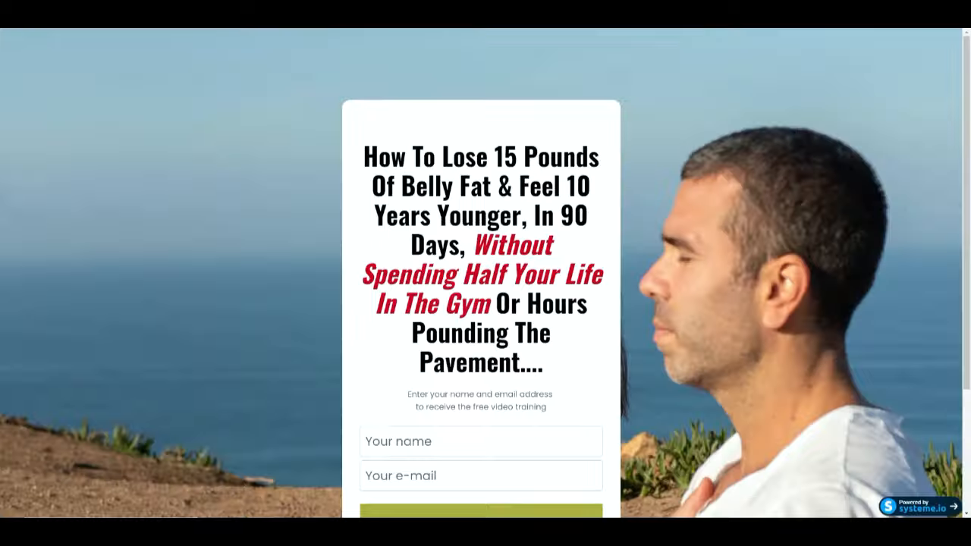
key("ctrl+shift+Tab")
scroll(592, 273, "down", 7)
left_click(584, 278)
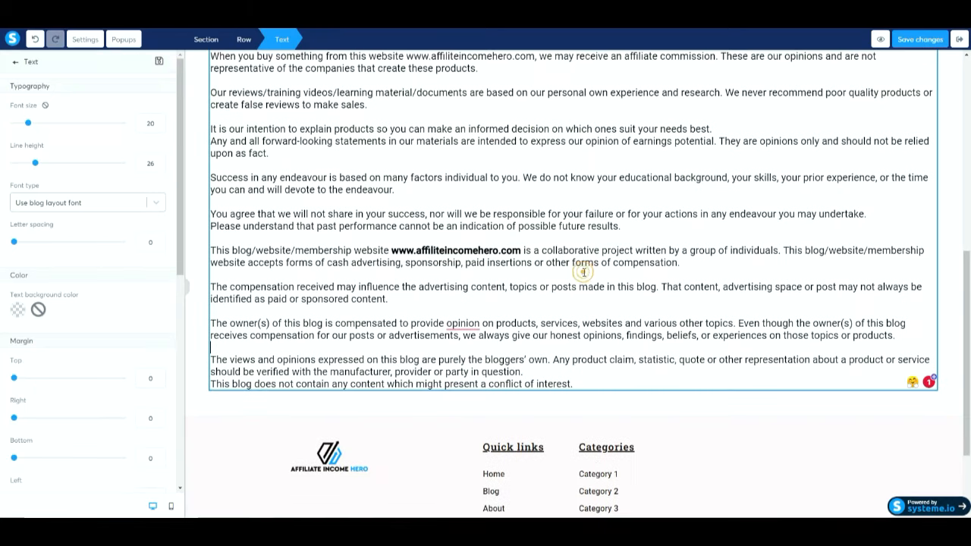
scroll(48, 376, "down", 3)
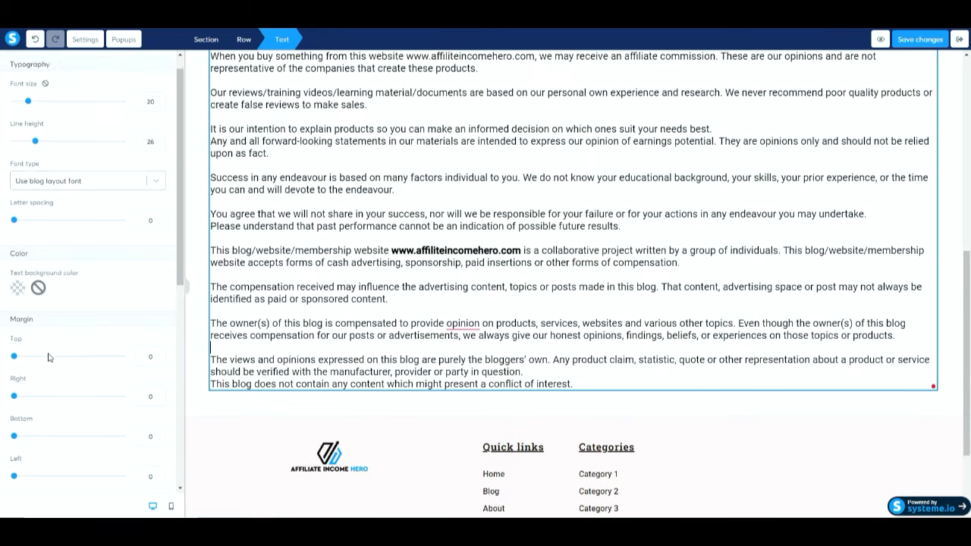
left_click_drag(13, 286, 41, 288)
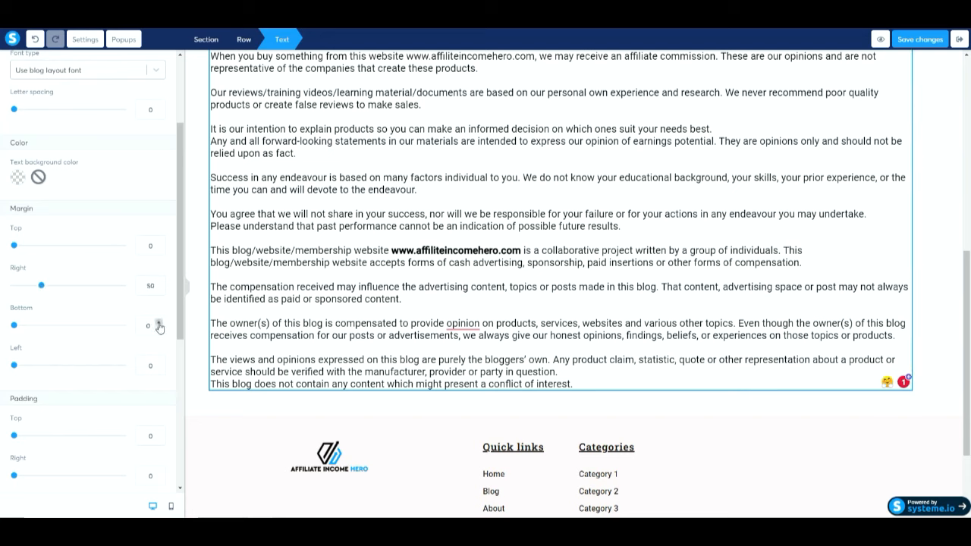
left_click(149, 366)
type("50")
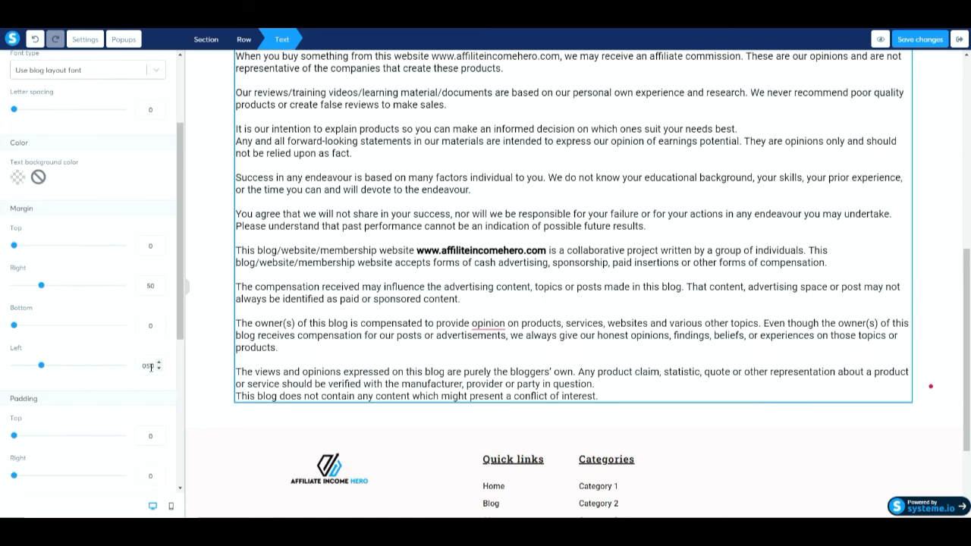
left_click(144, 366)
left_click(210, 358)
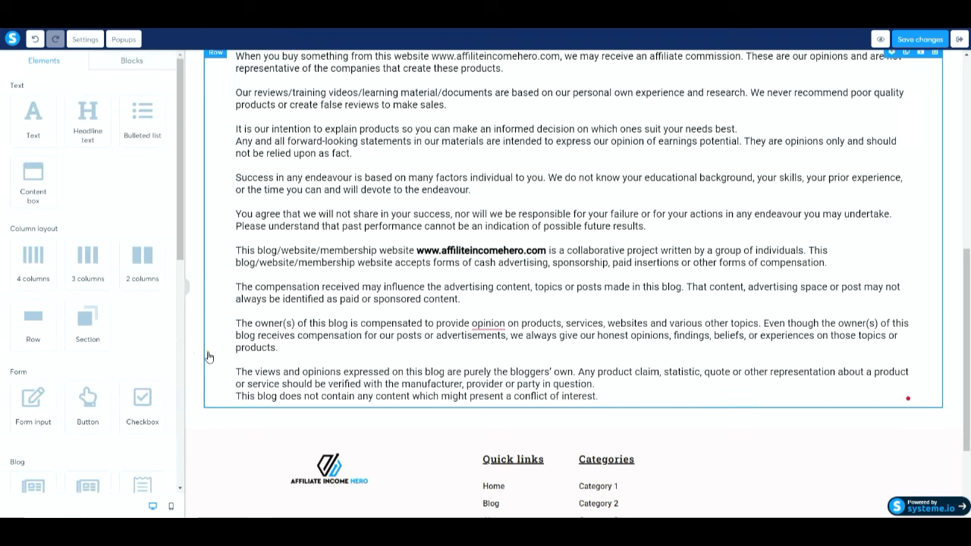
Step: Preview the Privacy Policy page and check the body text's side spacing from the header down to the footer
scroll(634, 318, "up", 9)
scroll(634, 318, "down", 8)
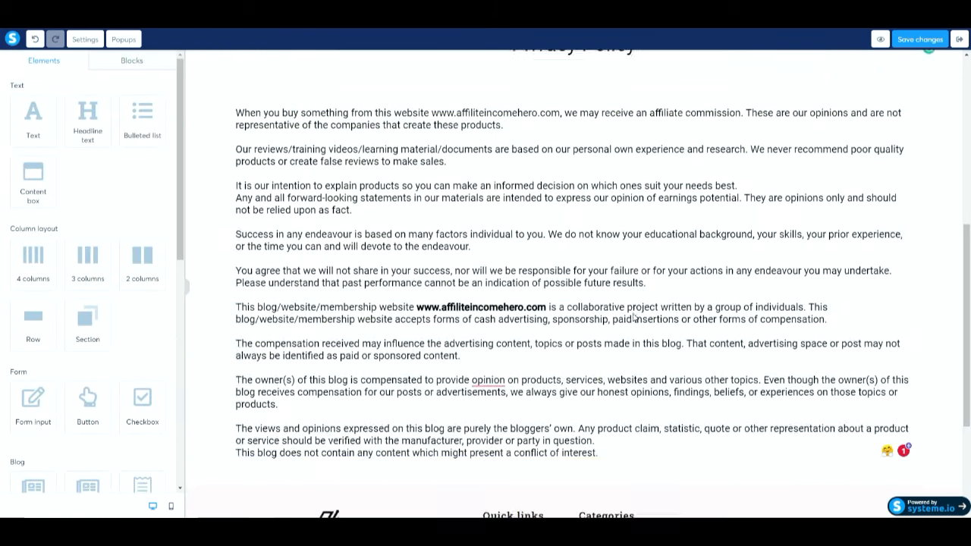
left_click(880, 40)
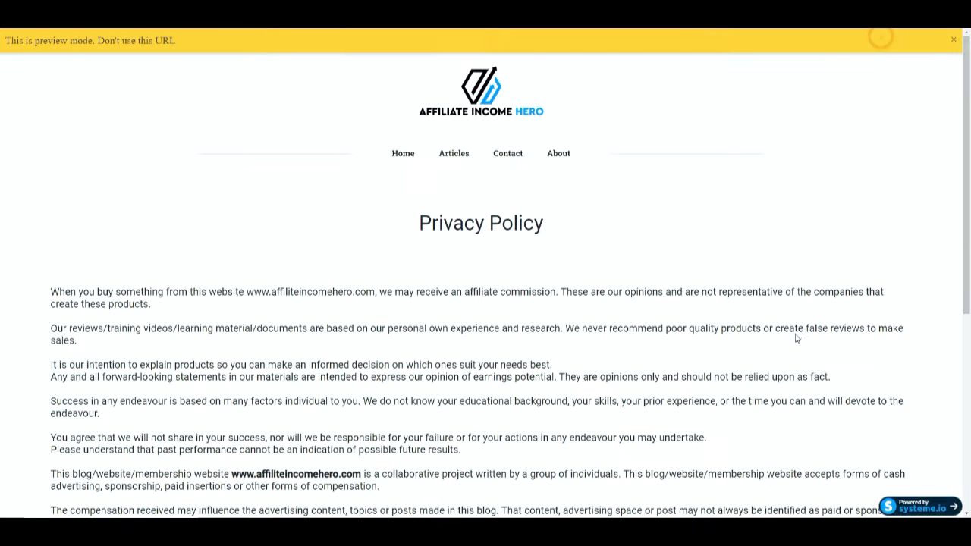
scroll(796, 336, "down", 2)
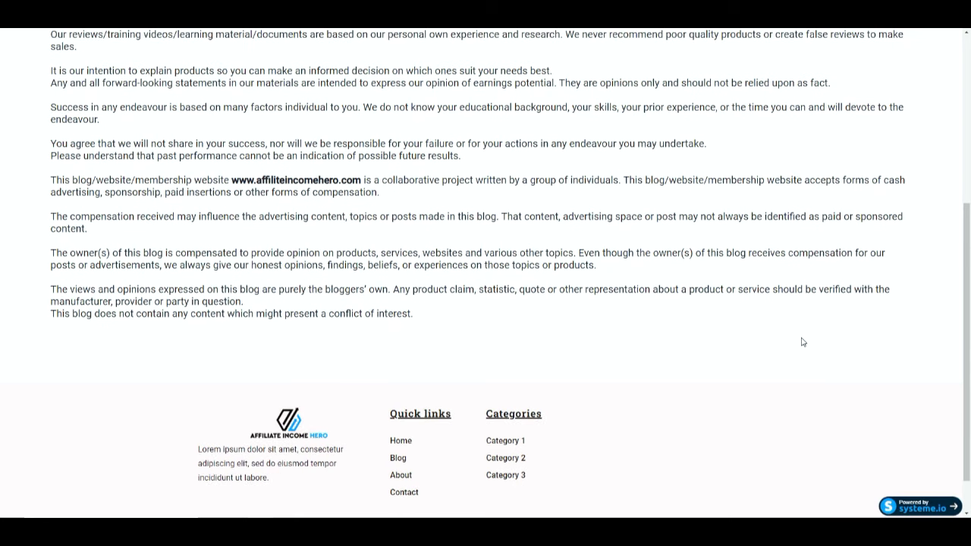
scroll(802, 342, "down", 1)
scroll(803, 342, "up", 5)
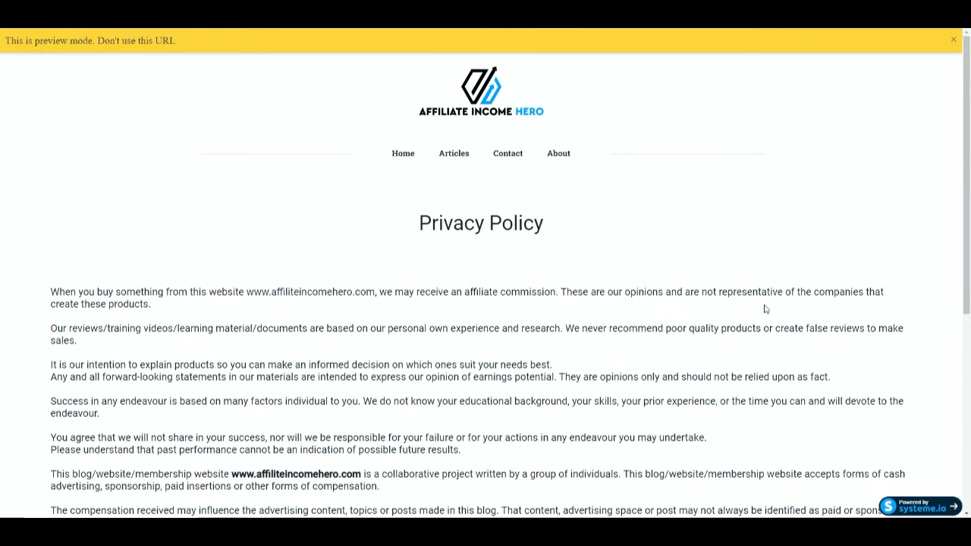
scroll(764, 309, "down", 3)
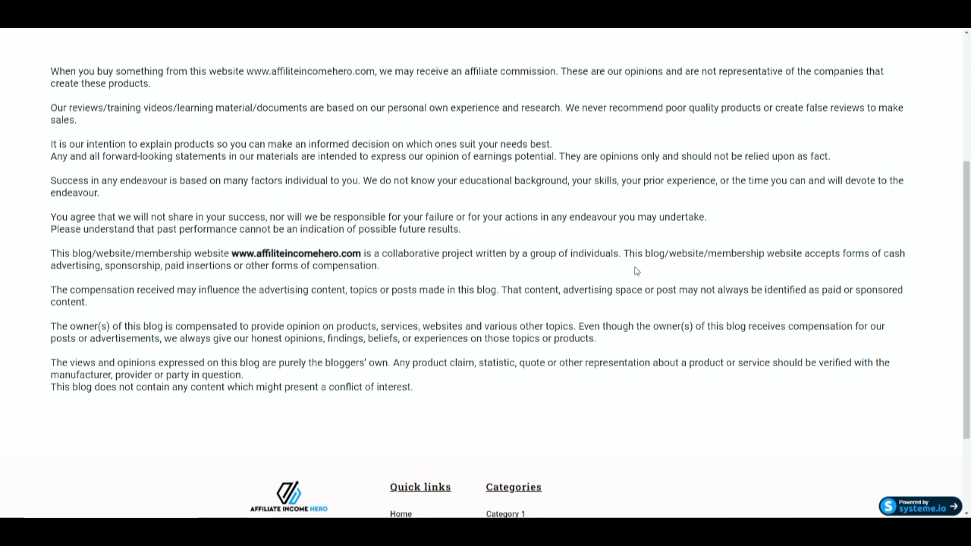
scroll(618, 278, "up", 3)
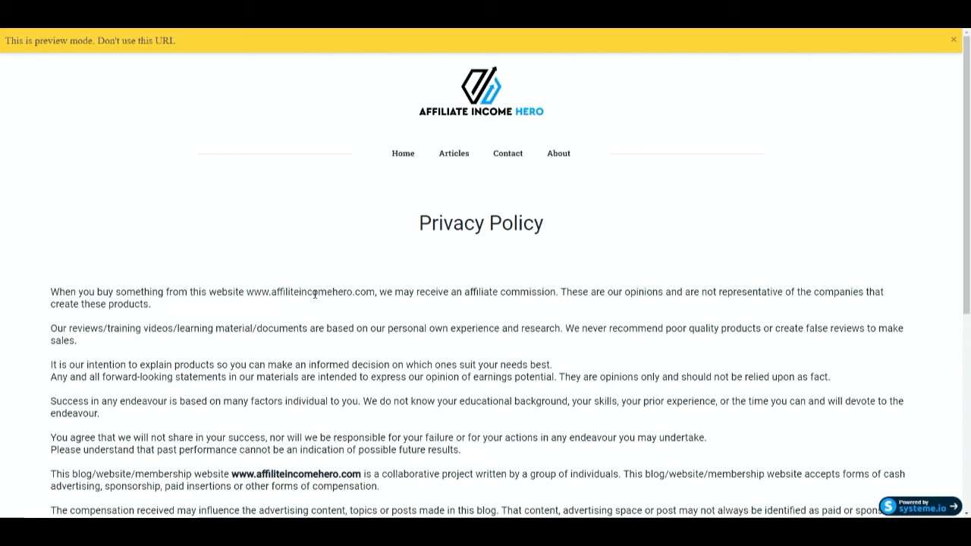
Step: Leave the preview and exit the Privacy Policy editor to the Affiliate Income Hero blog's list of pages
left_click(152, 9)
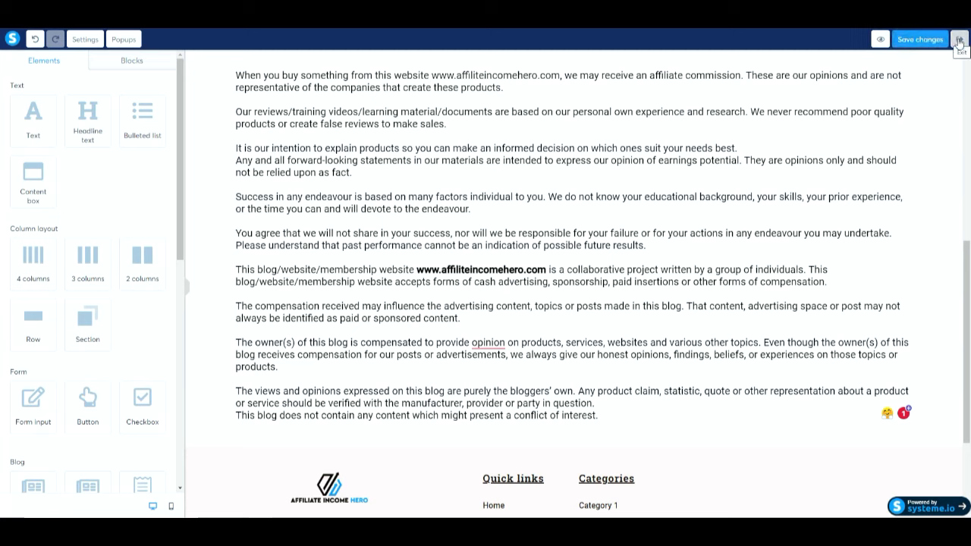
left_click(959, 42)
scroll(447, 379, "down", 1)
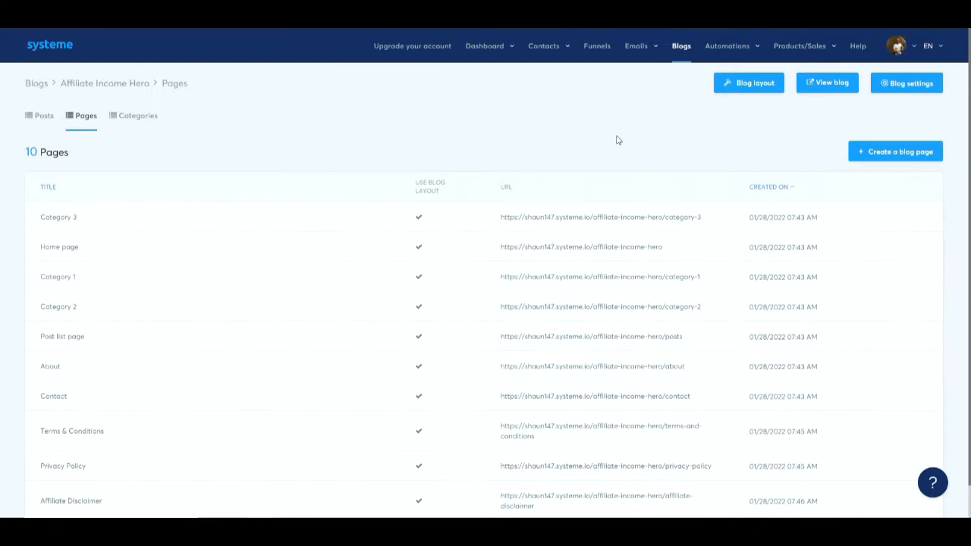
Step: View the live Earnings Disclaimer page and look through its text down to the footer
scroll(325, 124, "down", 1)
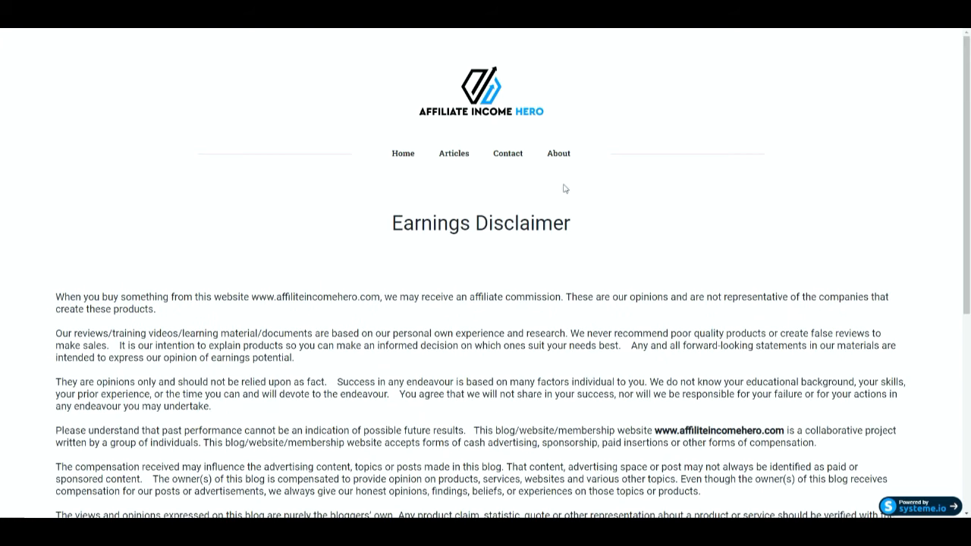
scroll(553, 251, "down", 2)
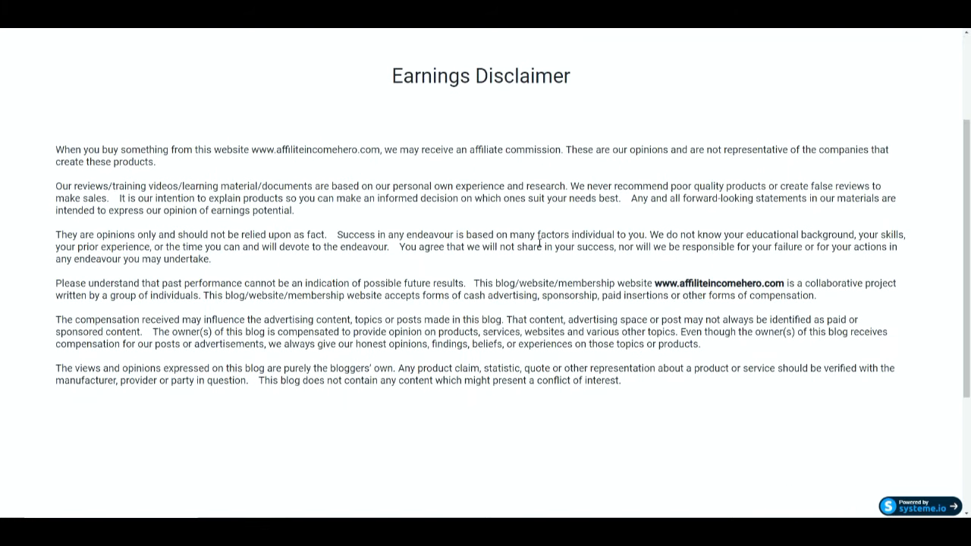
scroll(558, 314, "down", 2)
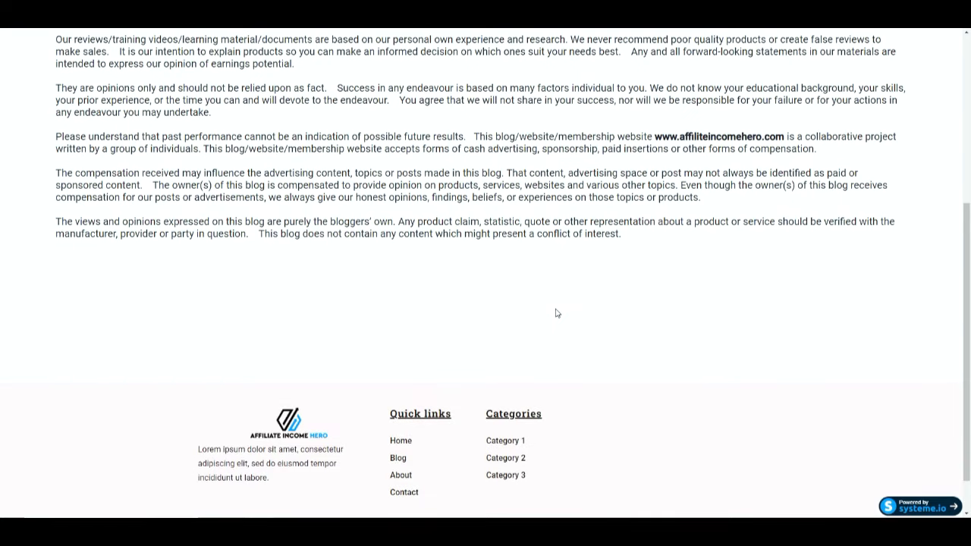
scroll(557, 313, "up", 3)
scroll(552, 307, "up", 1)
scroll(550, 306, "down", 5)
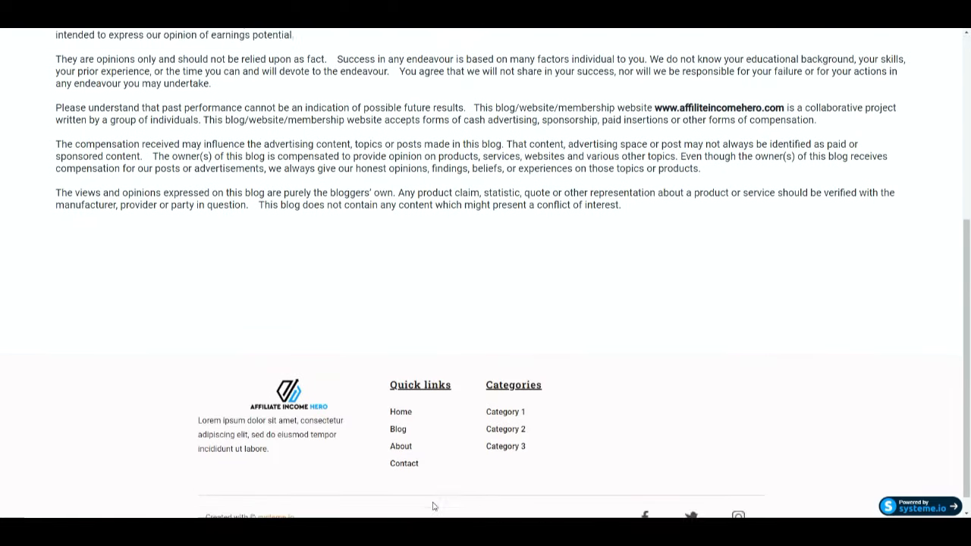
scroll(479, 334, "up", 5)
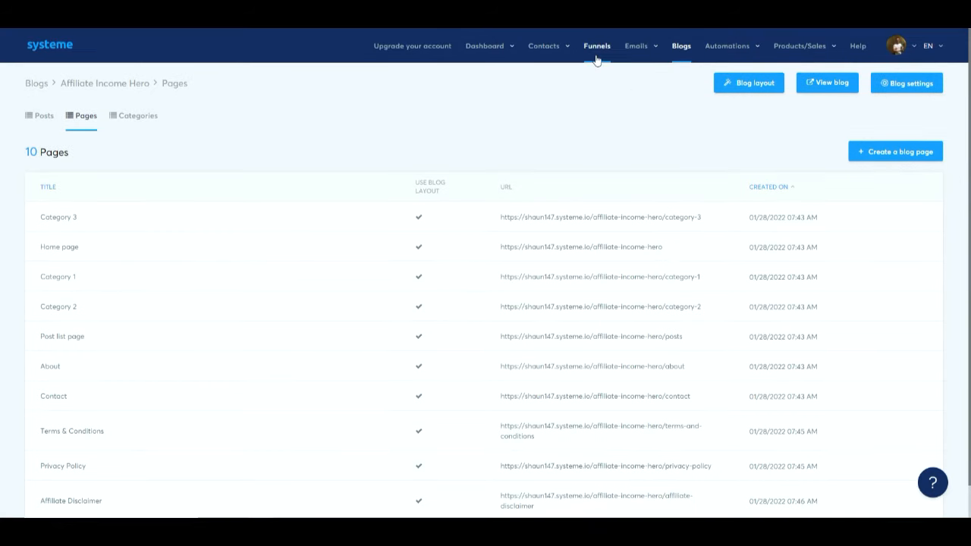
Step: Open the Squeeze page step of the Weight Loss funnel in the page editor
left_click(597, 47)
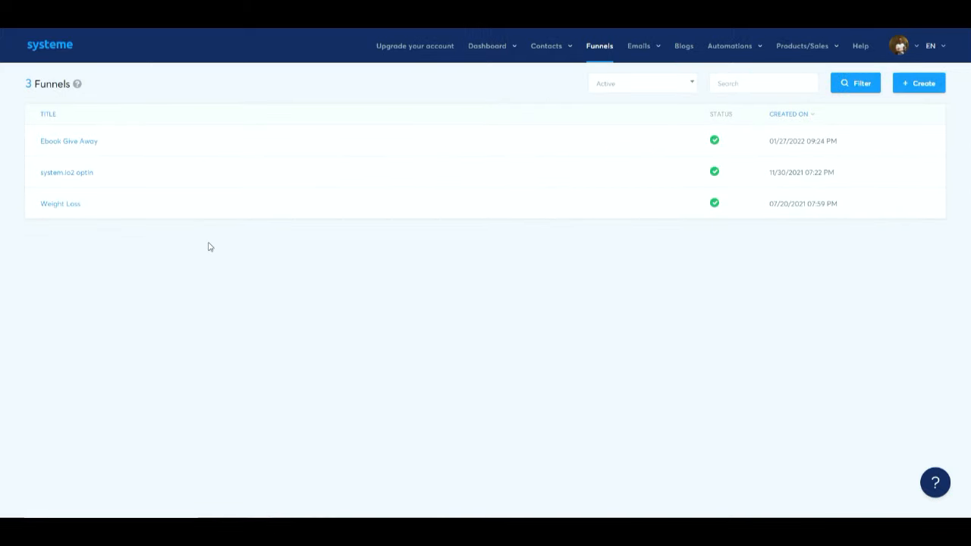
left_click(65, 205)
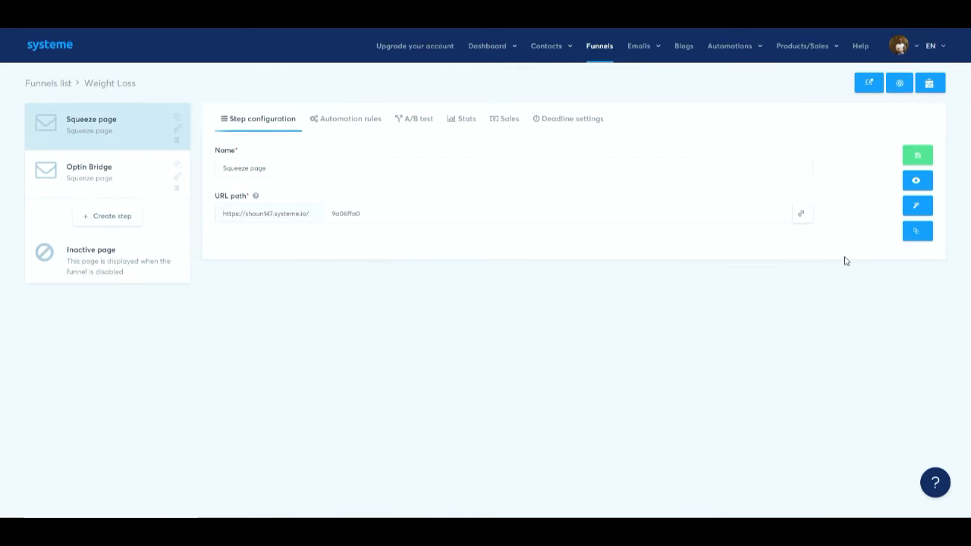
left_click(916, 209)
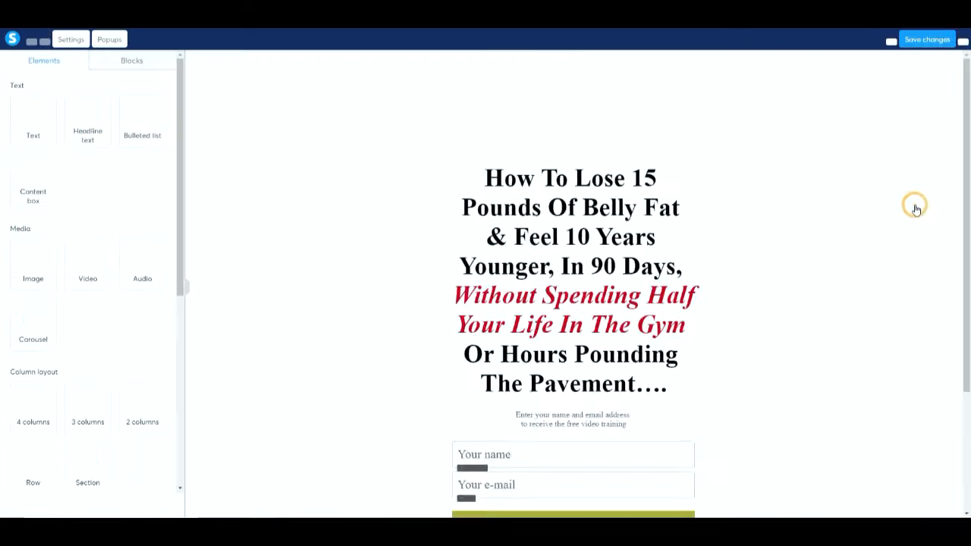
Step: Link the "Earnings Disclaimer" text in the squeeze page's footer line to the copied URL of the Earnings Disclaimer page
scroll(600, 253, "down", 3)
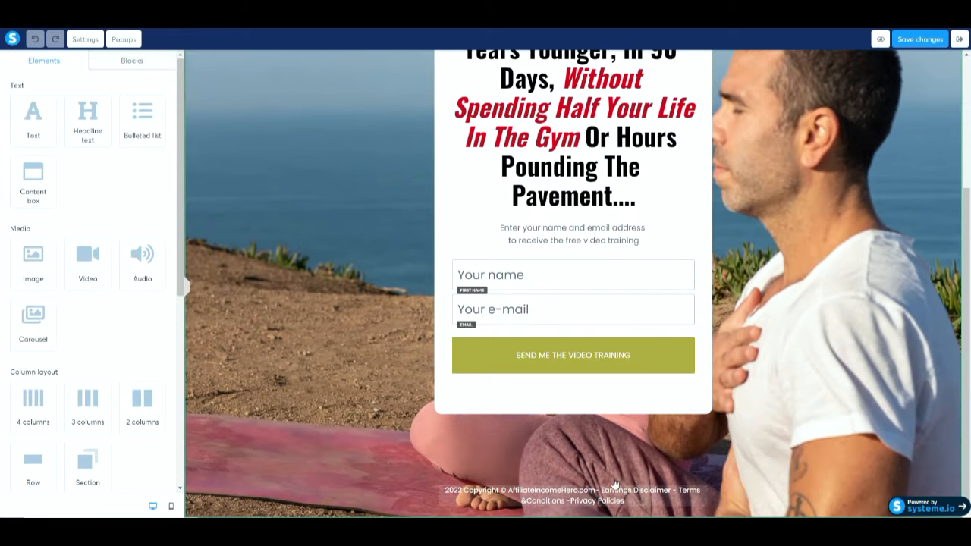
left_click(638, 504)
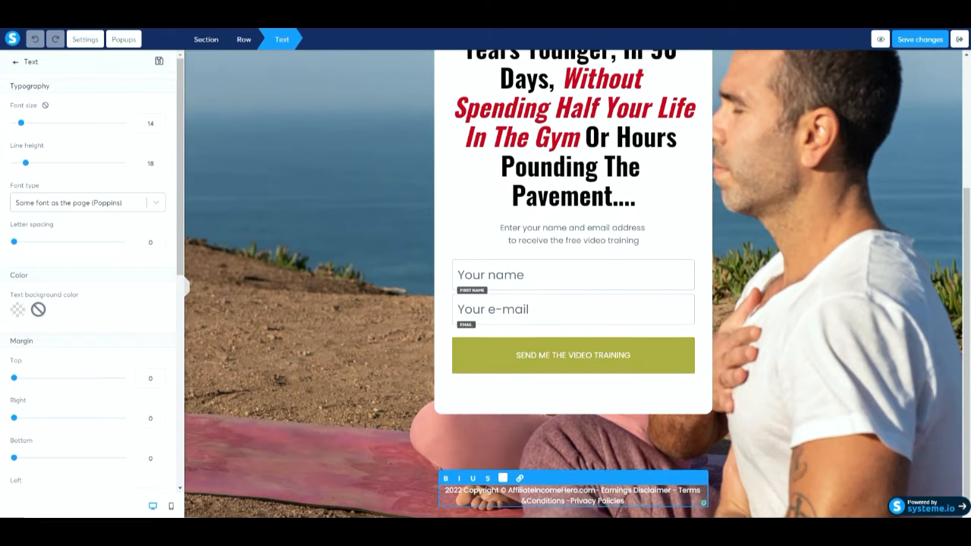
left_click_drag(673, 489, 600, 490)
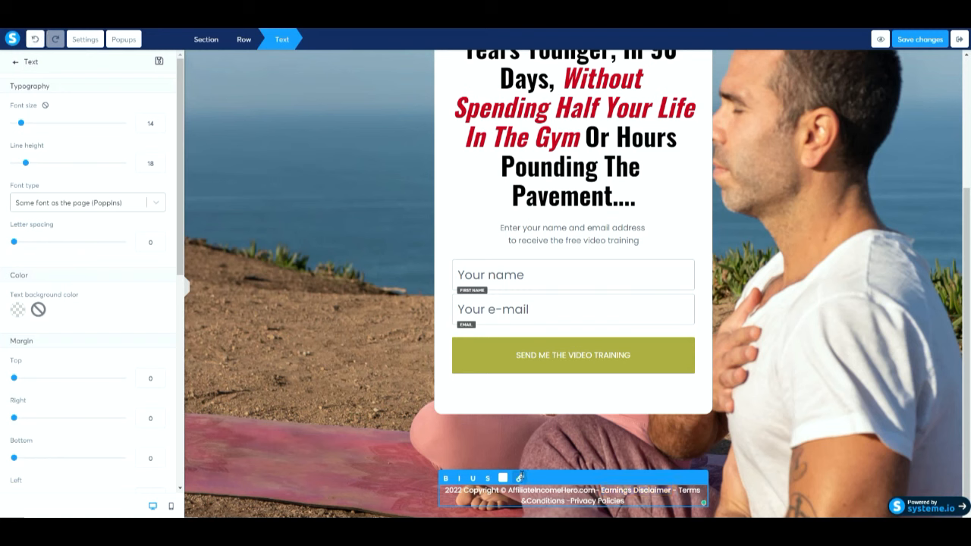
left_click(519, 477)
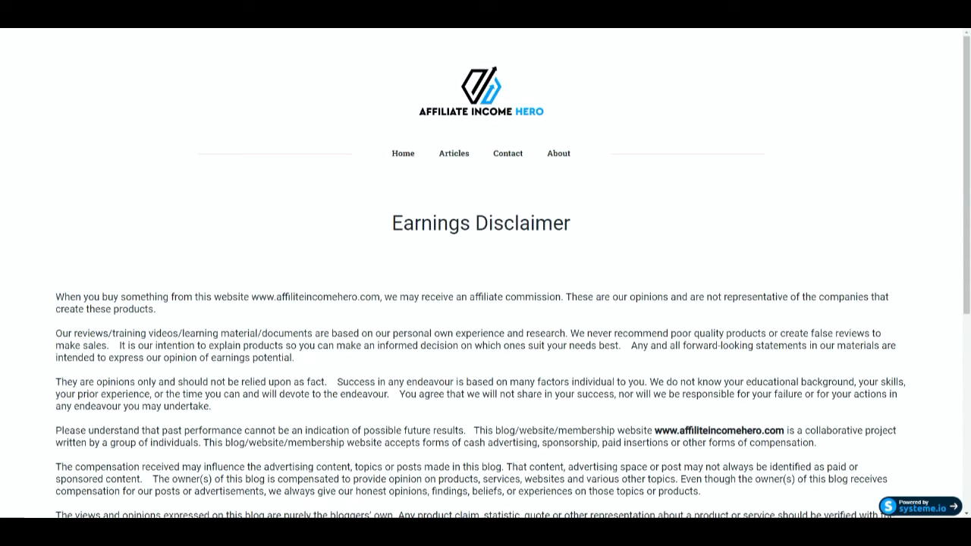
left_click(228, 14)
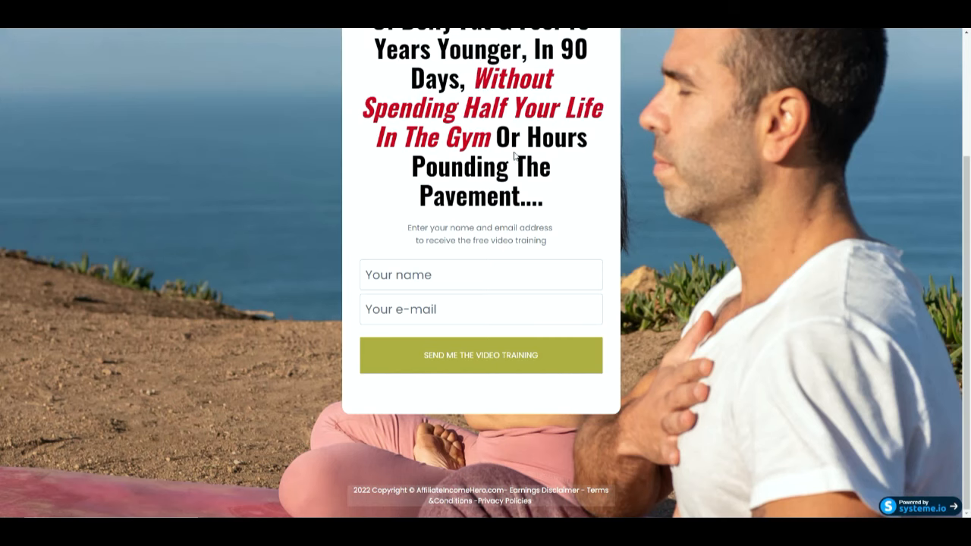
left_click(349, 10)
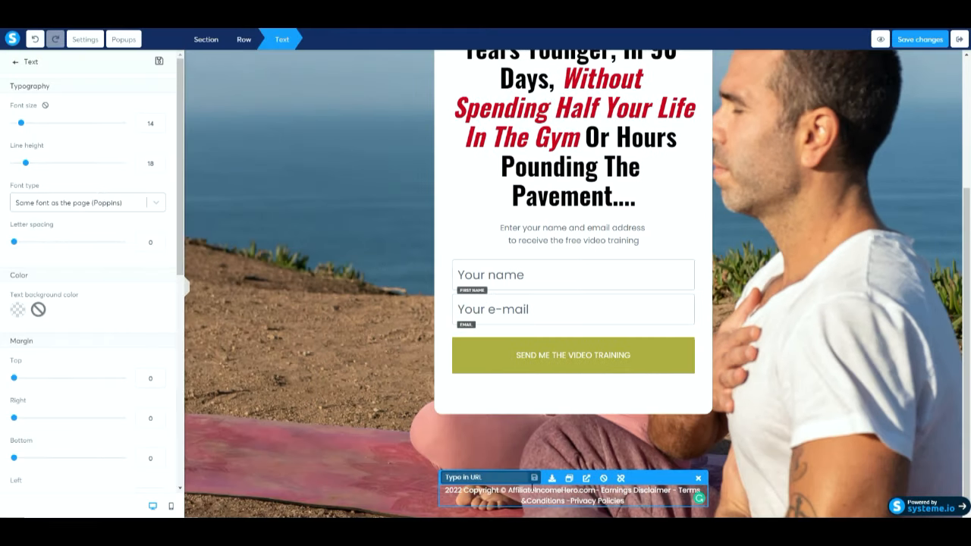
left_click(507, 473)
key("ctrl+v")
left_click(535, 479)
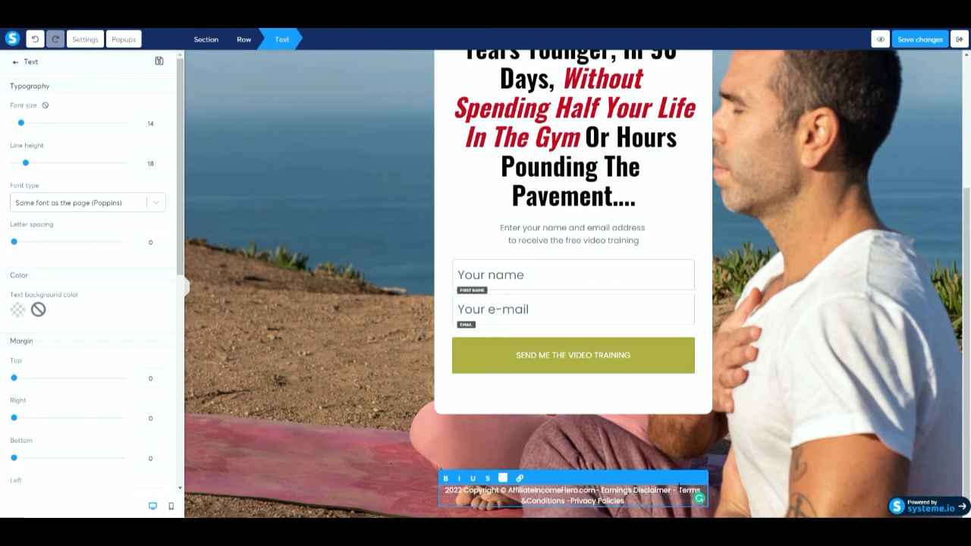
Step: Link the "Terms &Conditions" footer text to the copied blog page URL ending in /terms-and-conditions
left_click_drag(679, 490, 565, 502)
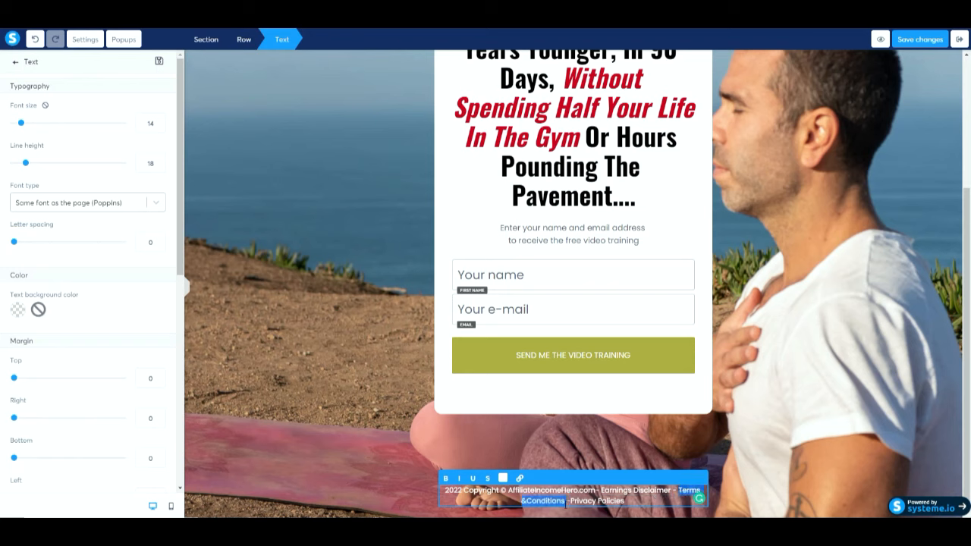
left_click(519, 478)
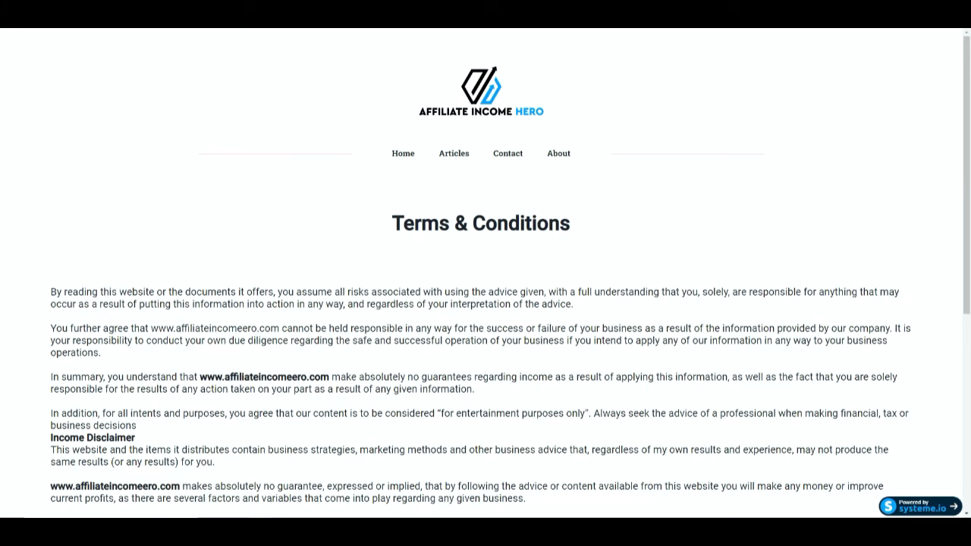
key("ctrl+l")
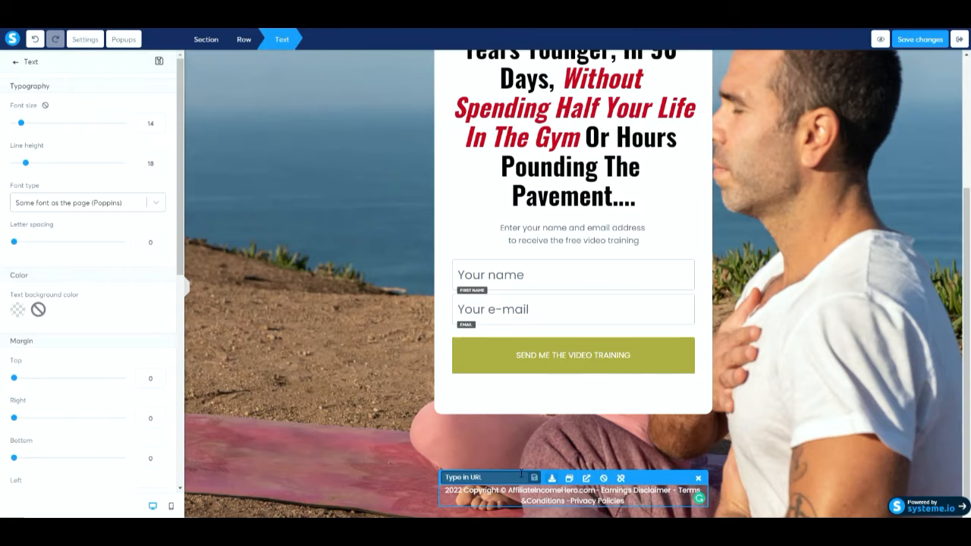
left_click(496, 477)
key("ctrl+v")
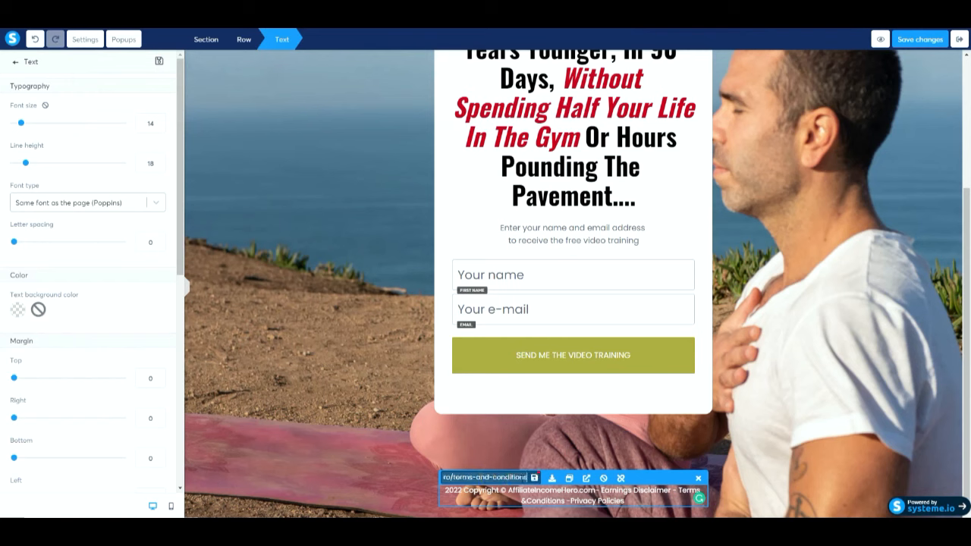
left_click(534, 478)
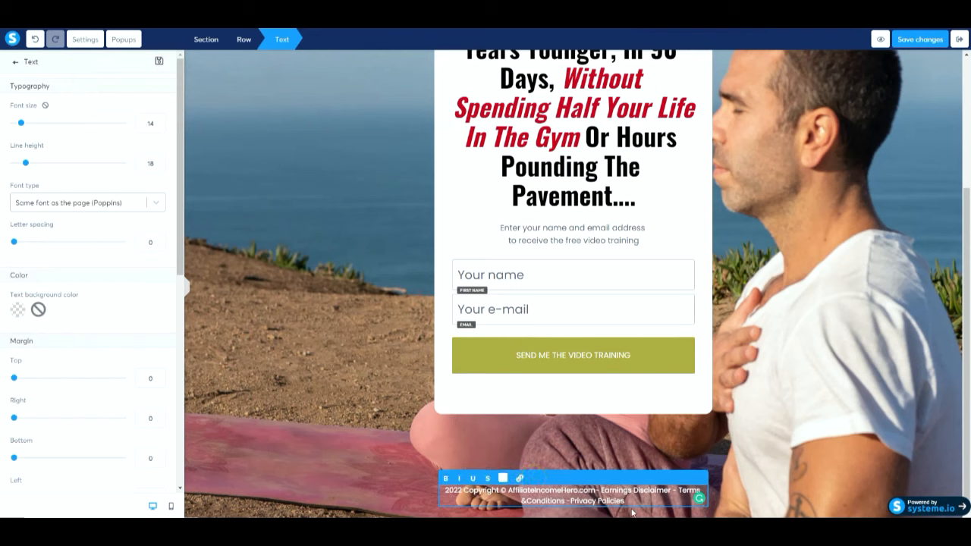
Step: Link the "Privacy Policies" footer text to the copied blog page URL ending in /privacy-policy and save the squeeze page
left_click_drag(629, 500, 571, 501)
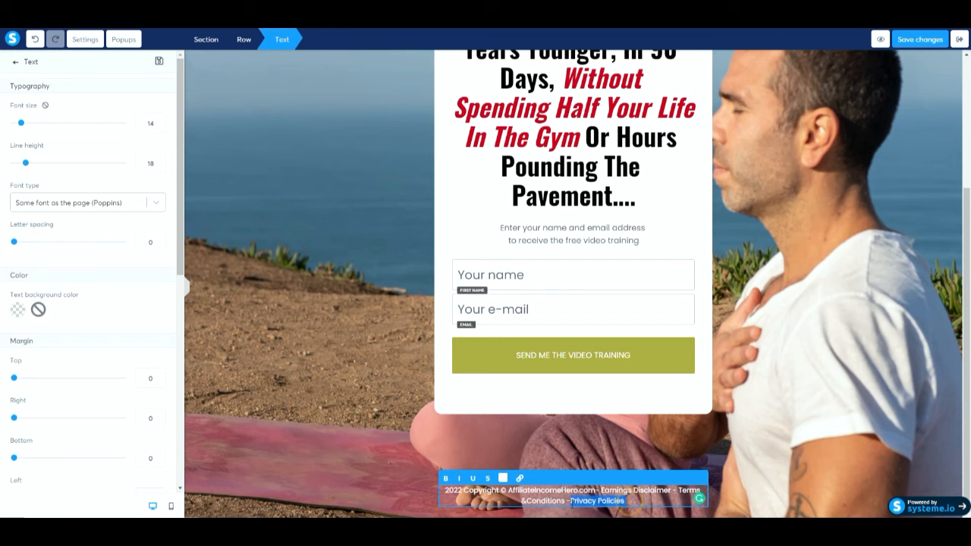
left_click(520, 478)
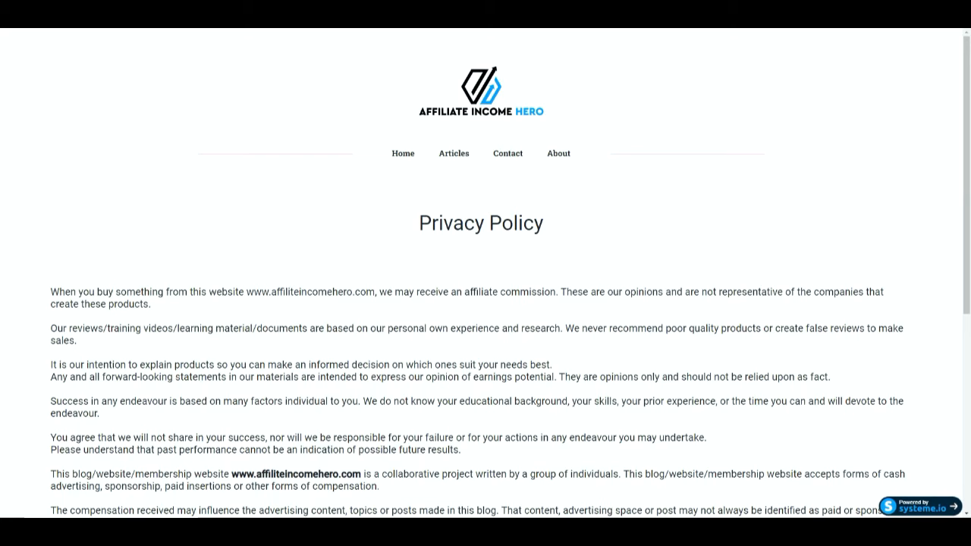
left_click(349, 17)
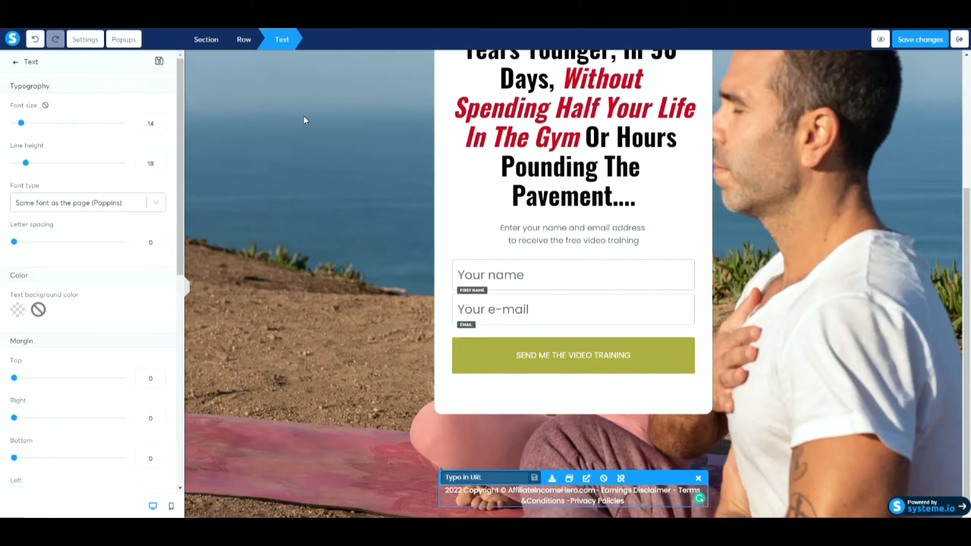
left_click(506, 476)
key("ctrl+v")
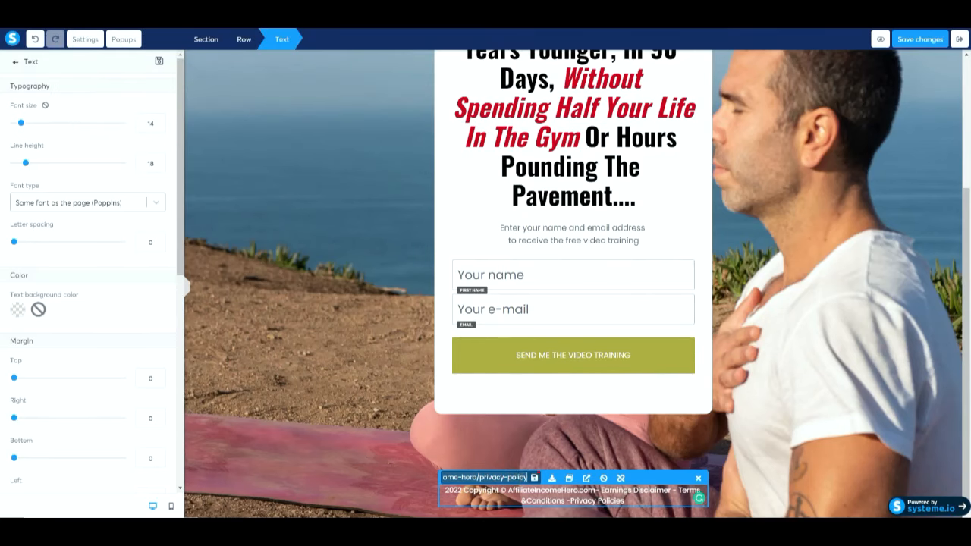
left_click(533, 478)
left_click(365, 435)
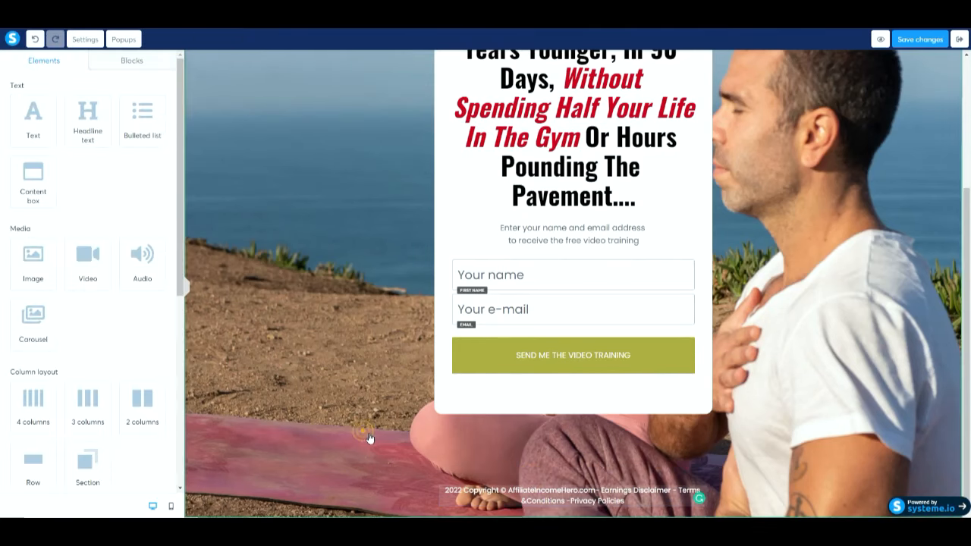
left_click(905, 44)
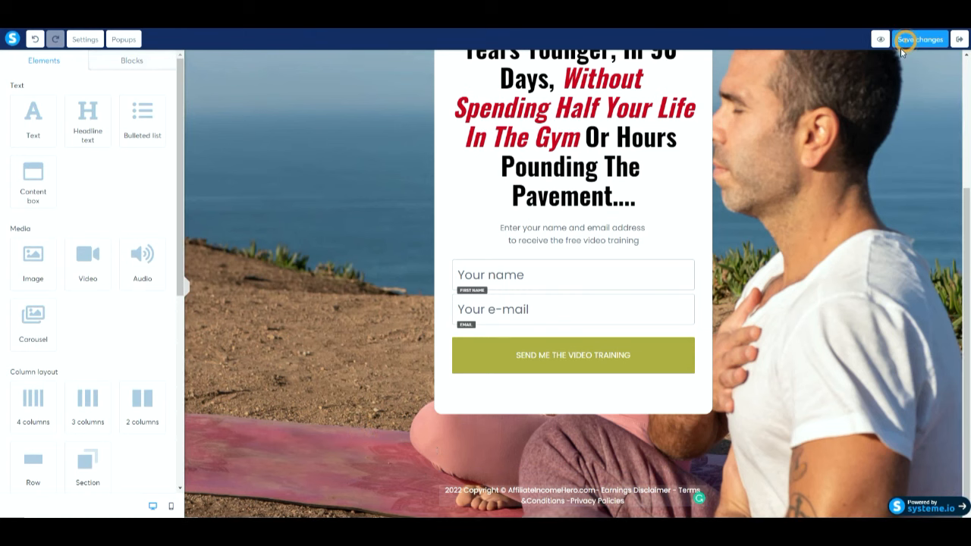
Step: Reload the live squeeze page, test its Earnings Disclaimer footer link, and return to look over the page
left_click(545, 15)
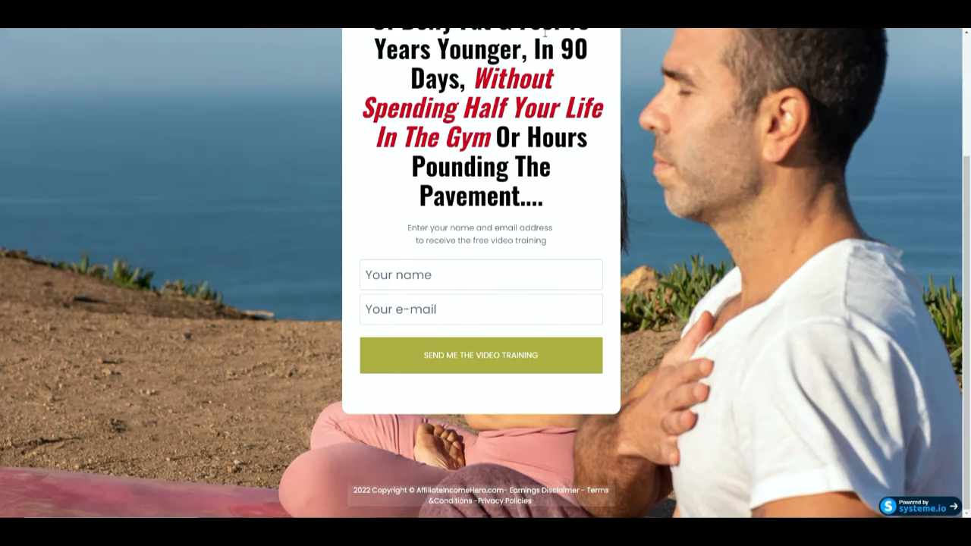
left_click(535, 17)
key("Return")
left_click(543, 496)
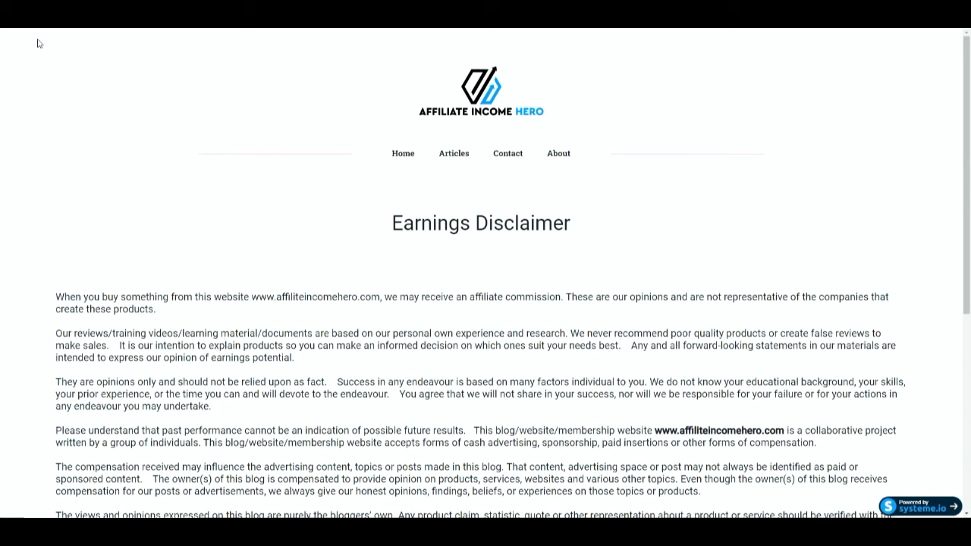
key("alt+Left")
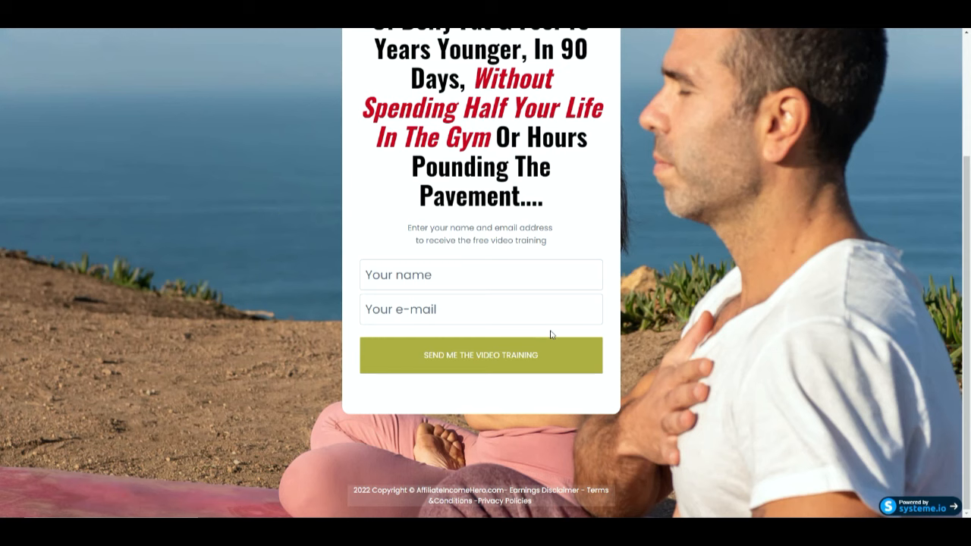
scroll(672, 302, "up", 2)
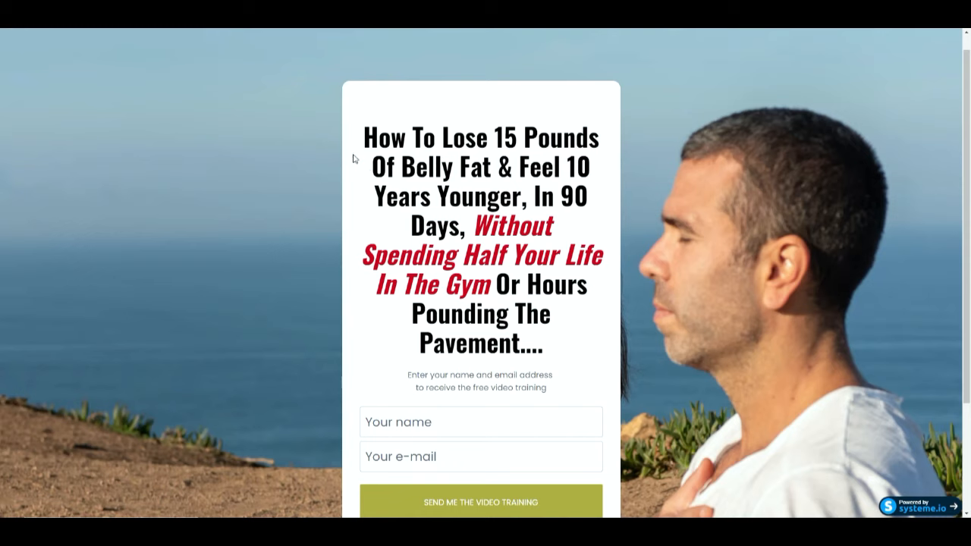
scroll(345, 157, "down", 1)
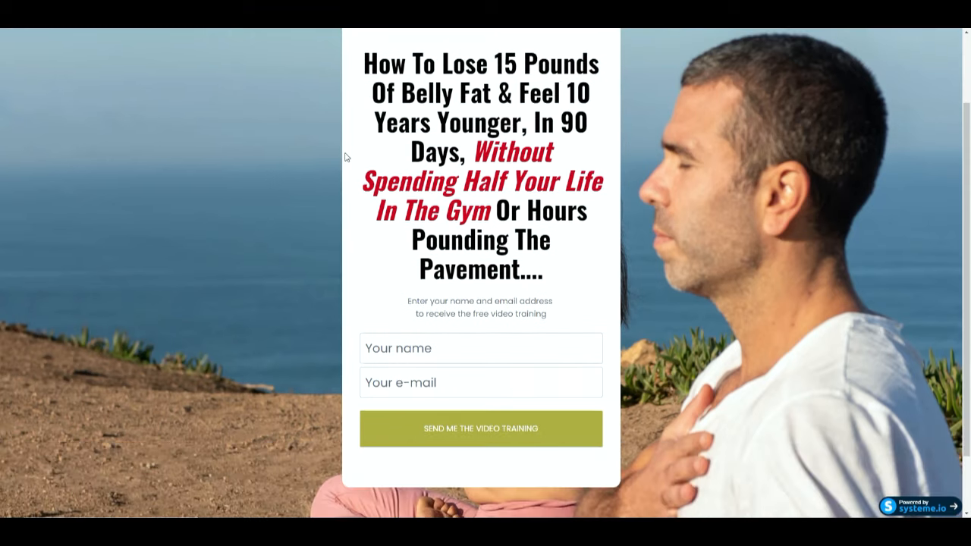
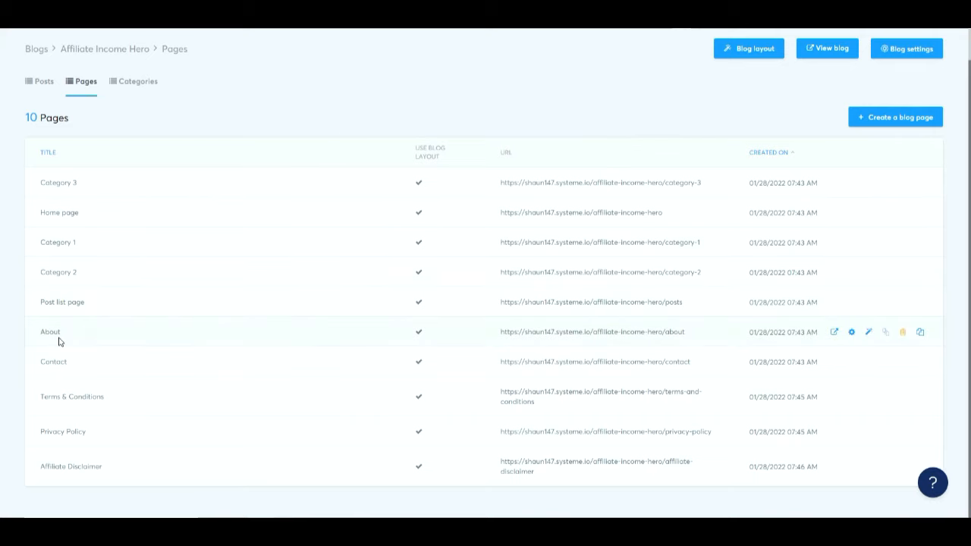
Step: Open the Affiliate Income Hero blog's About page in the page editor and check its preview
left_click(870, 335)
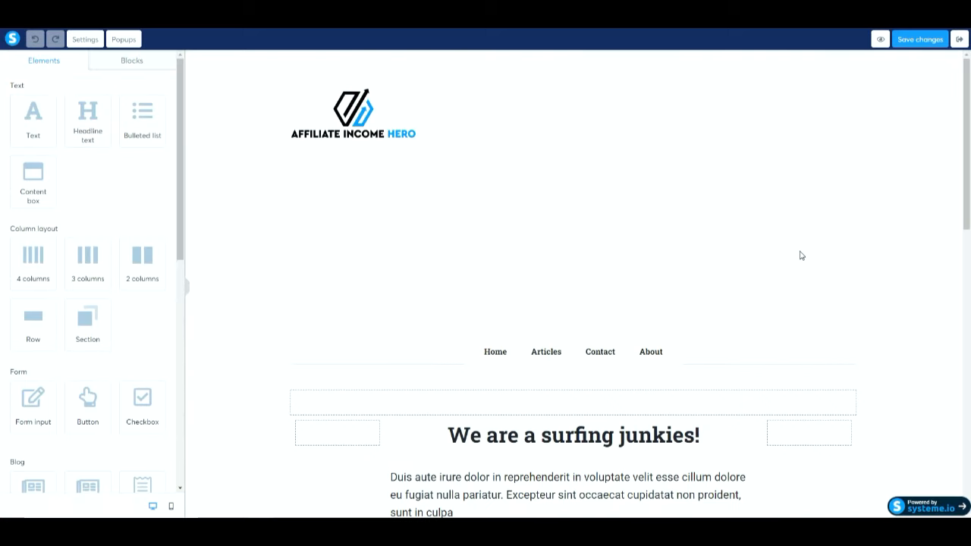
scroll(800, 256, "down", 3)
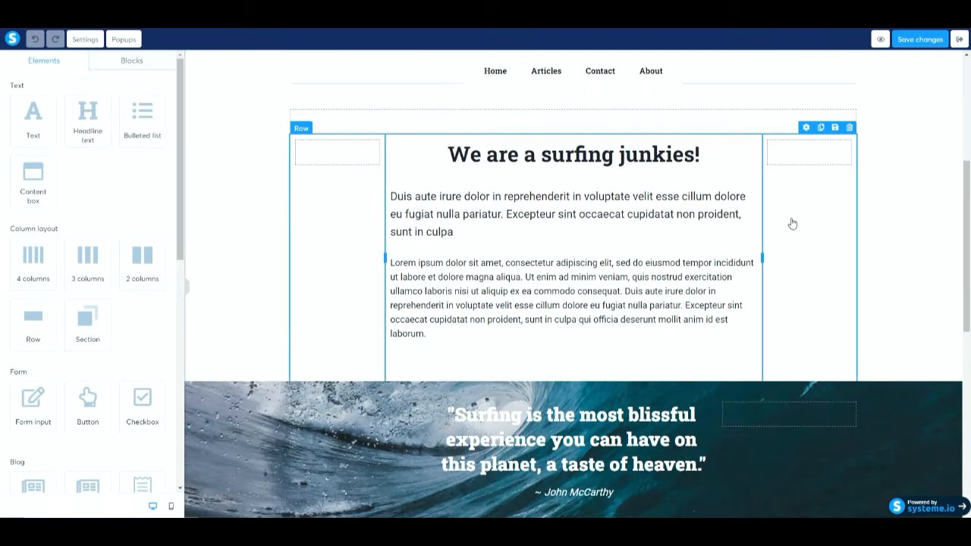
left_click(880, 39)
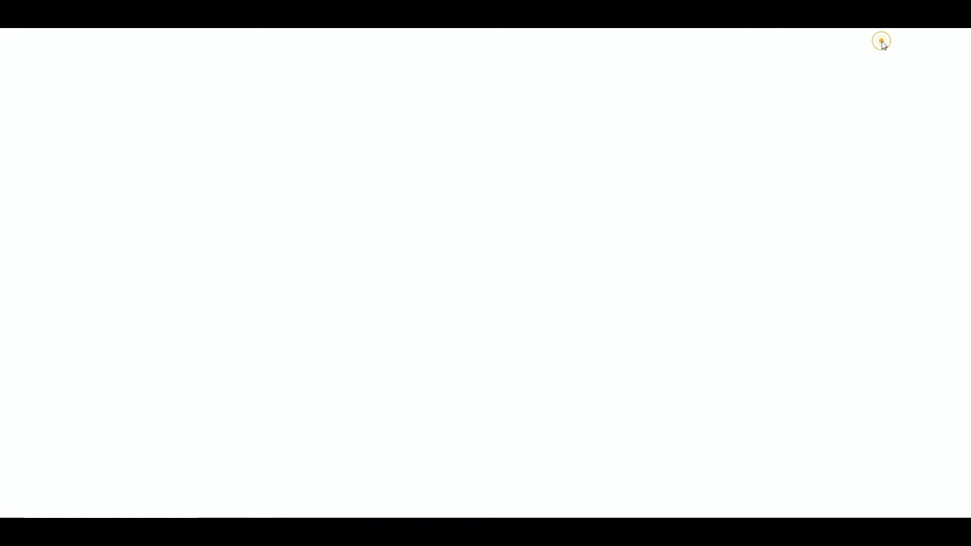
scroll(802, 182, "down", 4)
scroll(802, 182, "up", 4)
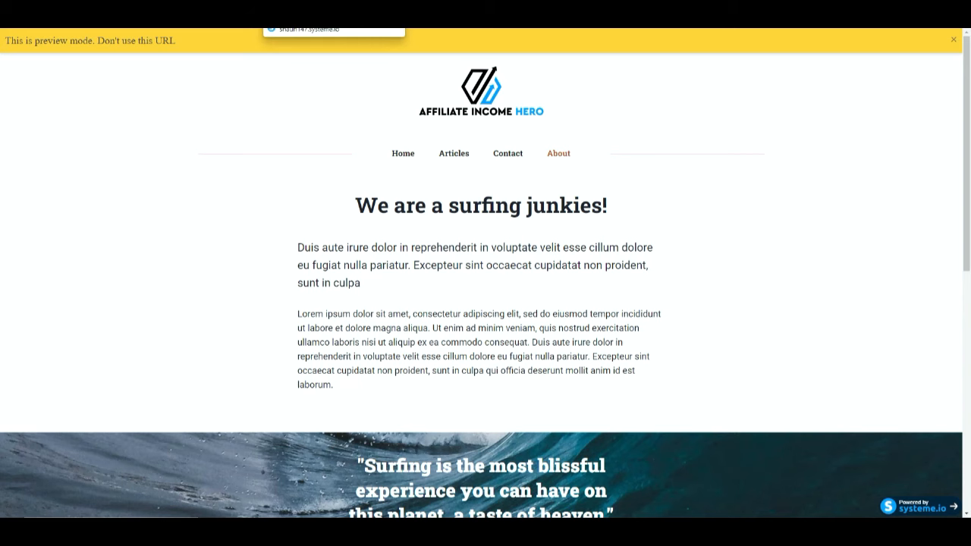
left_click(326, 8)
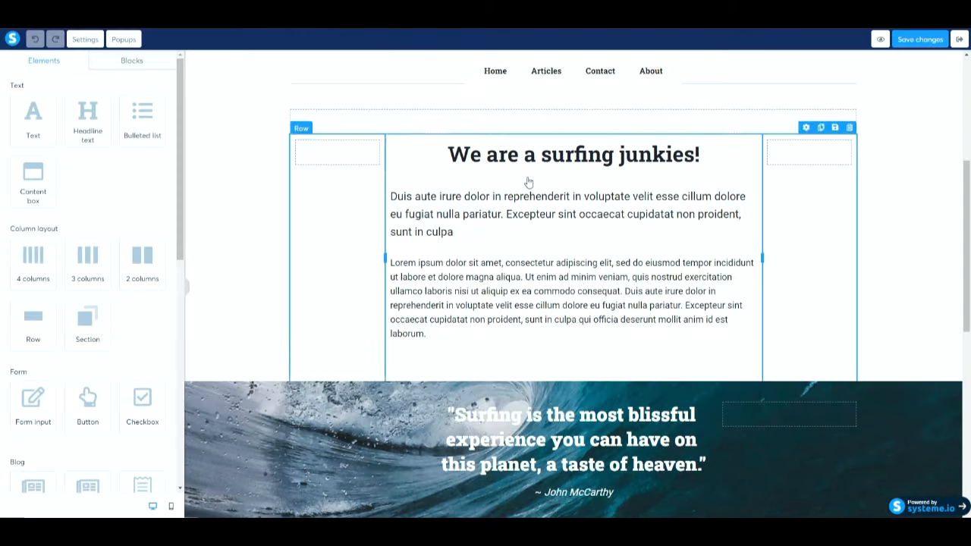
Step: Replace the About page's "We are a surfing junkies!" heading with "Lets Get To know Each Other"
scroll(657, 163, "up", 5)
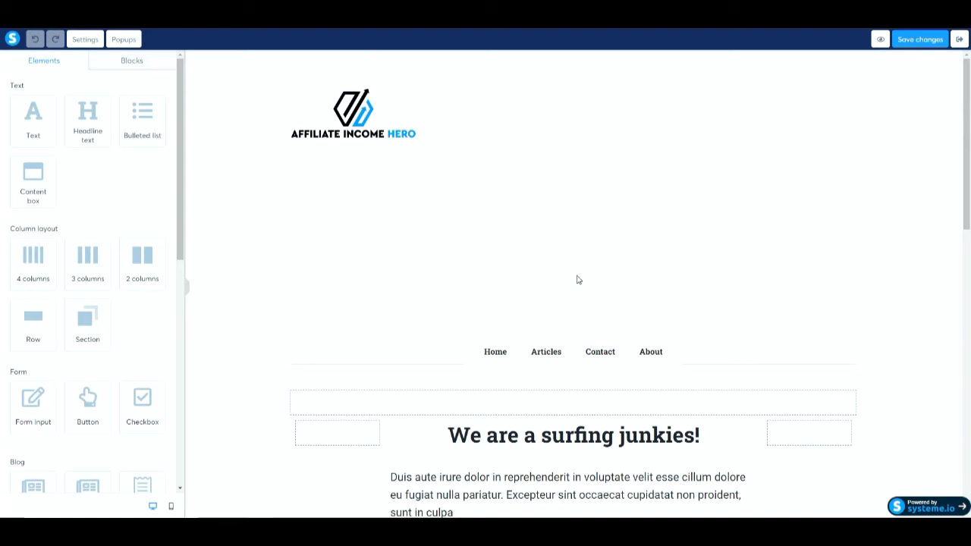
scroll(577, 277, "down", 3)
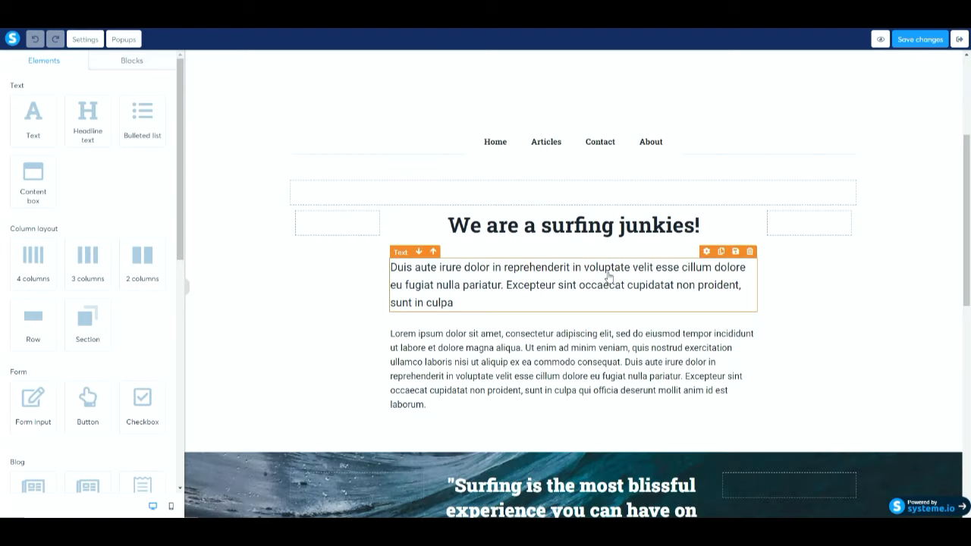
left_click(600, 227)
left_click_drag(712, 221, 436, 219)
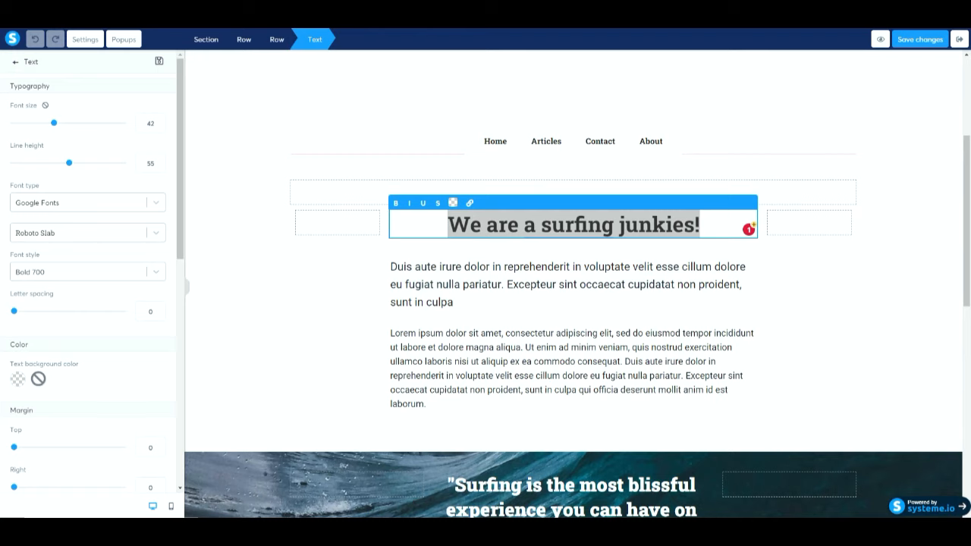
left_click(326, 219)
left_click(696, 226)
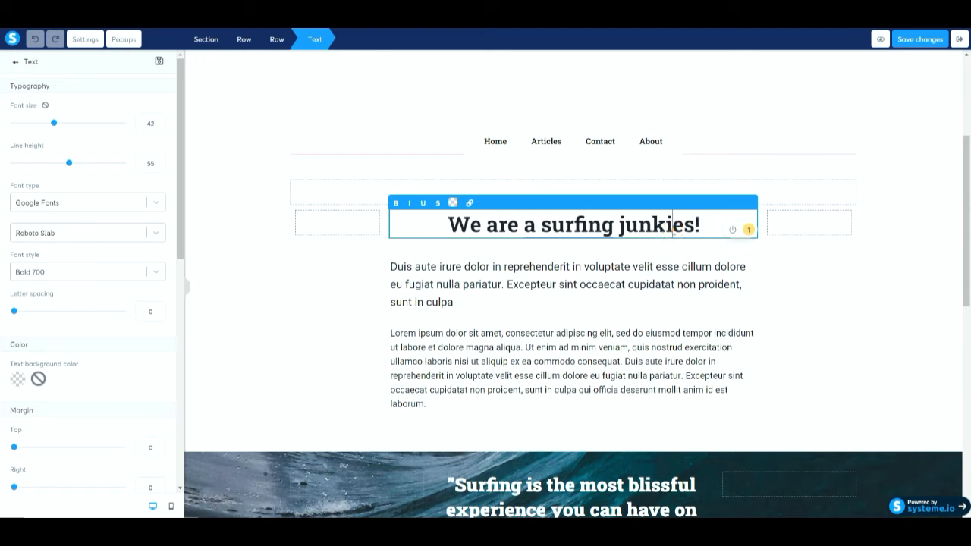
left_click_drag(715, 221, 448, 219)
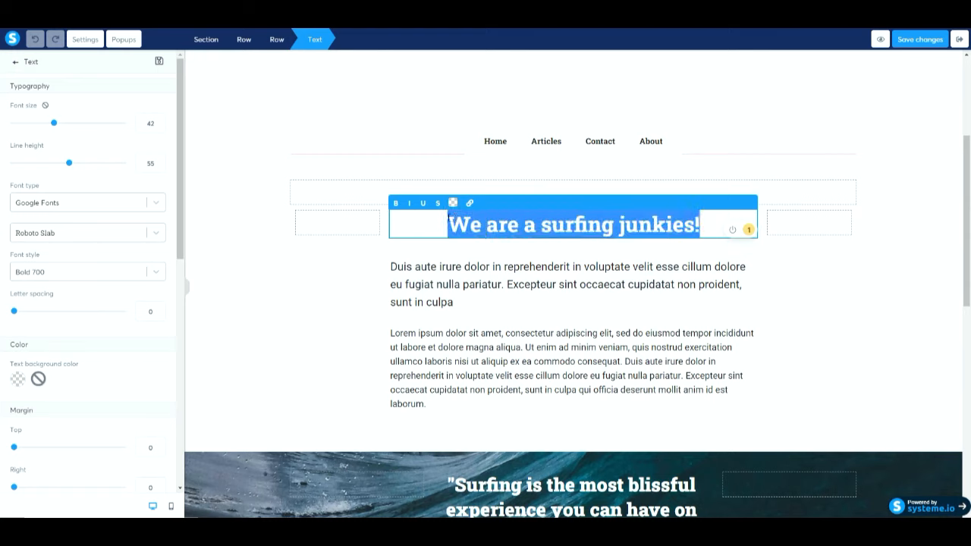
type("Lets Get To know Each Other")
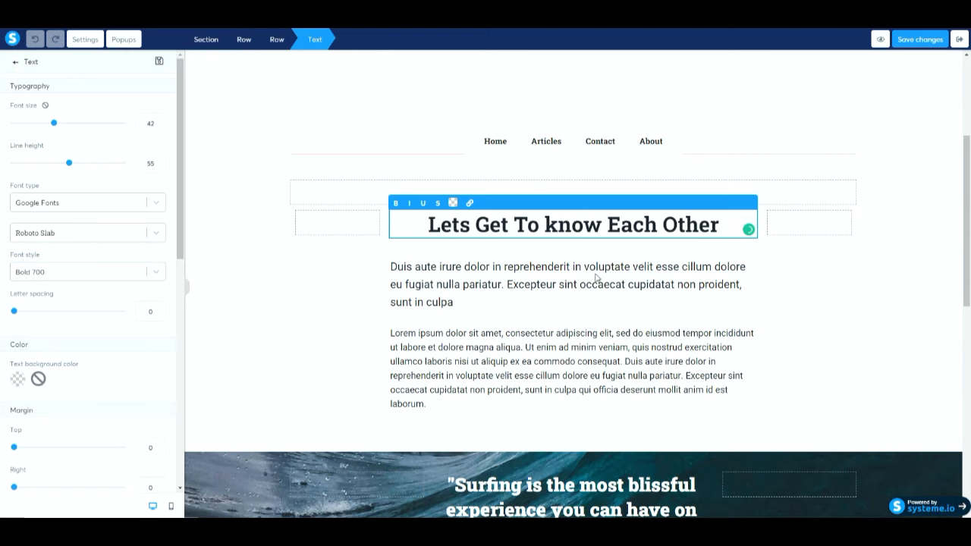
left_click(595, 278)
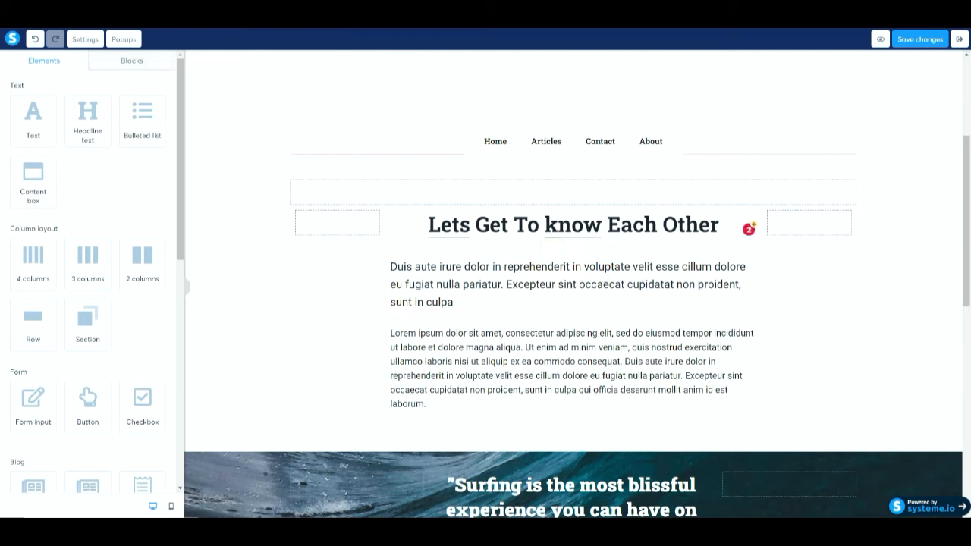
Step: Replace the placeholder paragraph under the heading with a personal introduction beginning "Hey there, thanks for visiting my page."
left_click(455, 301)
left_click_drag(455, 302, 399, 271)
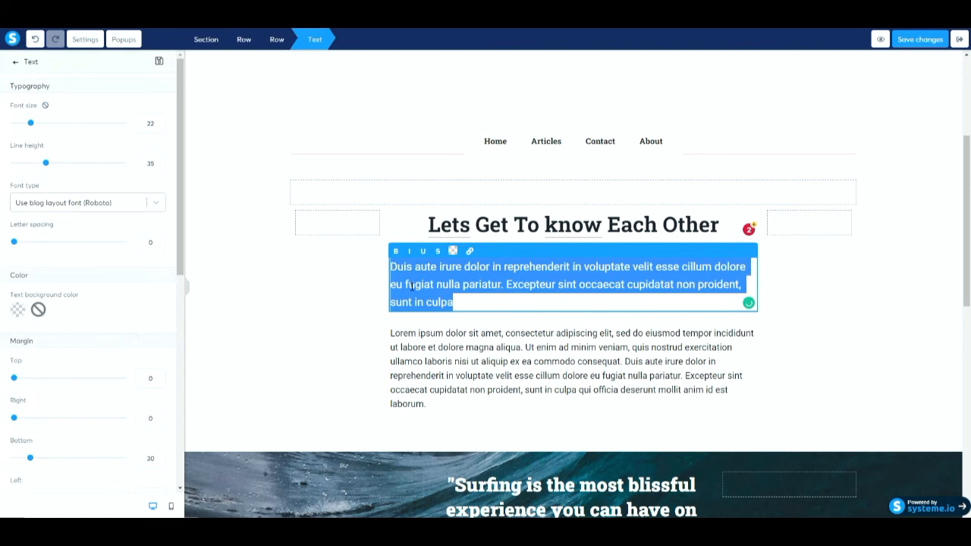
type("Hey there, thanks for visiting my page. My name is Shaun Elmore. I’m a family man and an Internet Entrepreneur. I live in the UK with my partner Jemma and young daughter Olivia.")
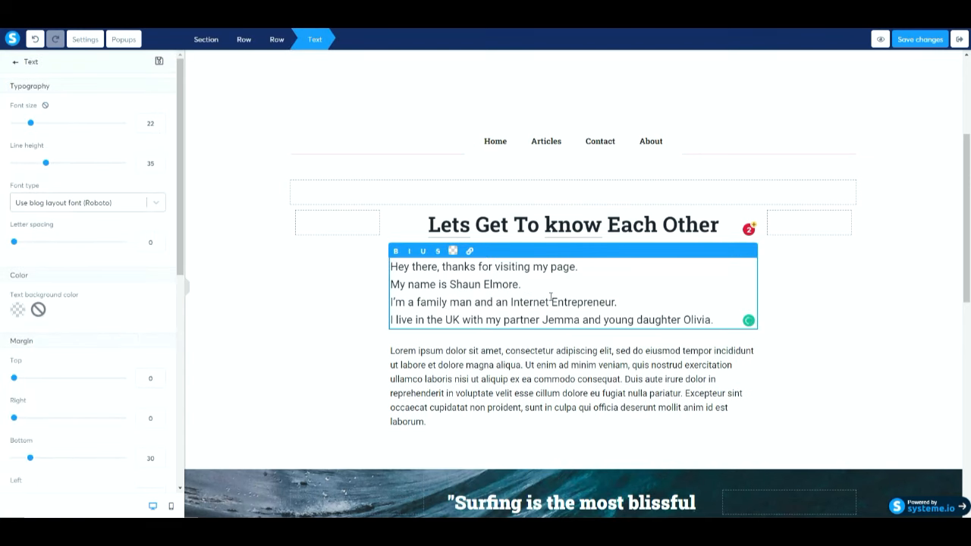
scroll(31, 321, "down", 1)
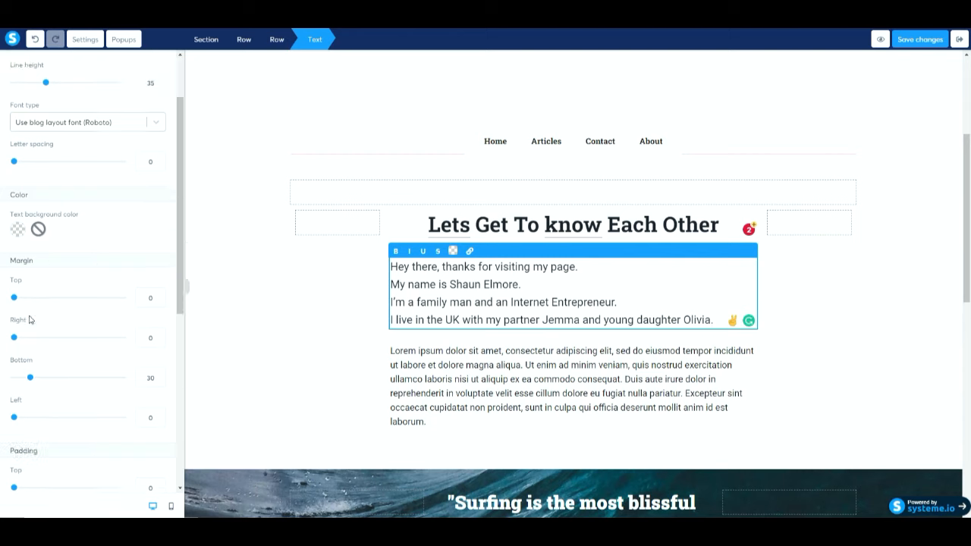
left_click(355, 320)
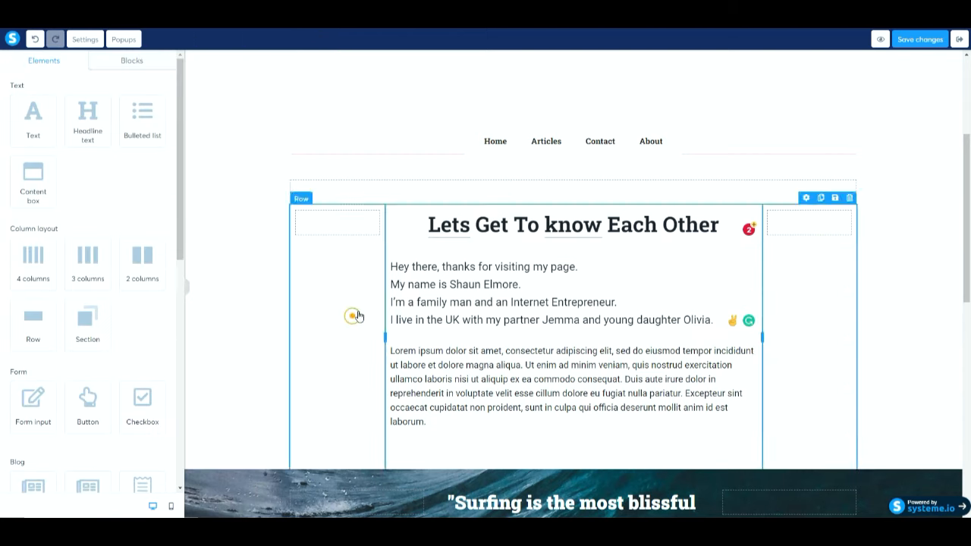
Step: Replace the Lorem ipsum paragraph with the story text beginning "I first started marketing online back in 2005"
left_click(637, 407)
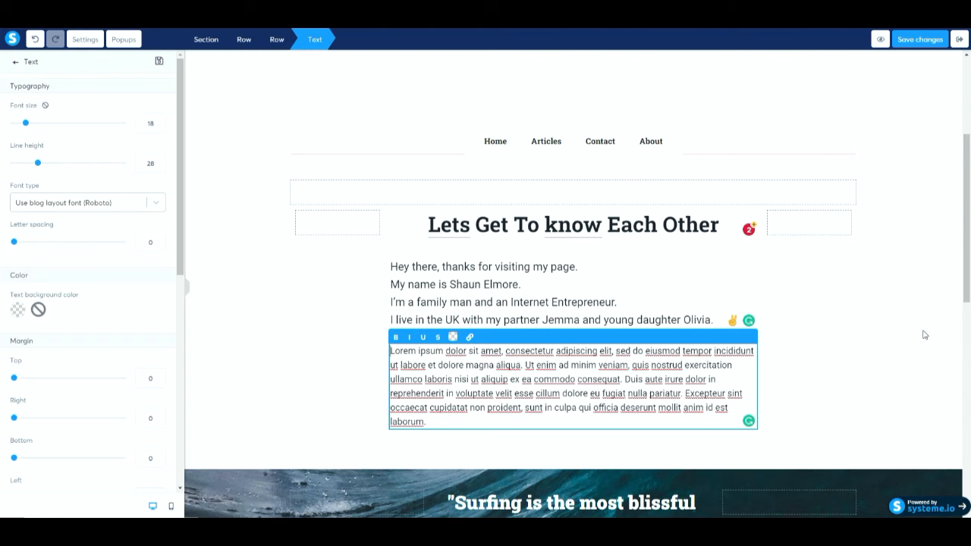
left_click(965, 324)
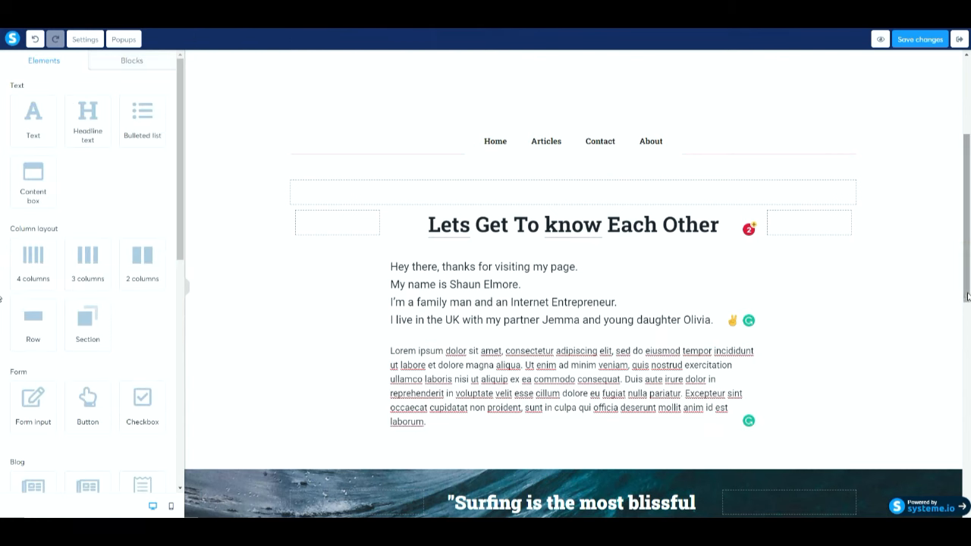
scroll(921, 281, "down", 2)
left_click(621, 253)
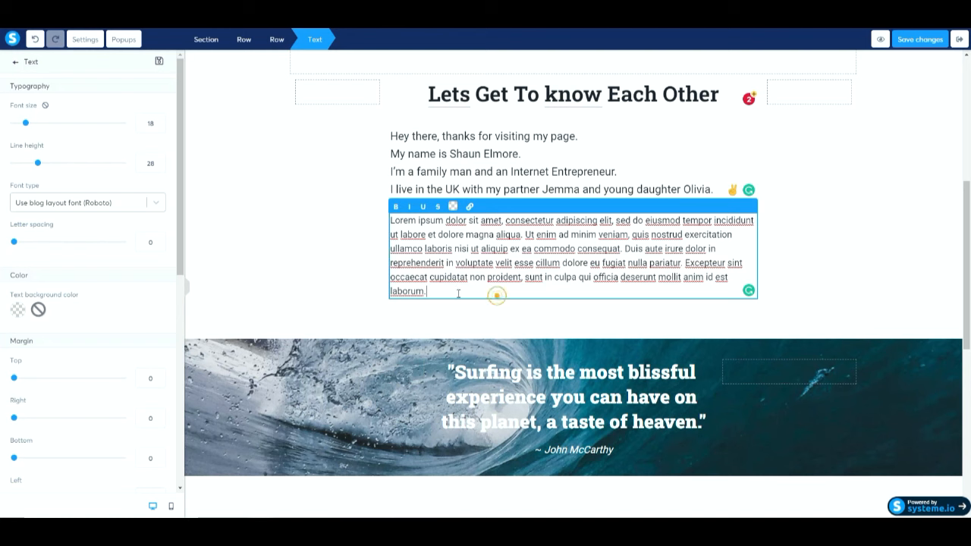
left_click_drag(457, 293, 385, 203)
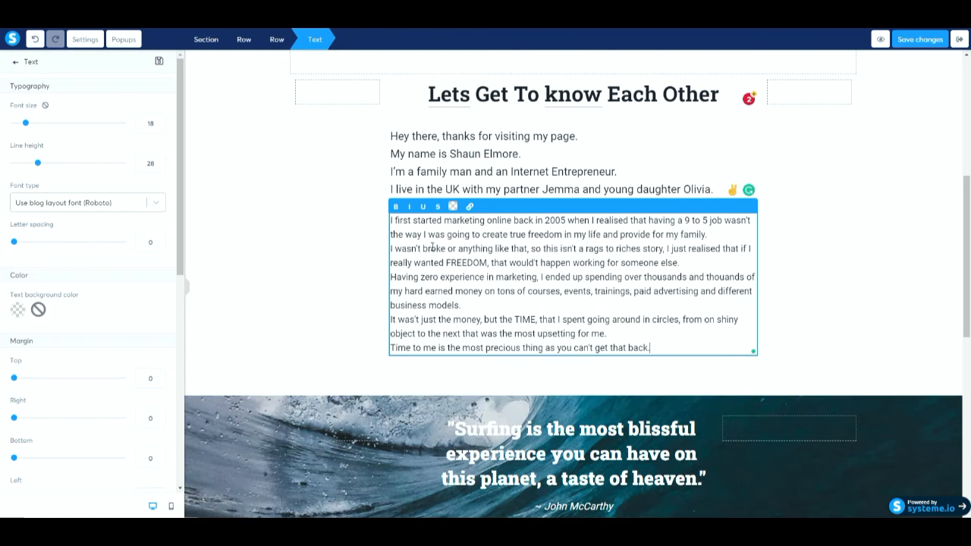
type("I first started marketing online back in 2005 when I realised that having a 9 to 5 job wasn't the way I was going to create true freedom in my life and provide for my family. I wasn't broke or anything like that, so this isn't a rags to riches story, I just realised that if I really wanted FREEDOM, that would't happen working for someone else. Having zero experience in marketing, I ended up spending over thousands and thouands of my hard earned money on tons of courses, events, trainings, paid advertising and different business models. It was't just the money, but the TIME, that I spent going around in circles, from on shiny object to the next that was the most upsetting for me. Time to me is the most precious thing as you can't get that back.")
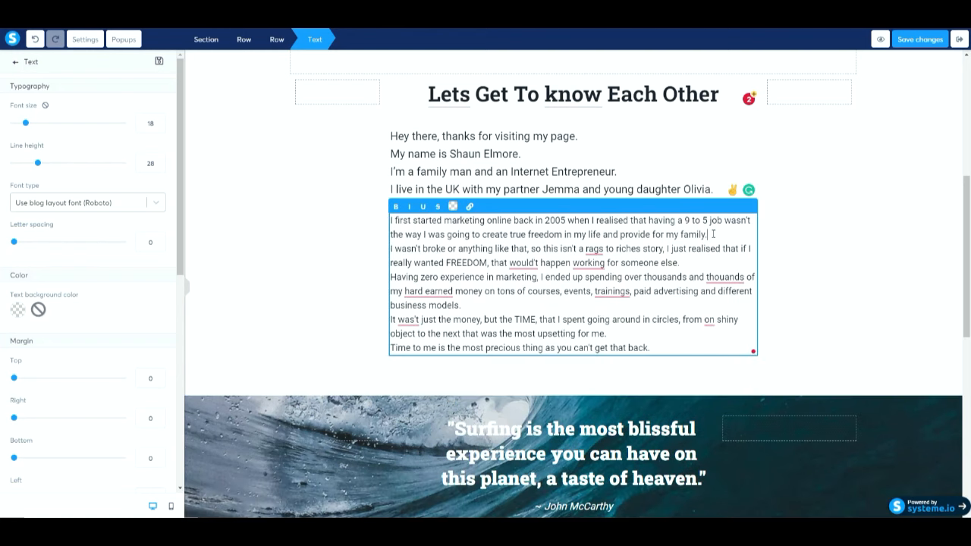
Step: Separate the paragraphs of the About page's story text with blank lines
key("Return")
left_click(691, 279)
key("Return")
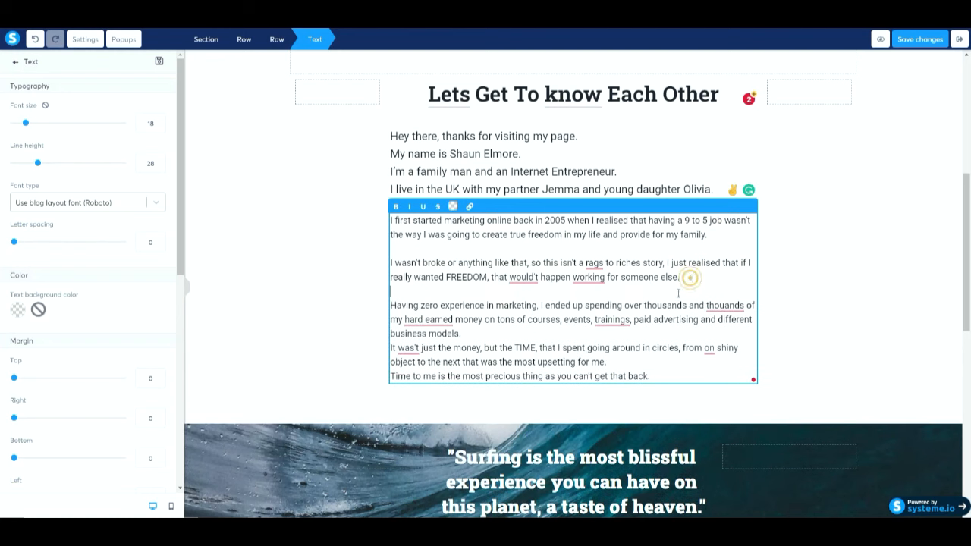
left_click(529, 335)
key("Return")
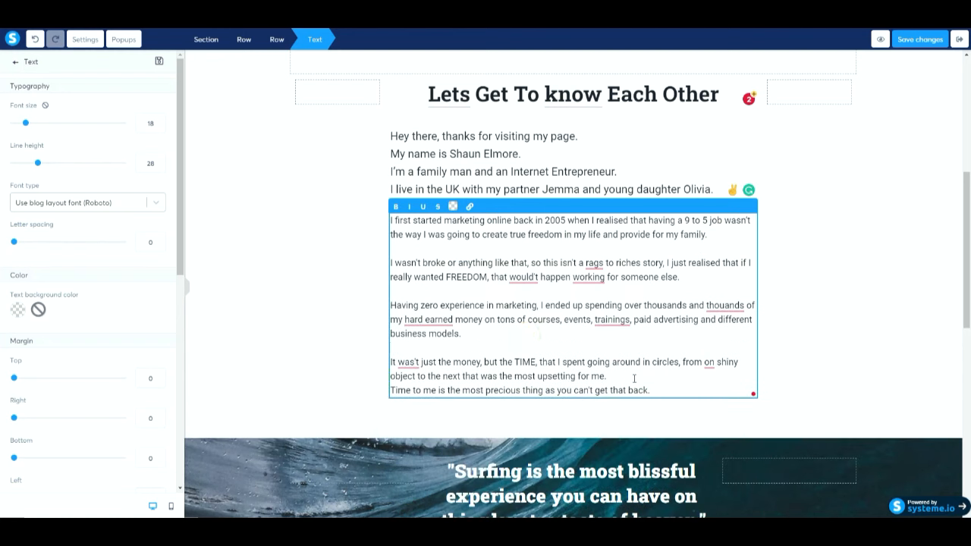
key("Return")
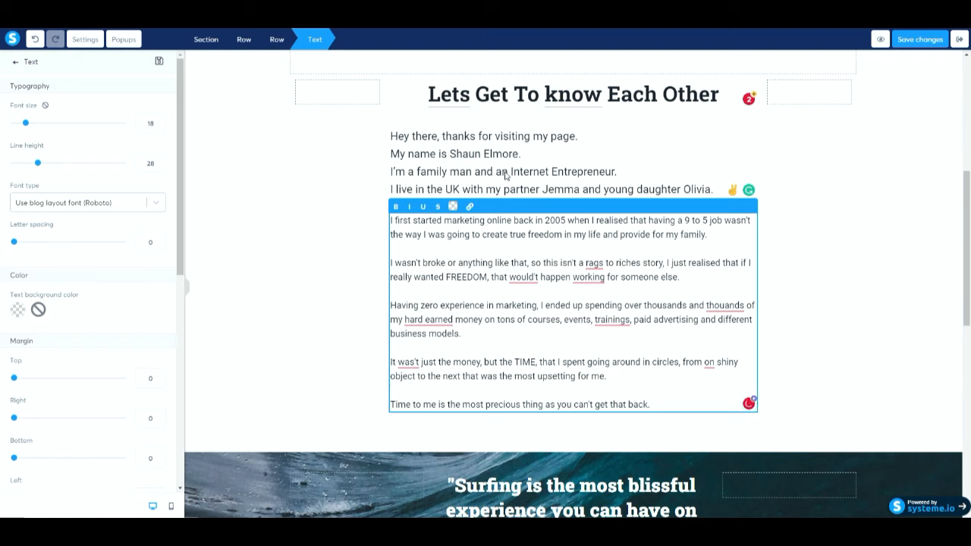
Step: Reduce the font size of the introduction beginning "Hey there, thanks for visiting my page." to 18, matching the story text
left_click_drag(708, 235, 481, 235)
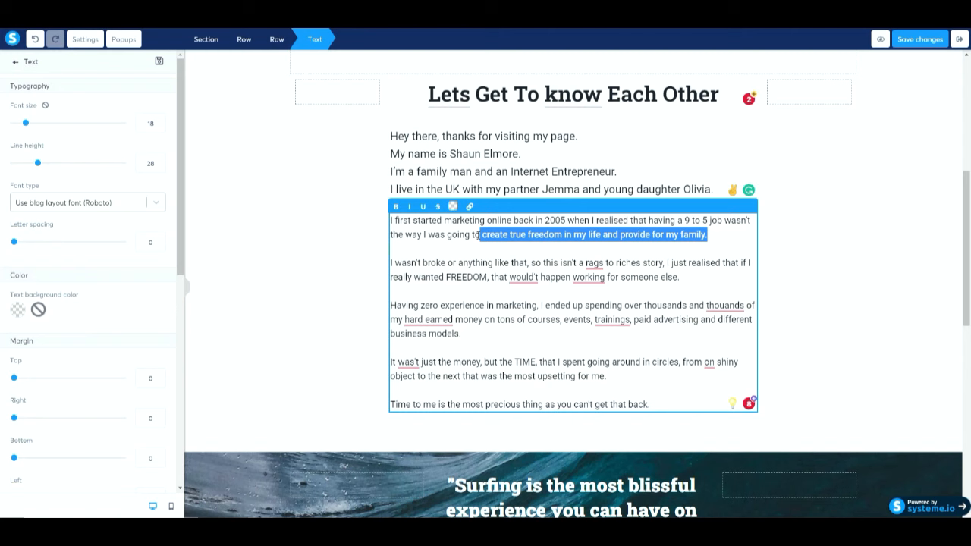
left_click(574, 172)
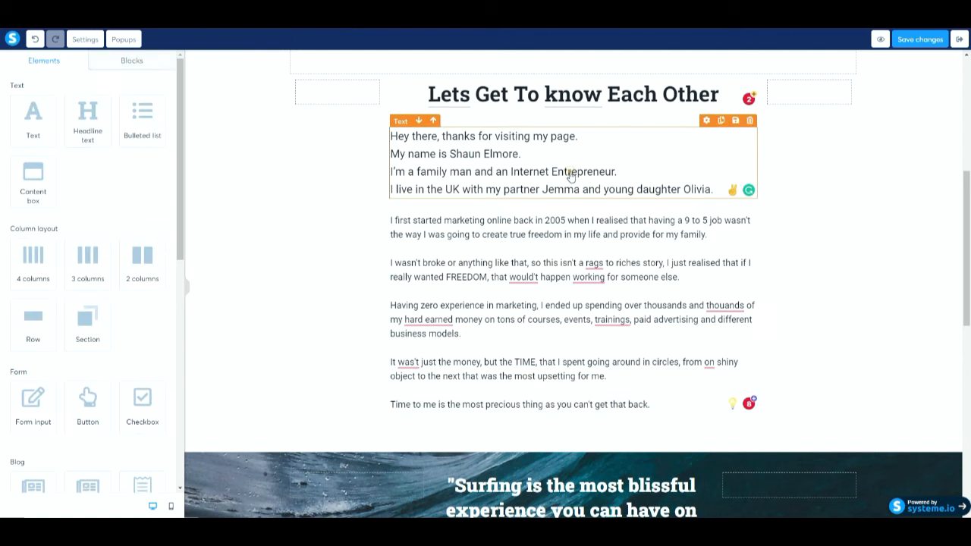
left_click(711, 190)
left_click_drag(711, 189, 370, 137)
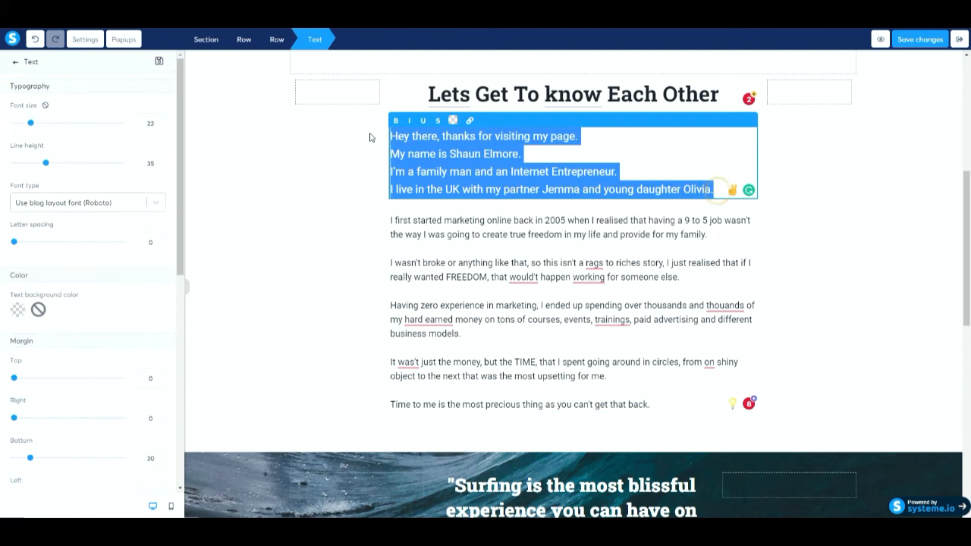
left_click(147, 121)
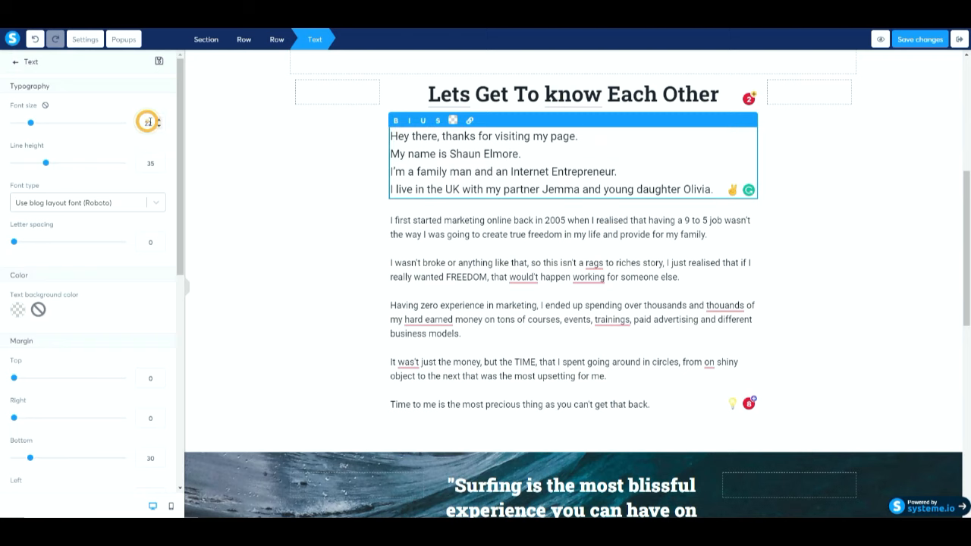
left_click(159, 127)
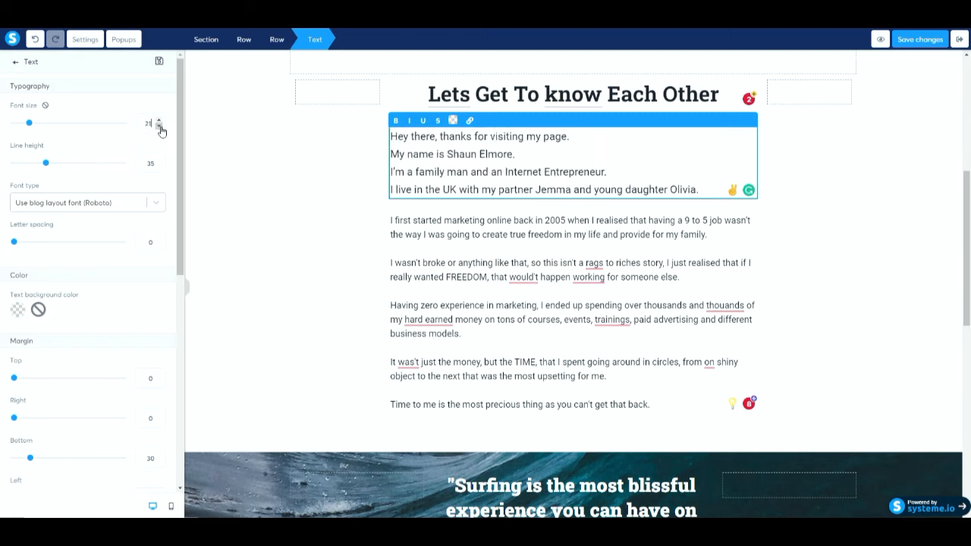
left_click(160, 127)
left_click(377, 247)
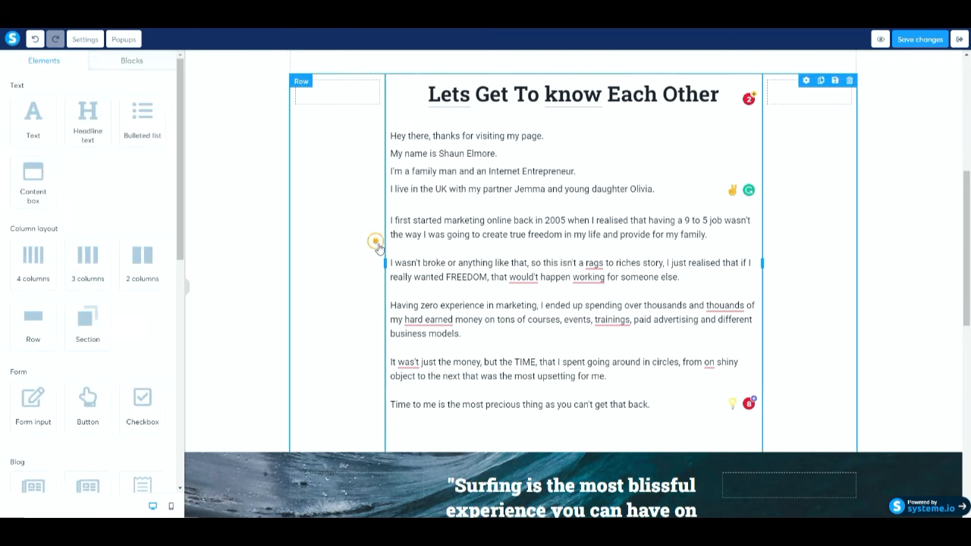
Step: Delete the section with the surfing quote over the wave background
scroll(436, 275, "down", 2)
scroll(475, 288, "down", 1)
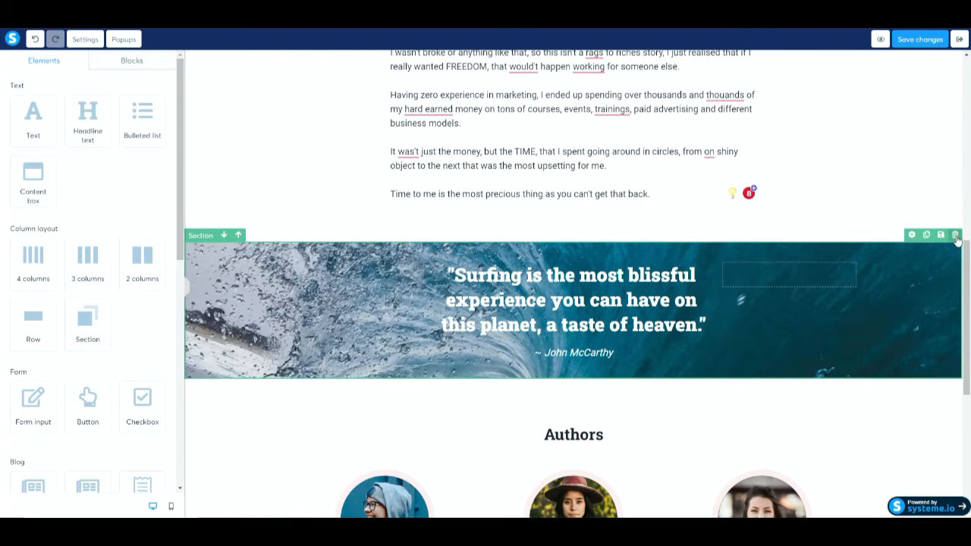
left_click(955, 235)
left_click(533, 72)
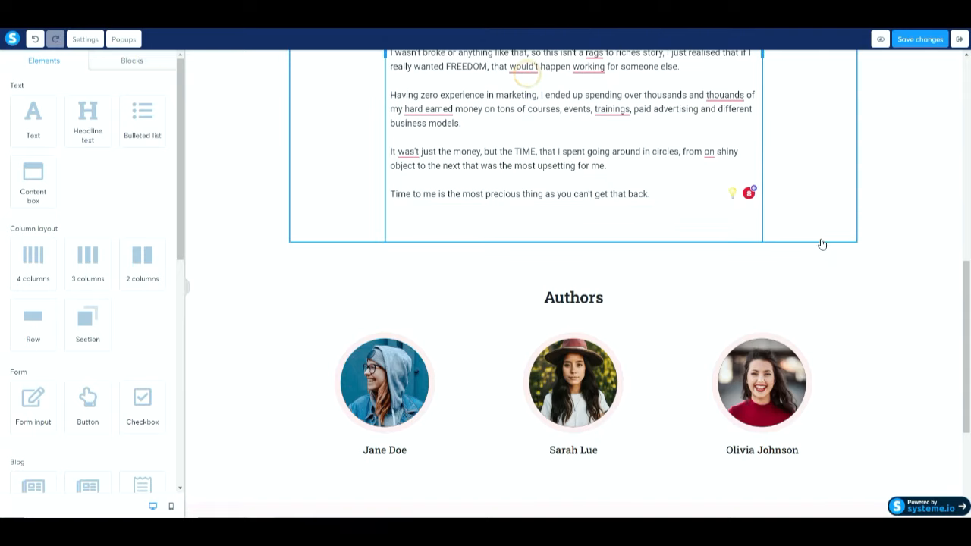
Step: Delete the Authors section with the three author portraits
scroll(826, 246, "down", 3)
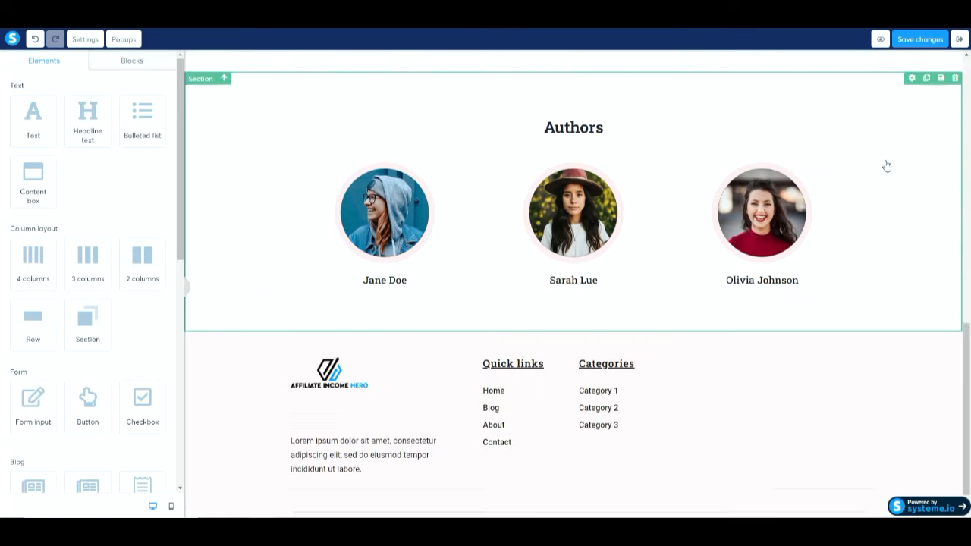
scroll(887, 165, "up", 3)
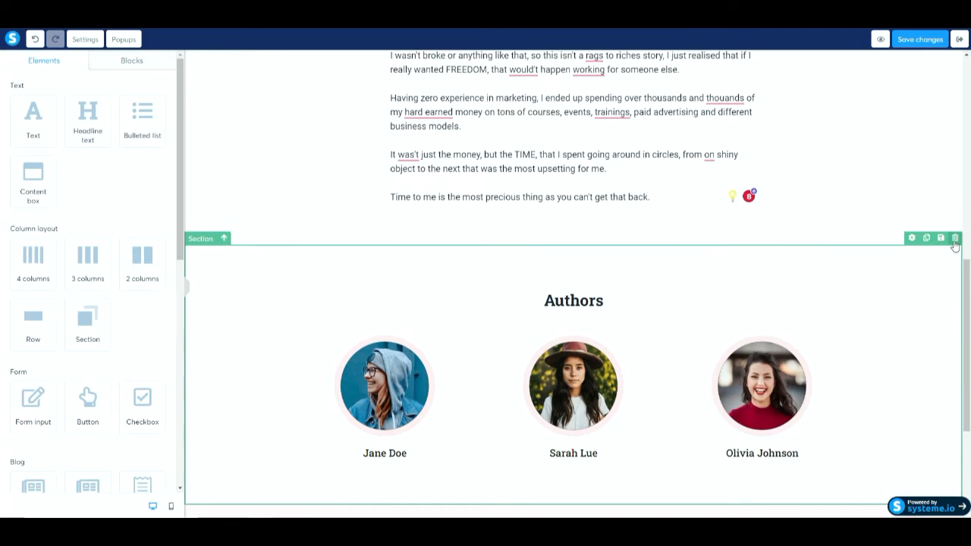
left_click(955, 238)
left_click(534, 72)
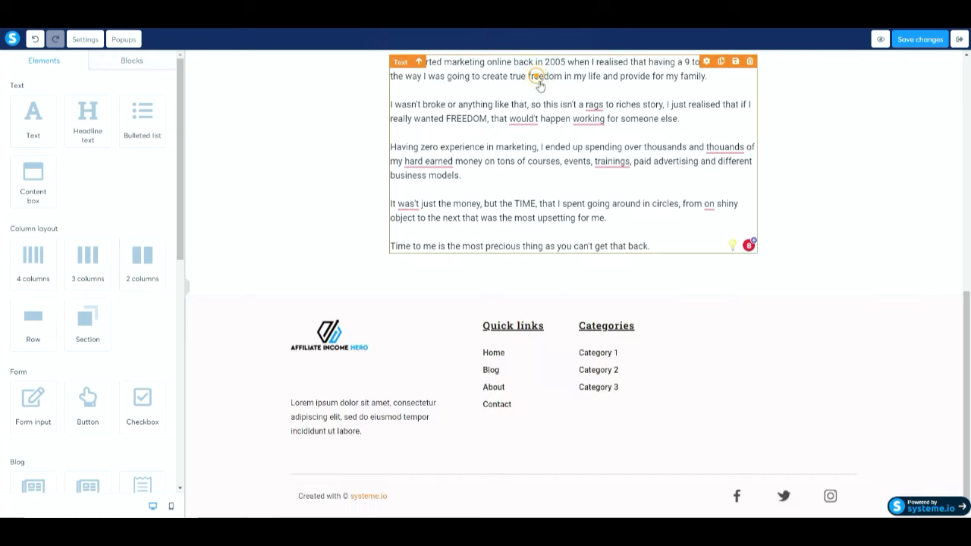
Step: Add an image element between the story text and the footer
scroll(659, 243, "up", 9)
scroll(660, 241, "down", 5)
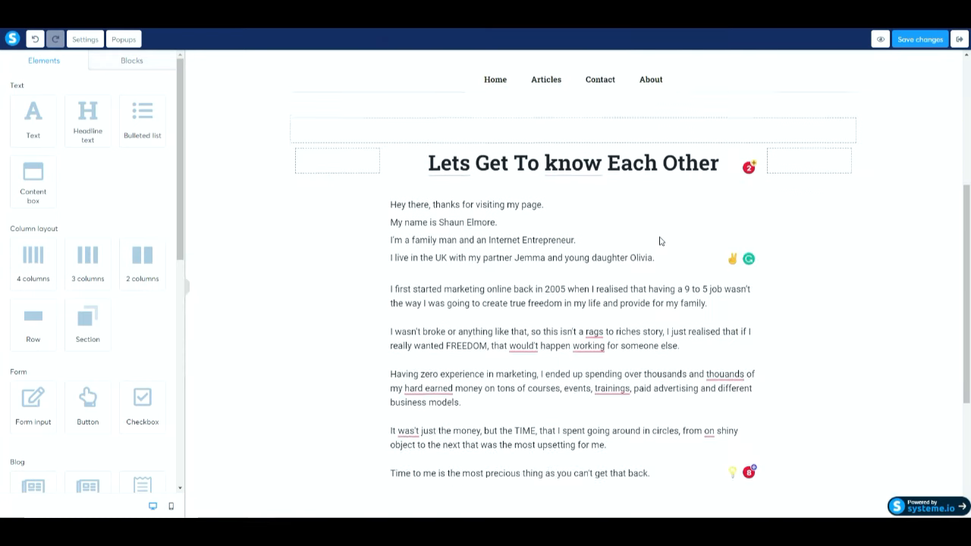
scroll(659, 242, "down", 4)
scroll(96, 240, "down", 1)
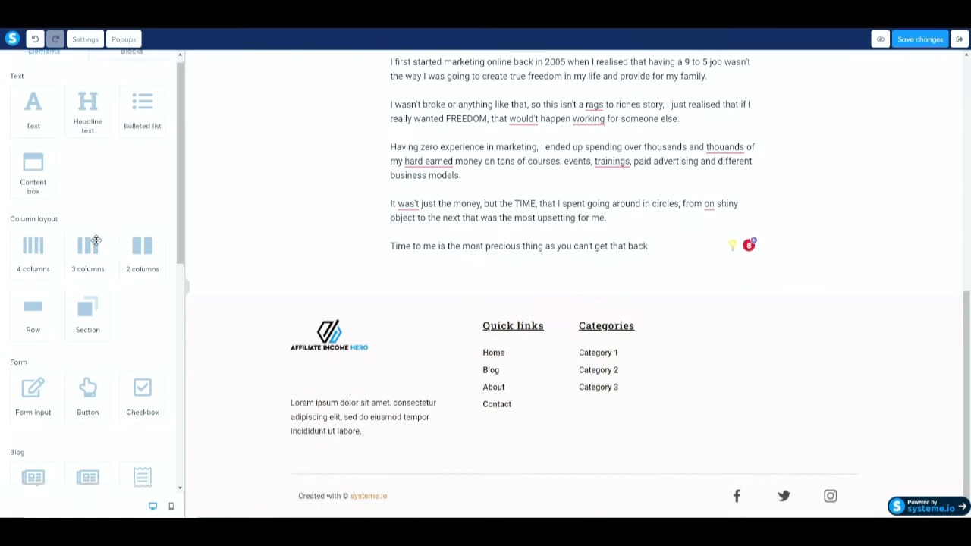
scroll(97, 240, "down", 4)
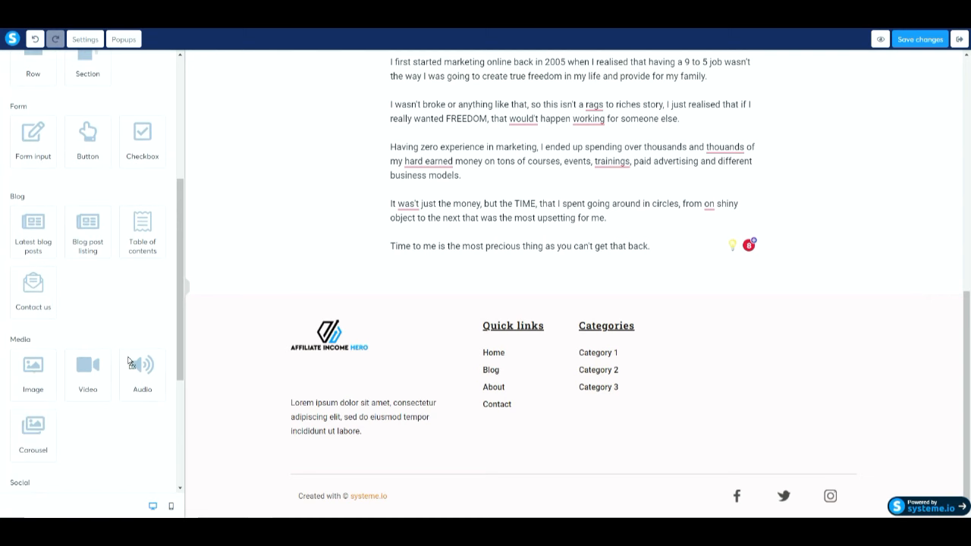
left_click_drag(33, 368, 577, 303)
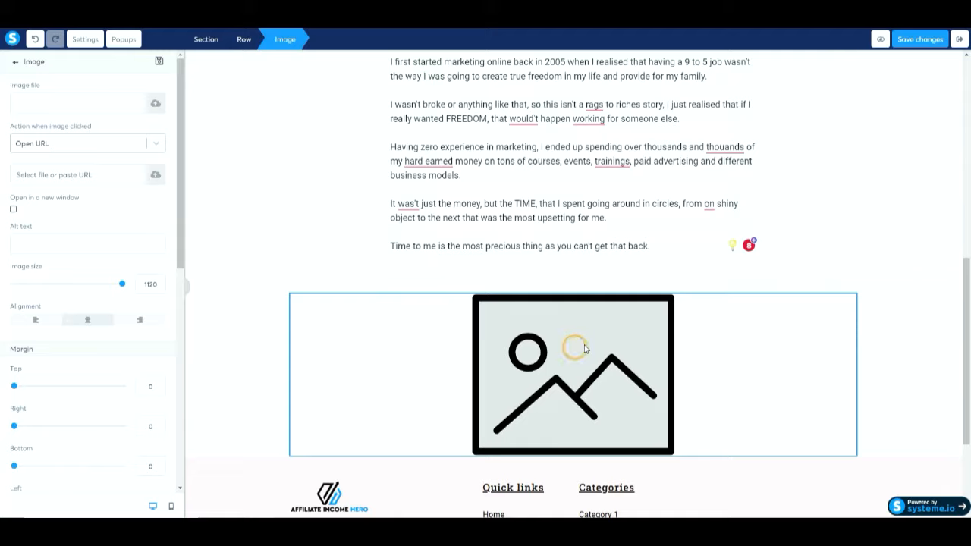
Step: Fill the new image element with the previously uploaded photo pexels-kampus-production-6298316.jpg
left_click(153, 104)
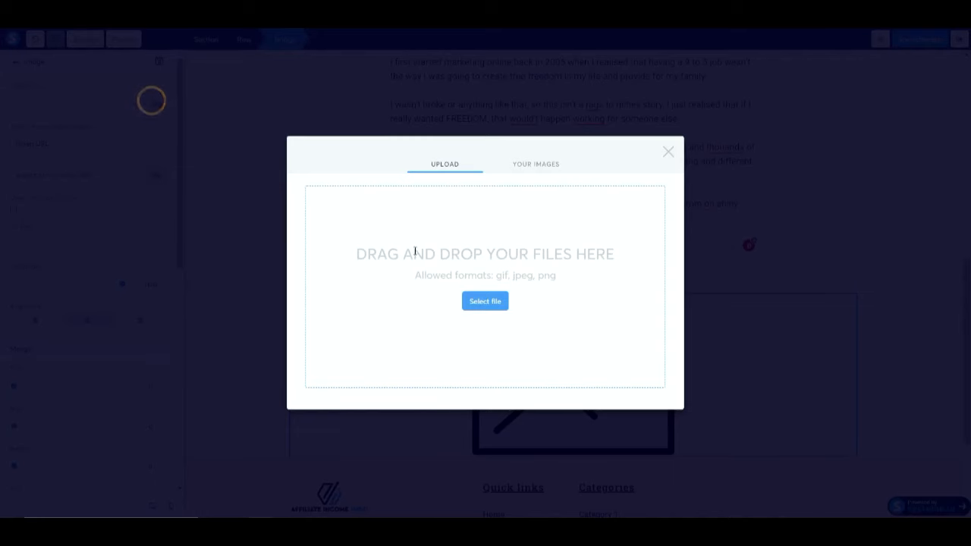
left_click(536, 163)
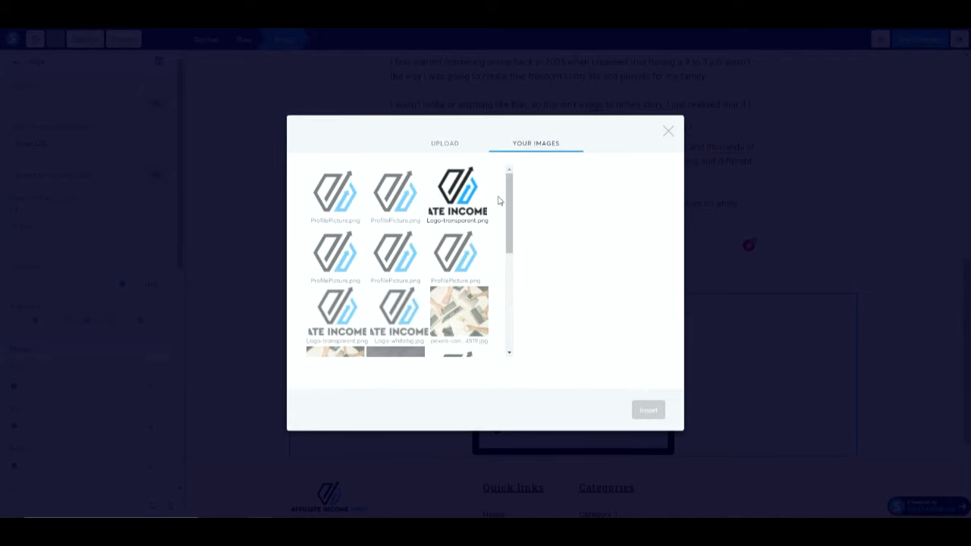
left_click_drag(509, 190, 526, 289)
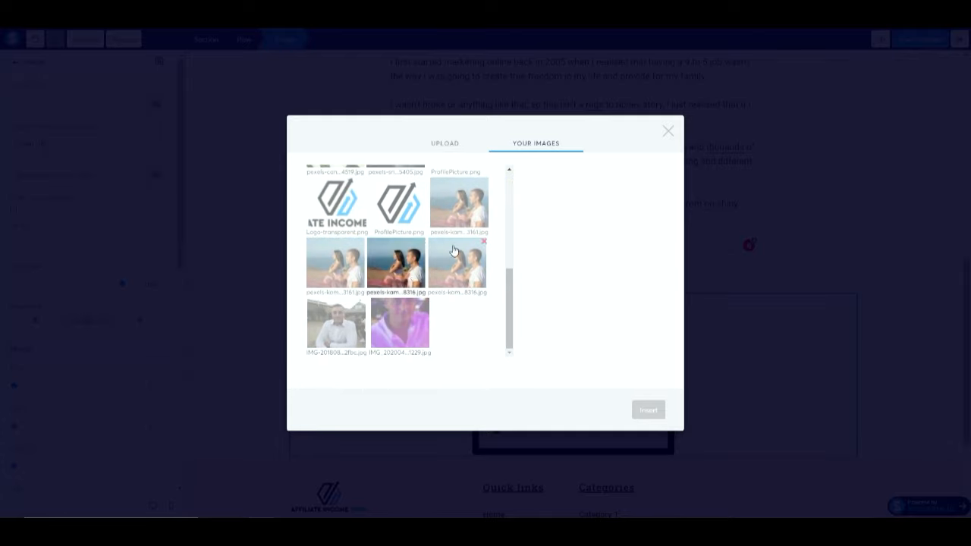
left_click(388, 268)
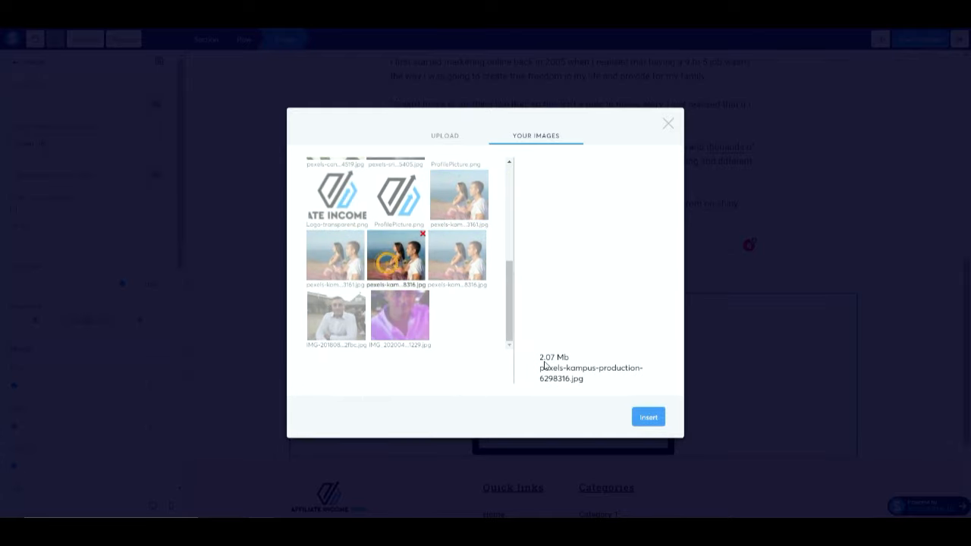
left_click(649, 416)
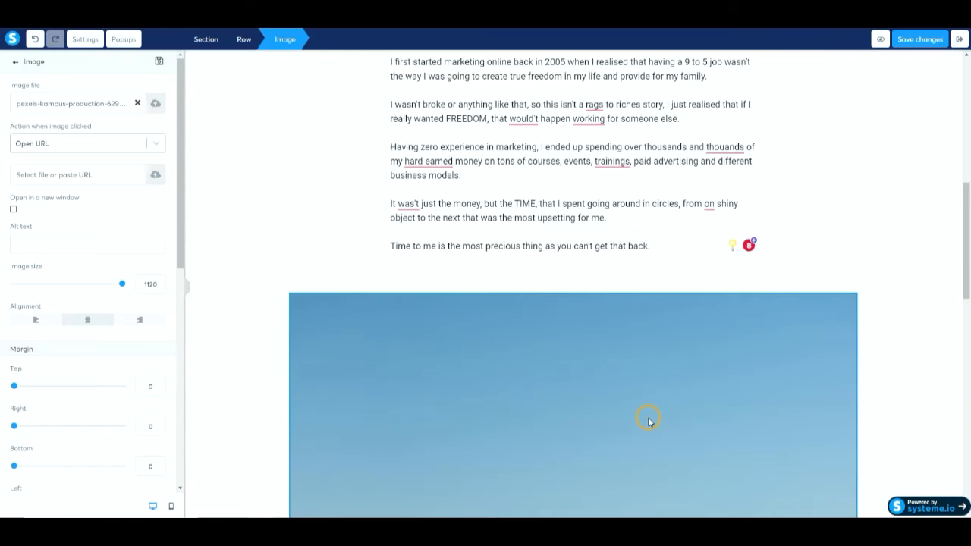
Step: Reduce the size of the inserted couple photo to 523
left_click(910, 250)
scroll(910, 250, "down", 5)
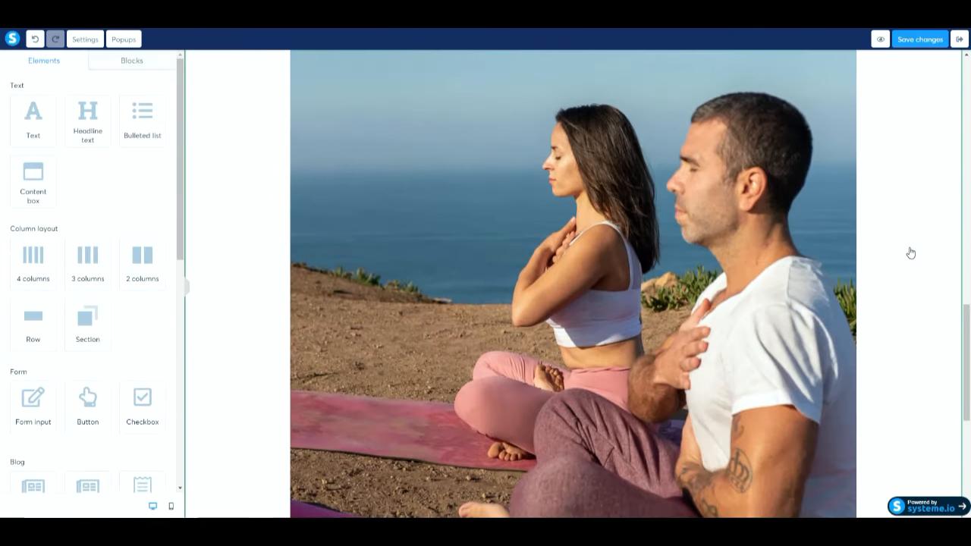
scroll(774, 232, "up", 3)
left_click(366, 211)
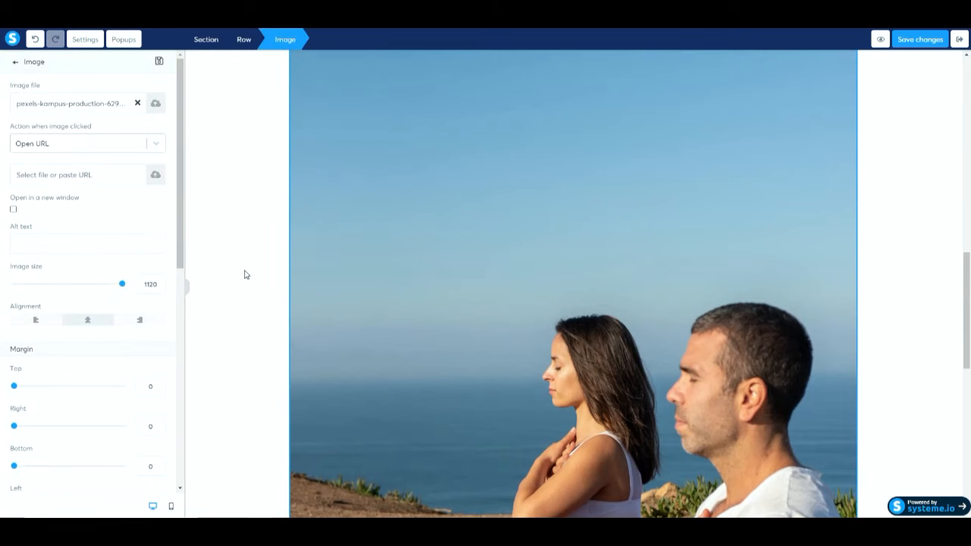
left_click_drag(121, 288, 66, 291)
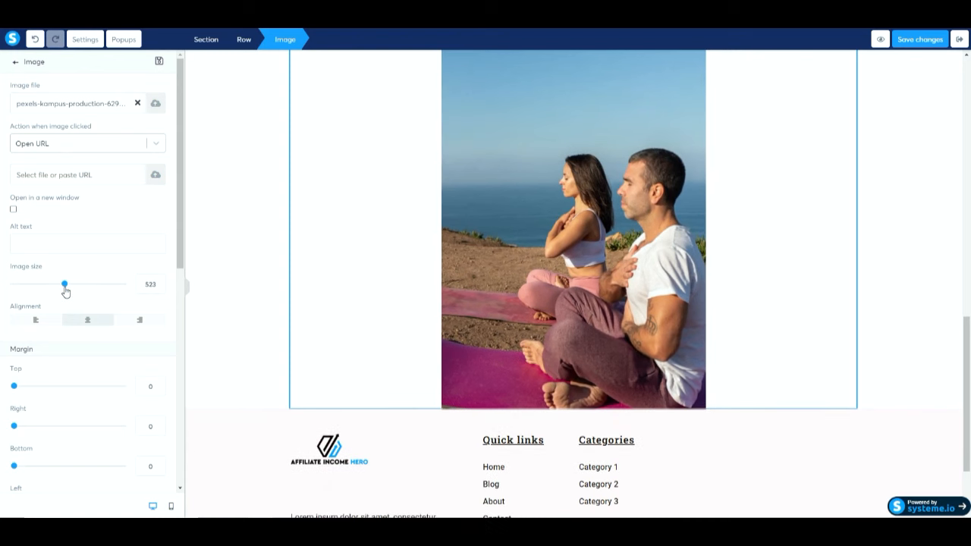
Step: Try left alignment for the couple photo below the story text and return it to centre alignment
left_click(34, 320)
left_click(234, 242)
scroll(234, 242, "up", 7)
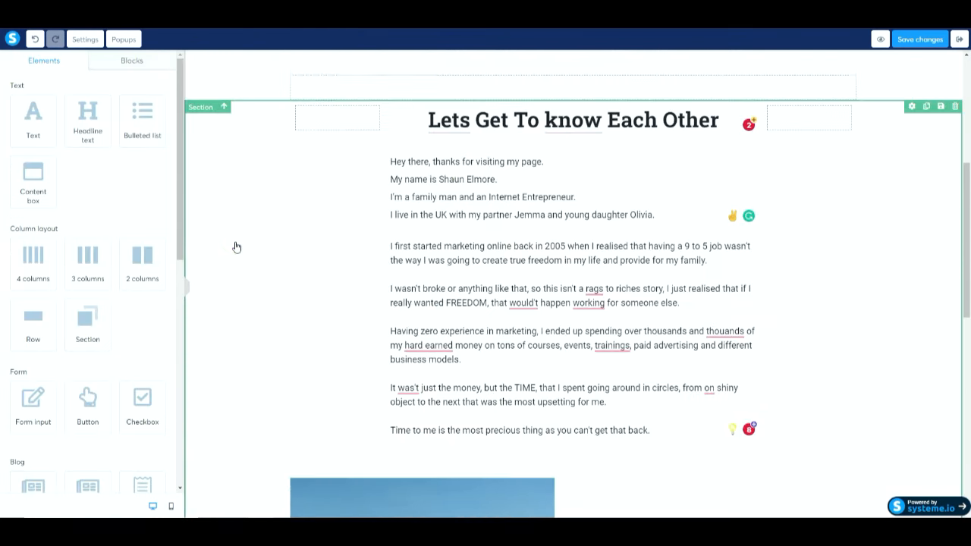
scroll(235, 245, "down", 3)
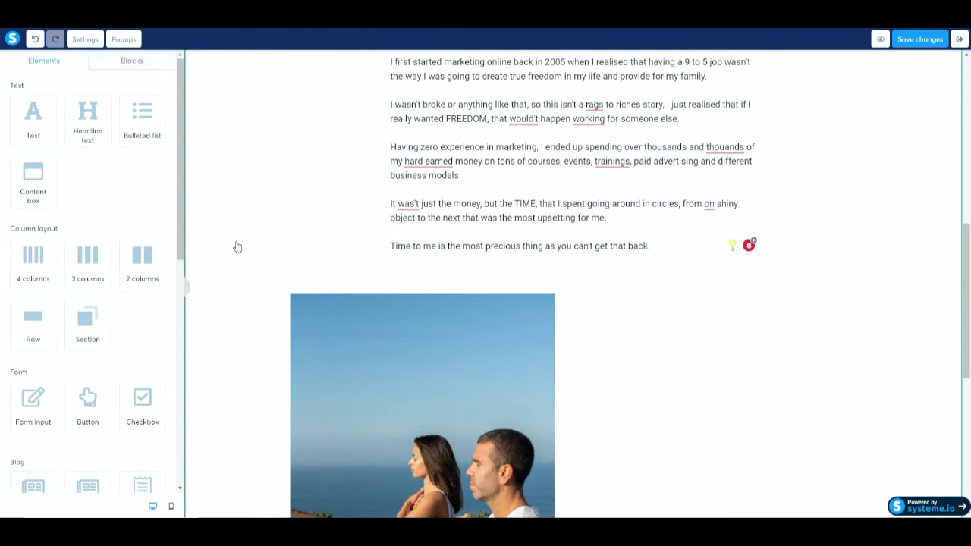
left_click(254, 322)
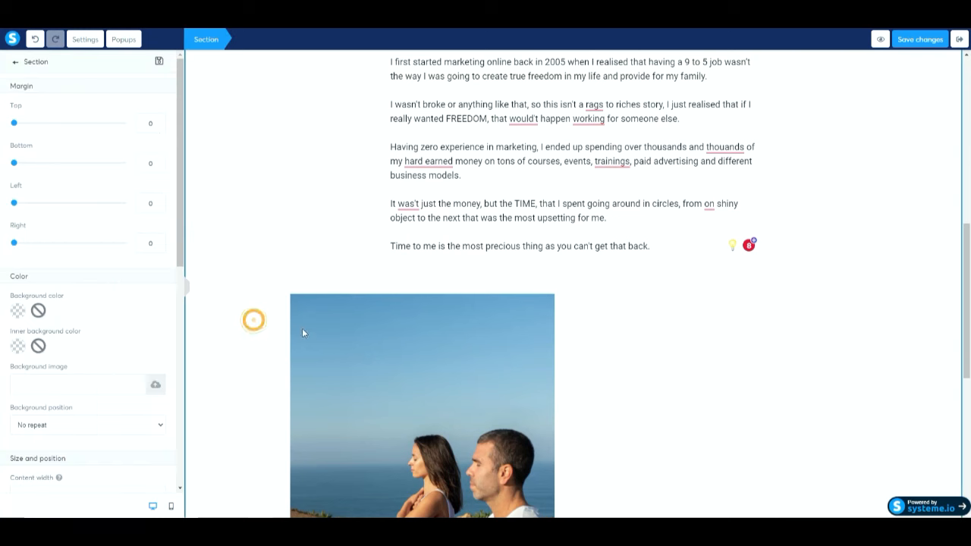
left_click(357, 185)
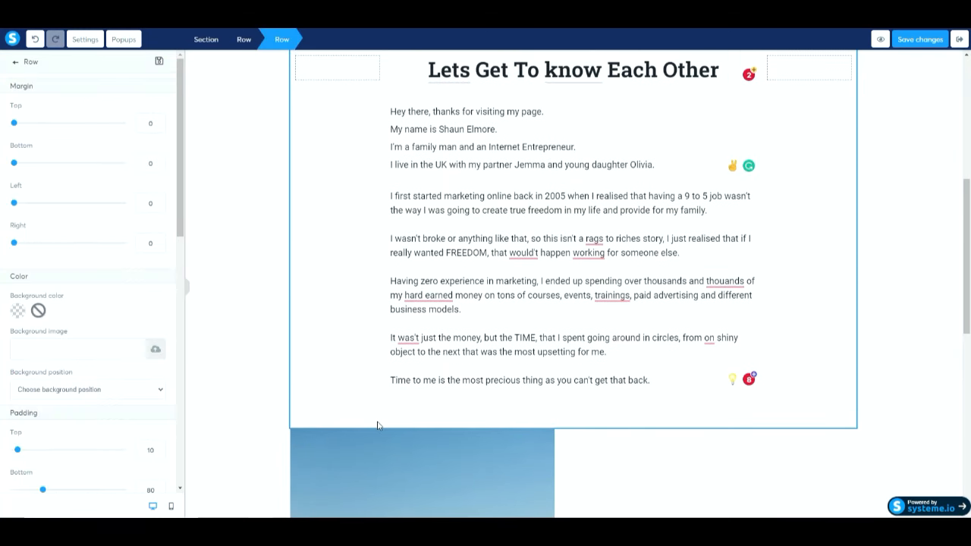
left_click(345, 471)
scroll(154, 281, "down", 2)
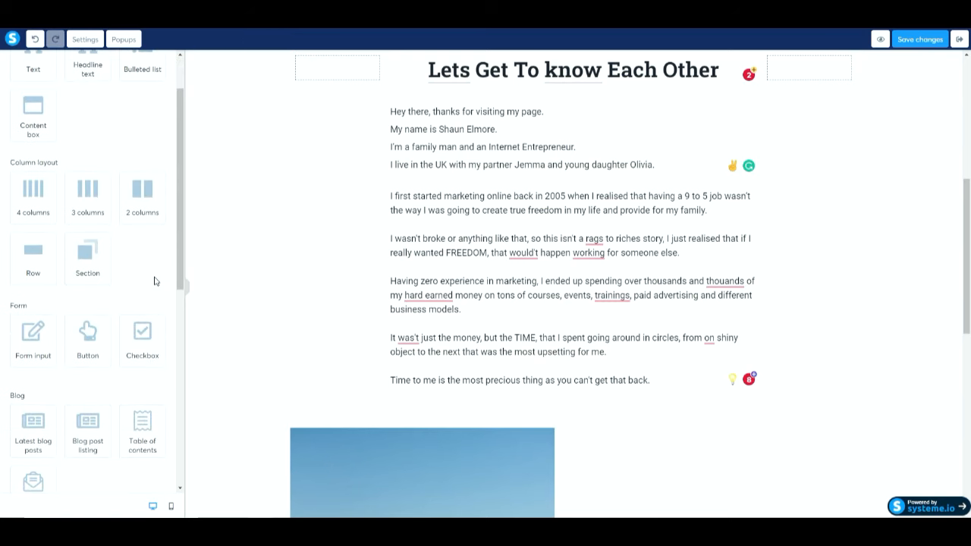
left_click(311, 437)
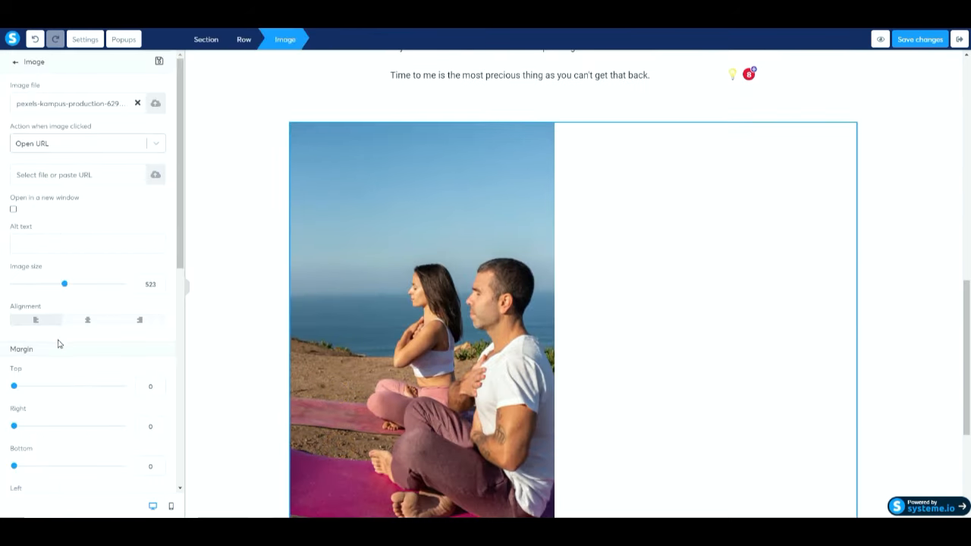
left_click(88, 321)
left_click(218, 212)
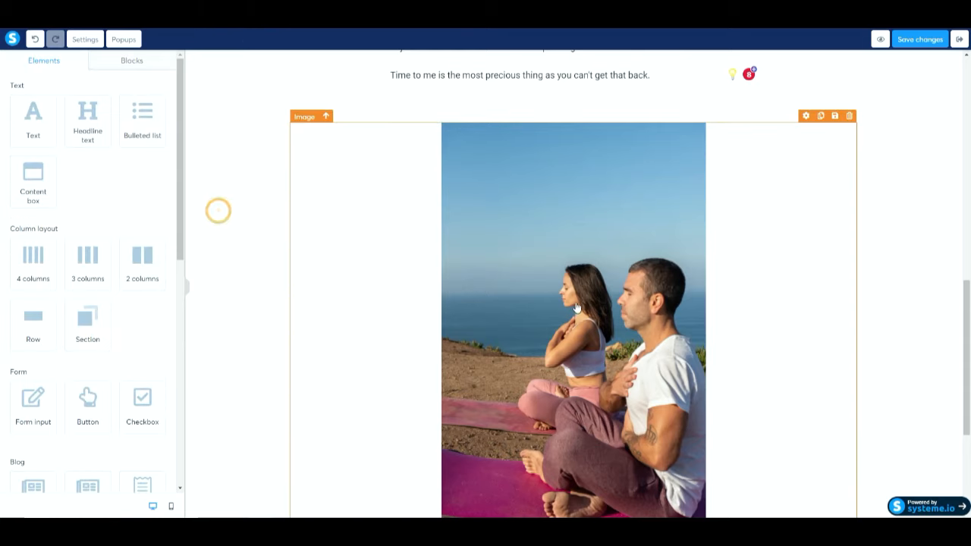
Step: Preview the edited About page
scroll(576, 308, "up", 10)
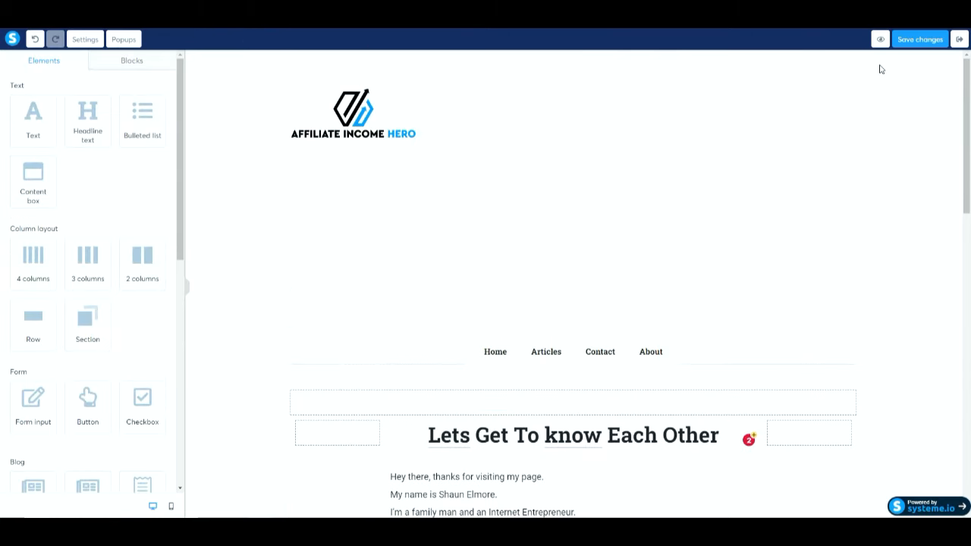
left_click(880, 40)
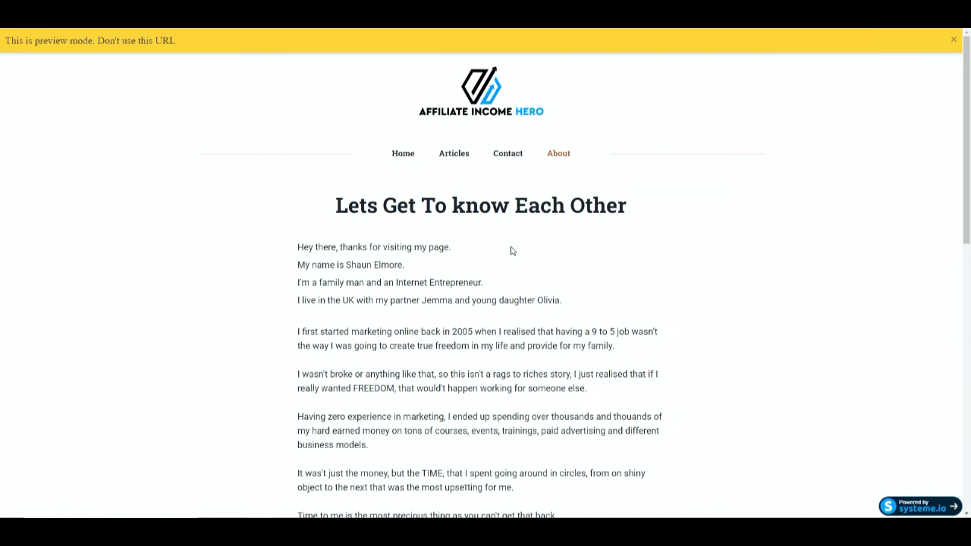
Step: Examine the previewed About page from the story text through the couple photo to the footer
scroll(516, 254, "down", 1)
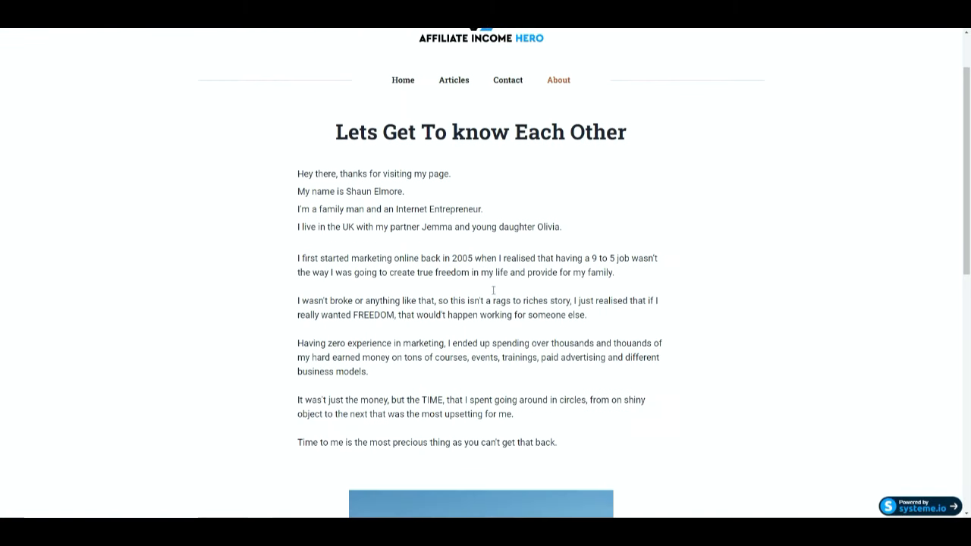
scroll(561, 317, "down", 1)
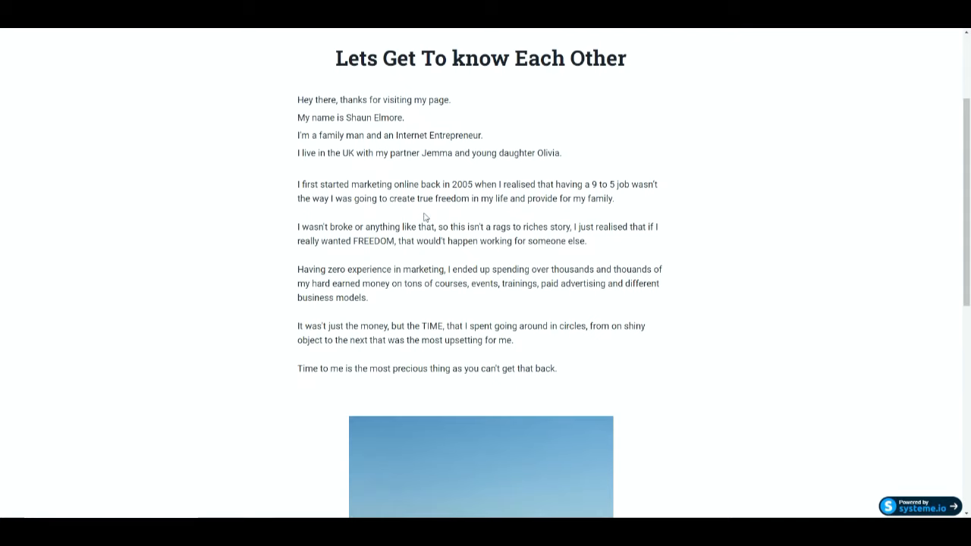
scroll(594, 261, "down", 4)
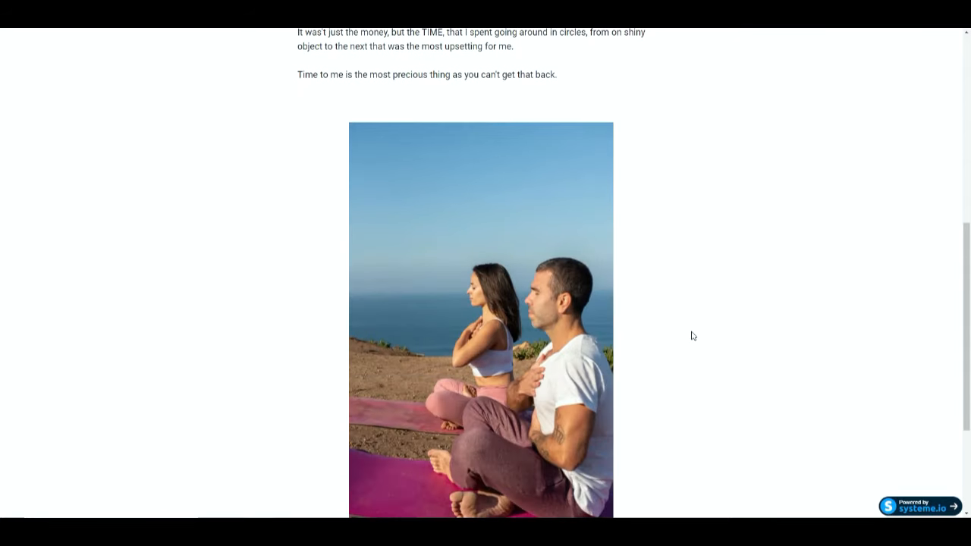
scroll(687, 354, "up", 4)
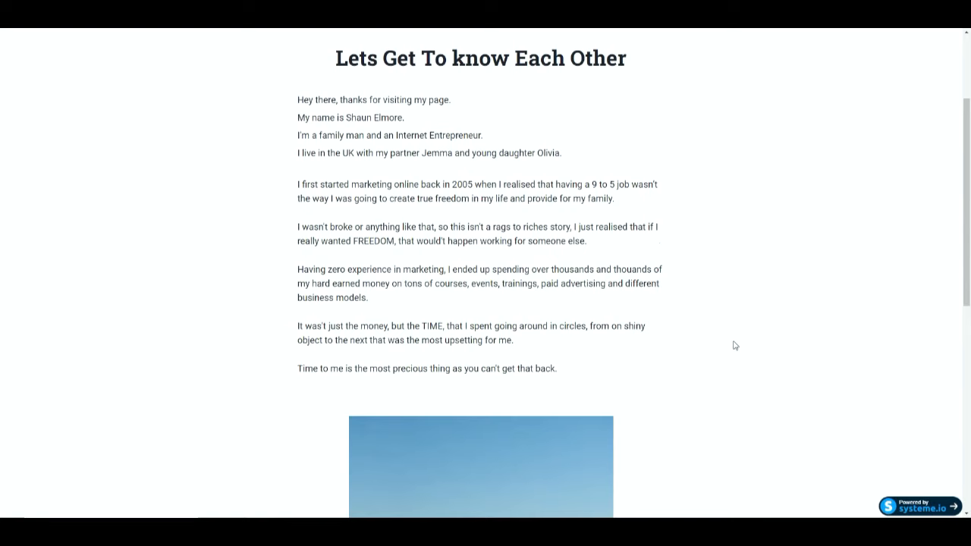
scroll(734, 346, "down", 7)
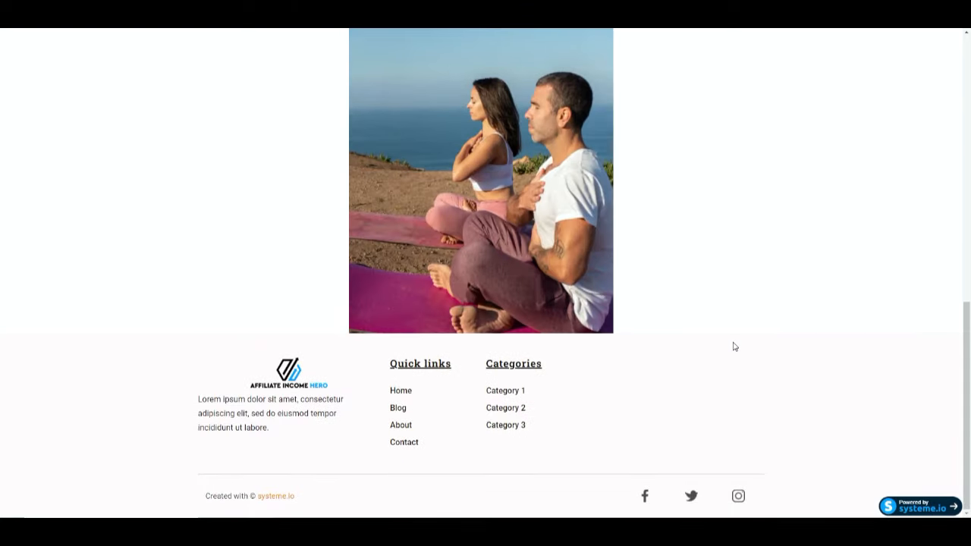
scroll(735, 346, "up", 8)
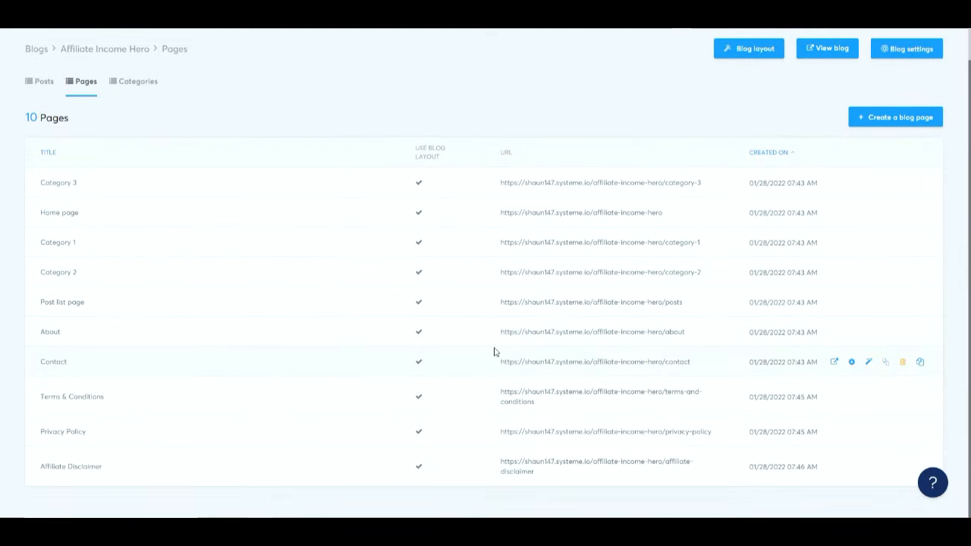
Step: Open the blog's Contact page for editing and look over its contact form and footer
left_click(864, 364)
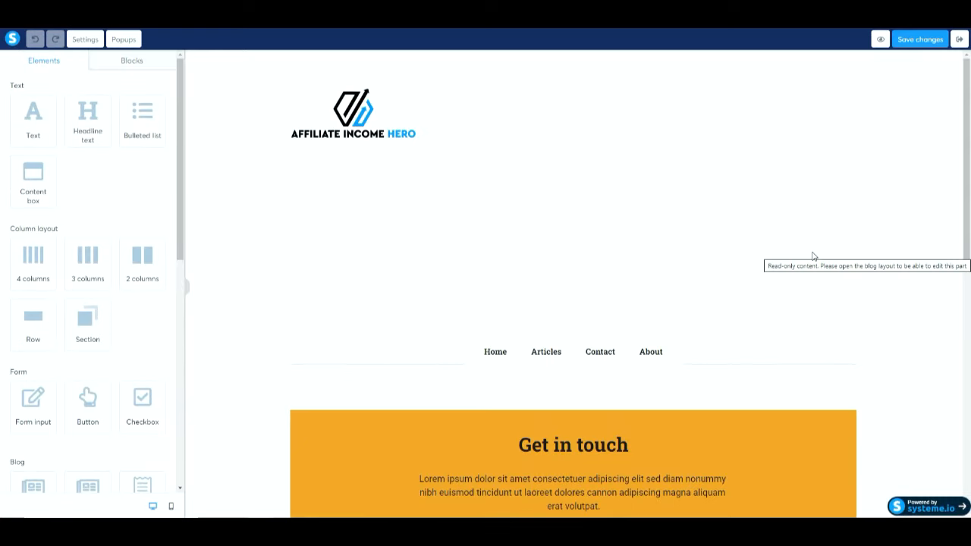
scroll(814, 256, "down", 10)
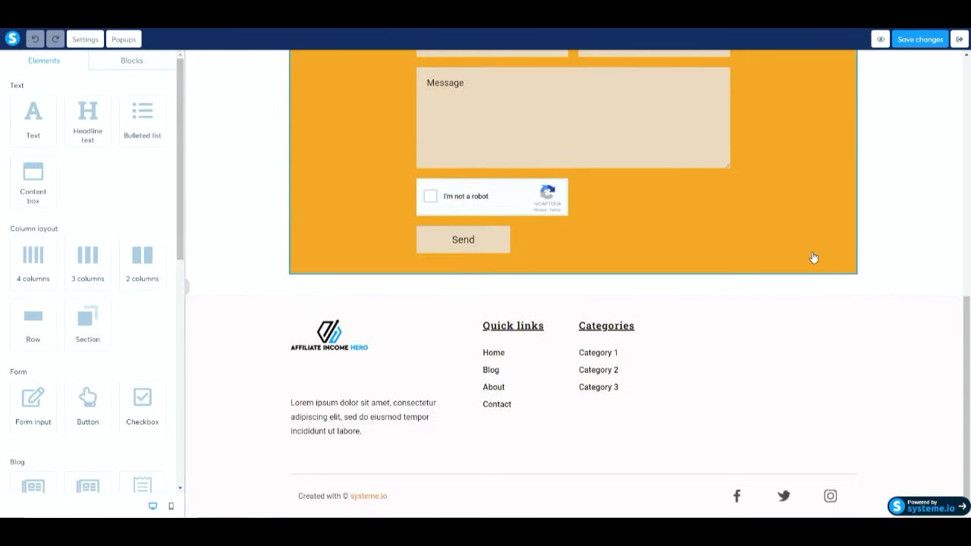
scroll(813, 258, "up", 5)
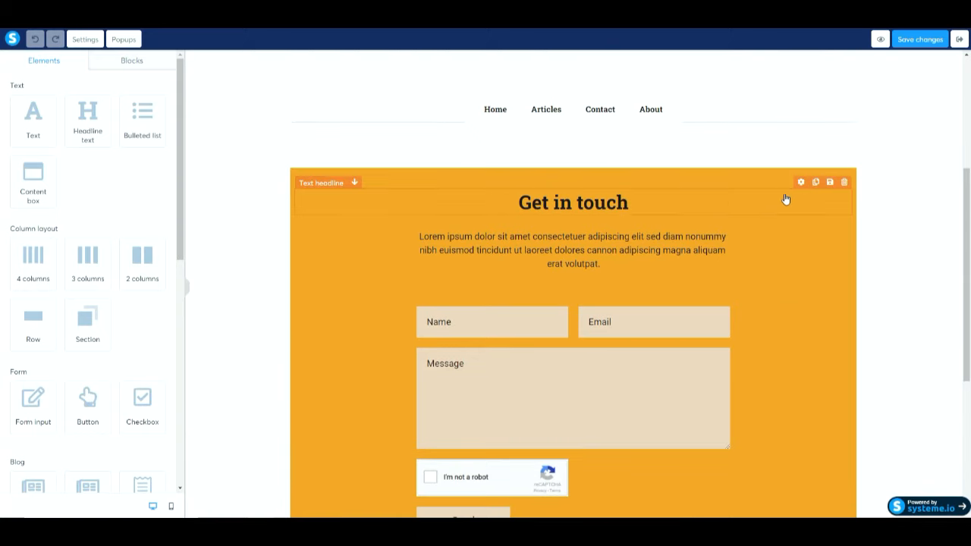
Step: Replace the contact form's "Get in touch" headline with "Can't Wait To Hear From You !"
left_click(622, 203)
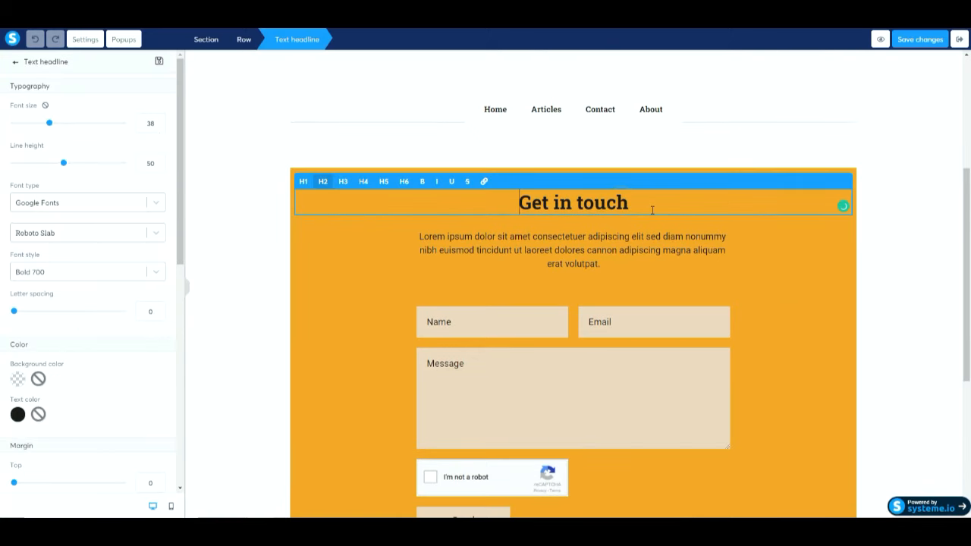
left_click(626, 258)
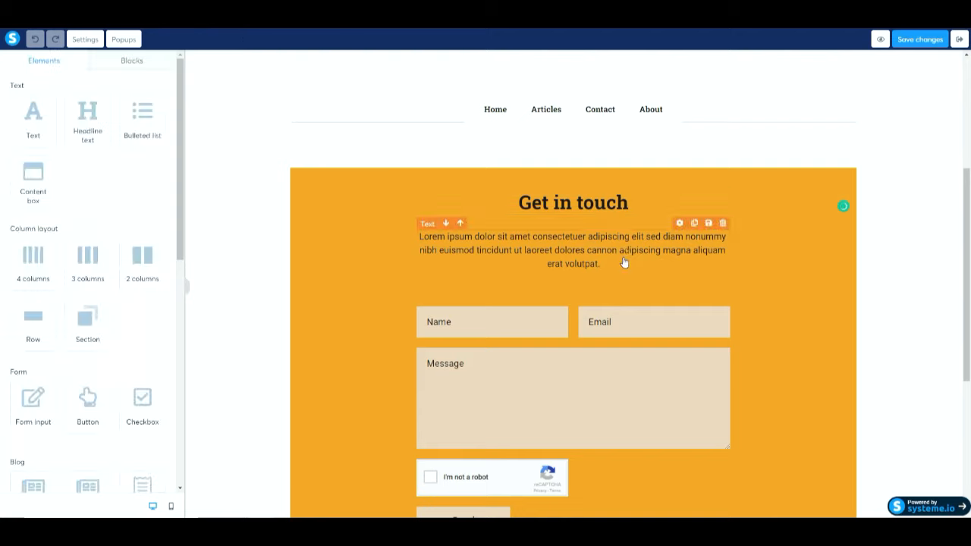
left_click(625, 203)
left_click_drag(630, 205, 513, 202)
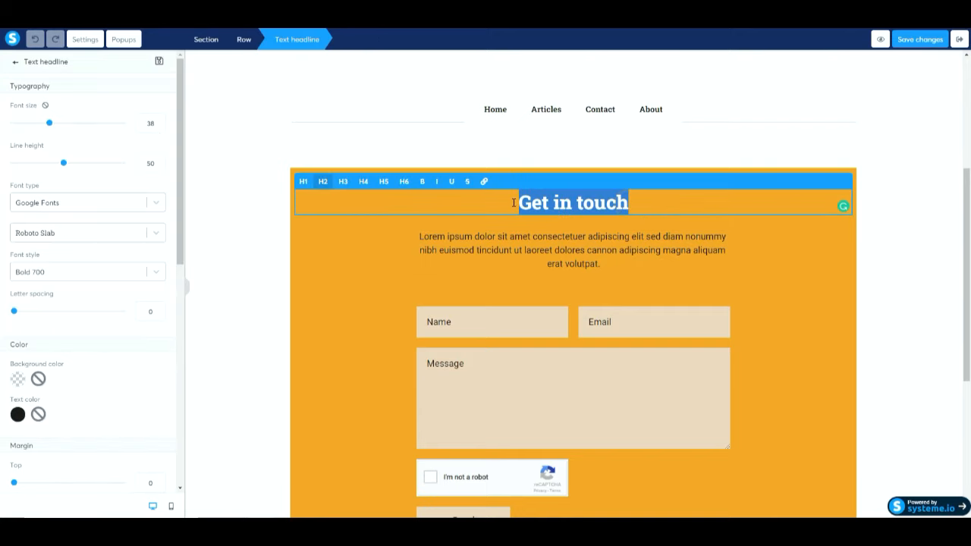
type("Can")
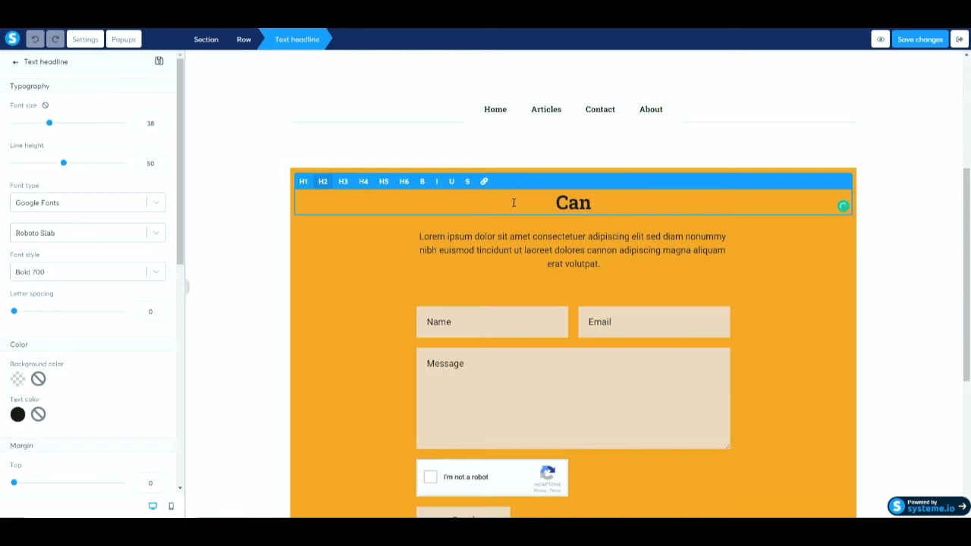
type("'t Wait To ")
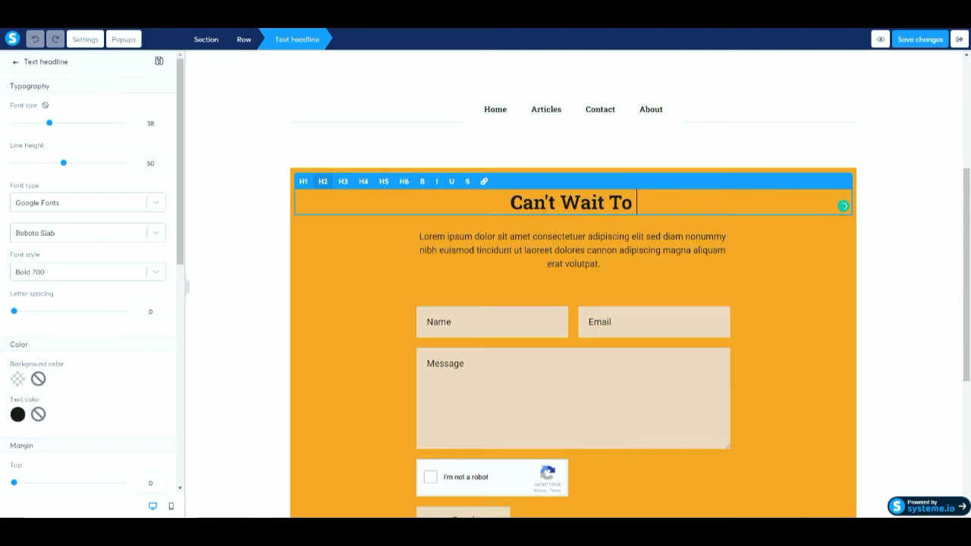
type("H")
key("BackSpace")
type("ear")
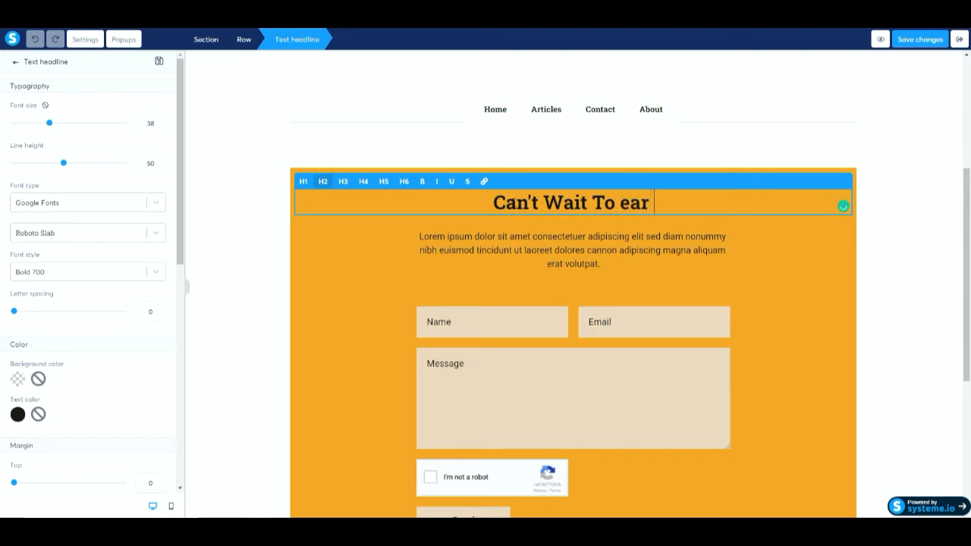
key("BackSpace")
key("BackSpace")
key("BackSpace")
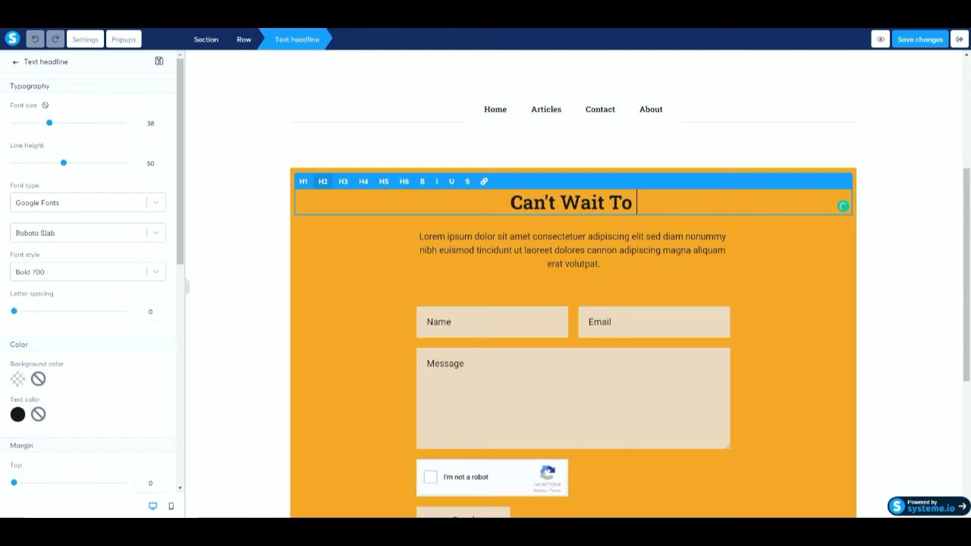
type("Hear Frpm")
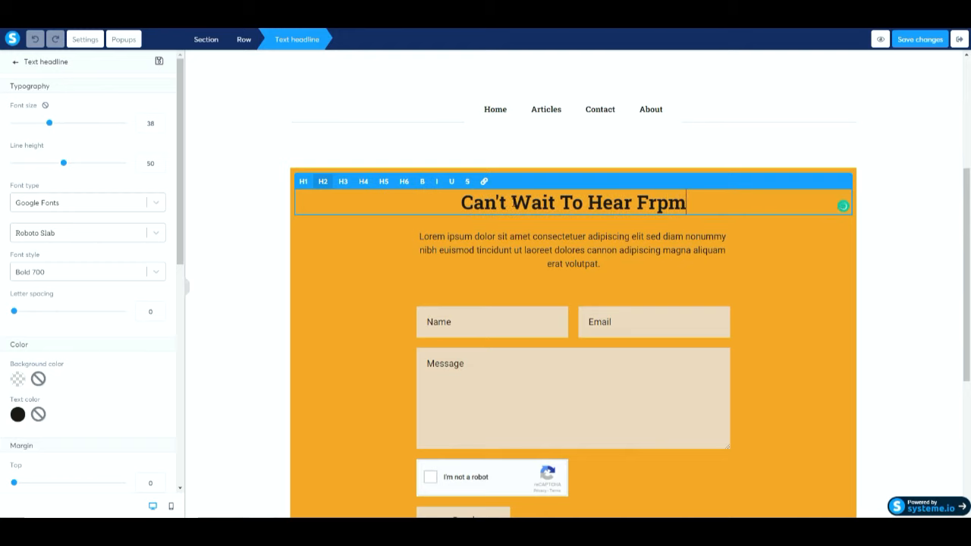
key("BackSpace")
key("BackSpace")
key("BackSpace")
type("rom YOur")
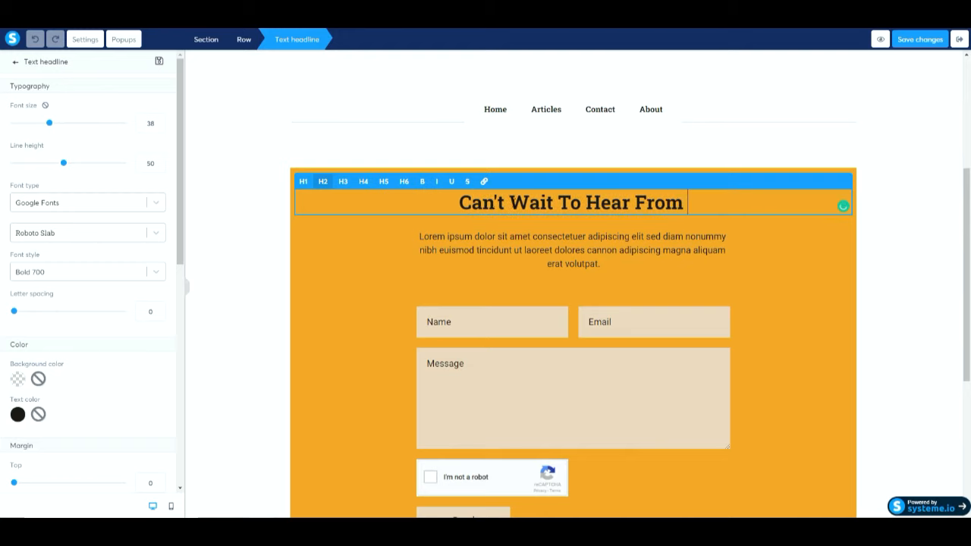
key("BackSpace")
key("BackSpace")
key("BackSpace")
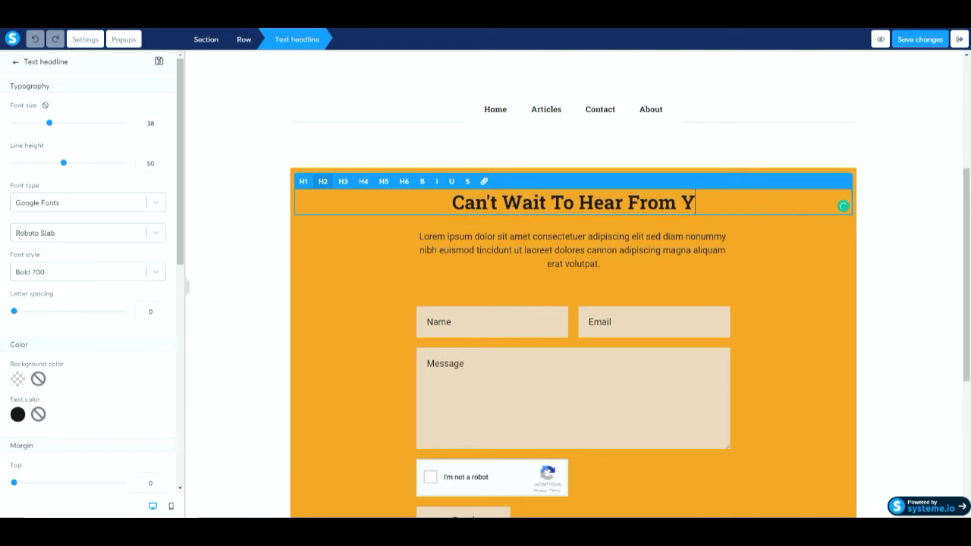
type("ou")
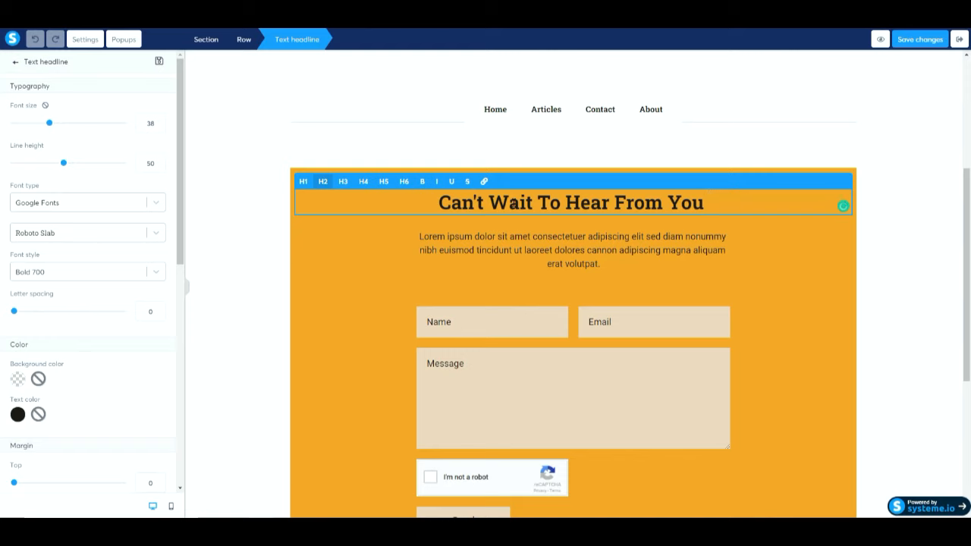
type(" !")
Step: Replace the placeholder paragraph under the headline with "ANy Questions or Comment Please Get In Touch, I will Get Back To You Within 24 Hours."
left_click(592, 254)
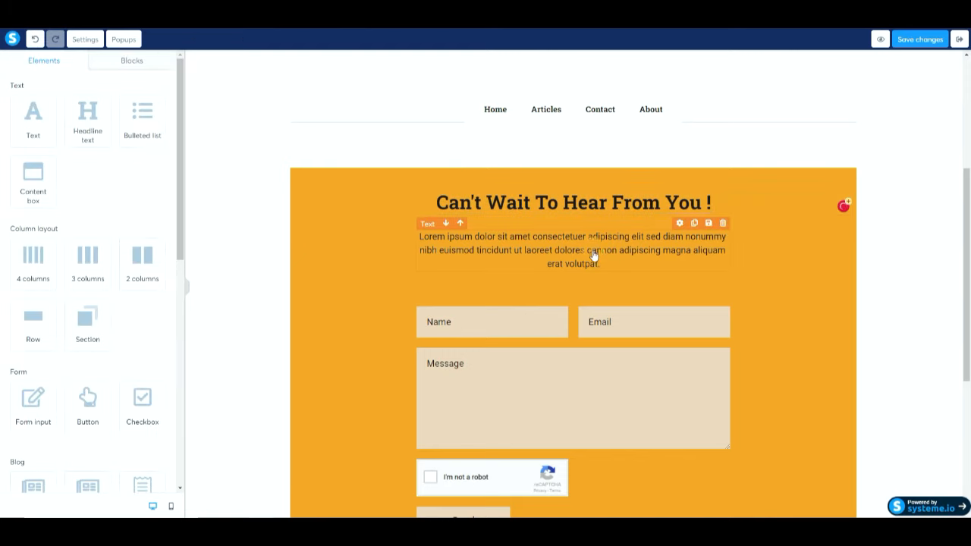
left_click(605, 265)
left_click_drag(610, 264, 402, 243)
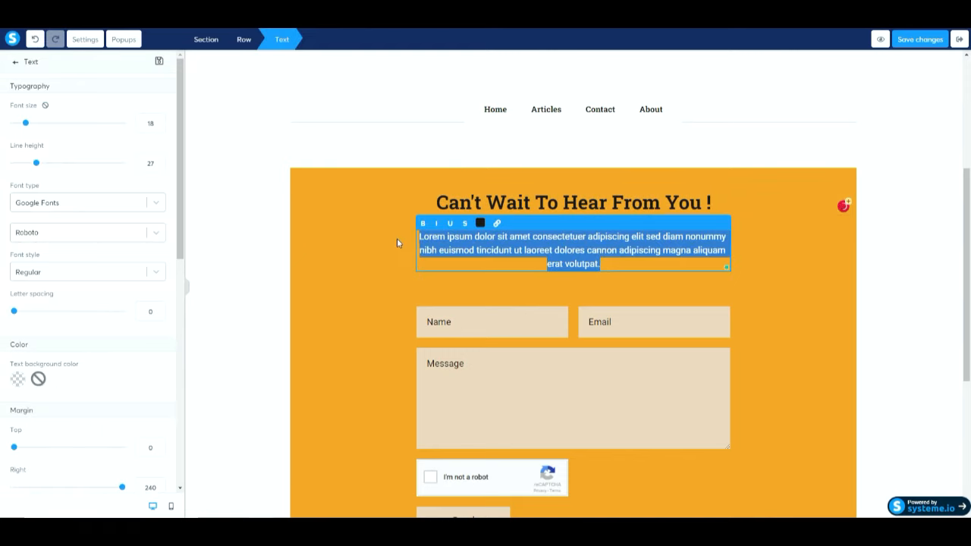
type("ANy Que")
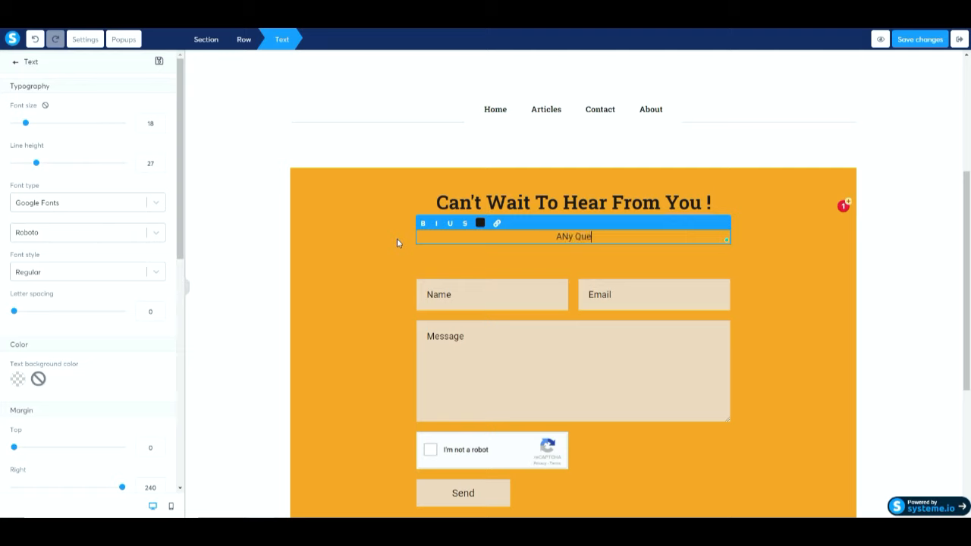
type("stions or Cmment")
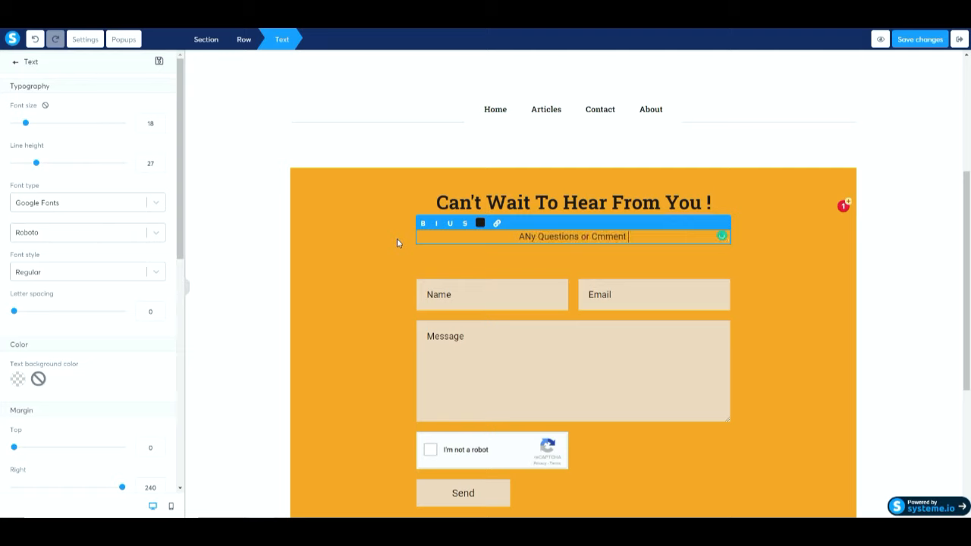
key("BackSpace")
key("BackSpace")
key("BackSpace")
key("BackSpace")
key("BackSpace")
key("BackSpace")
type("omment Please ")
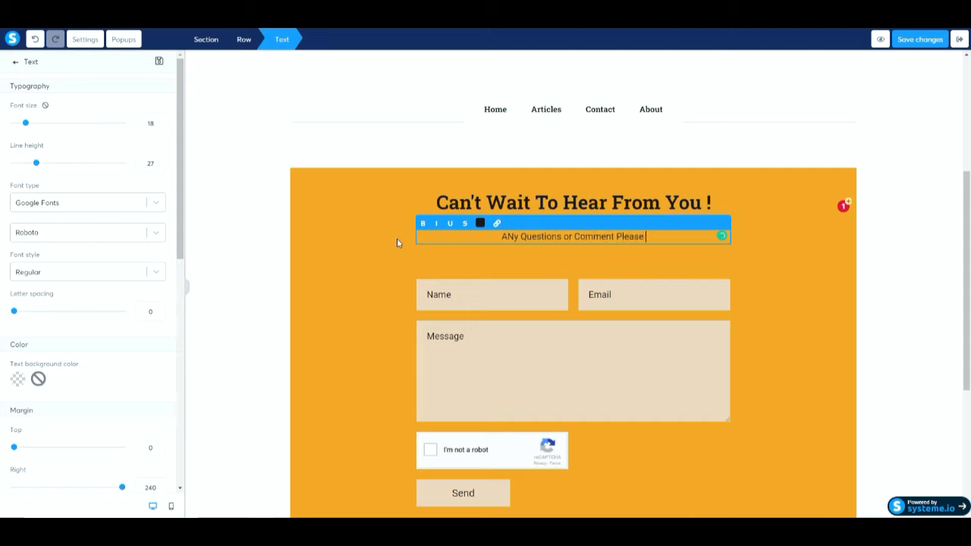
type("Get ")
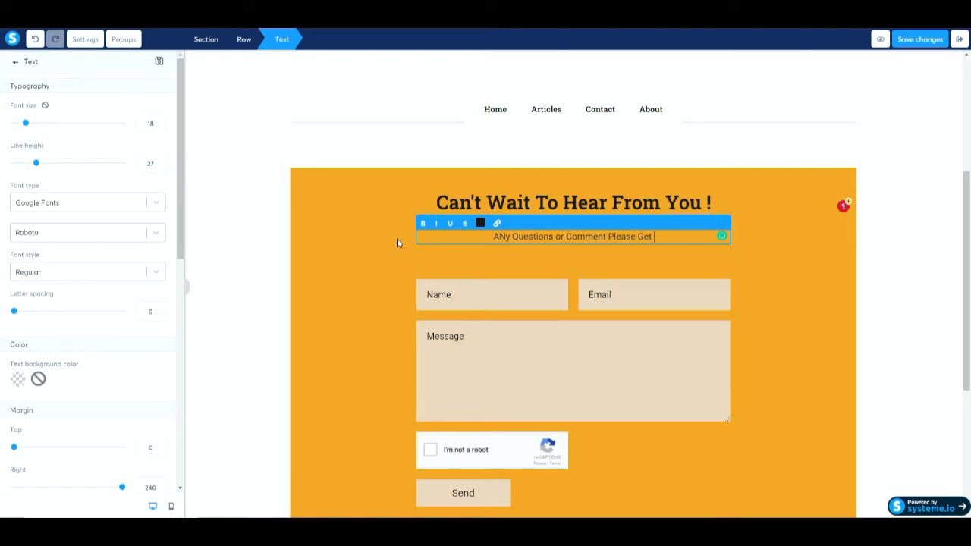
type("In Touch")
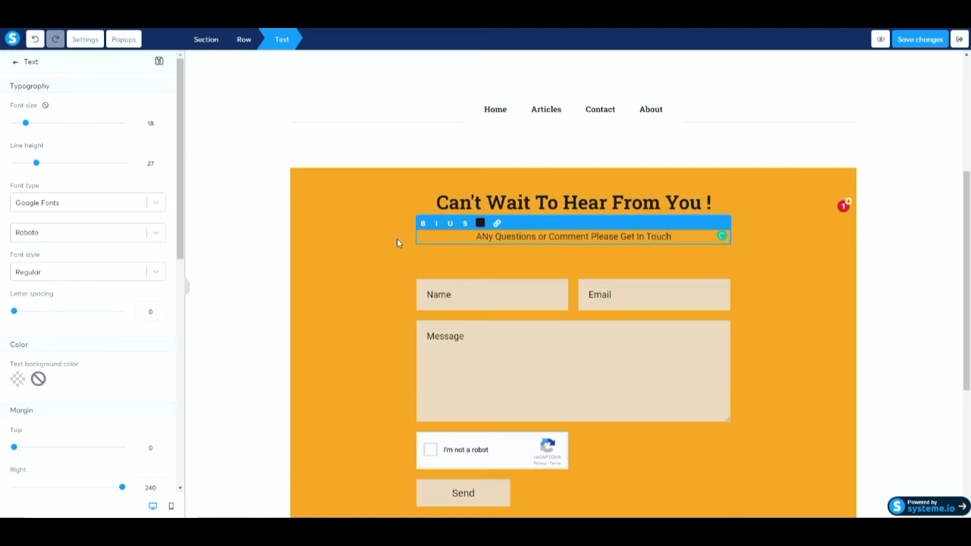
type(", ")
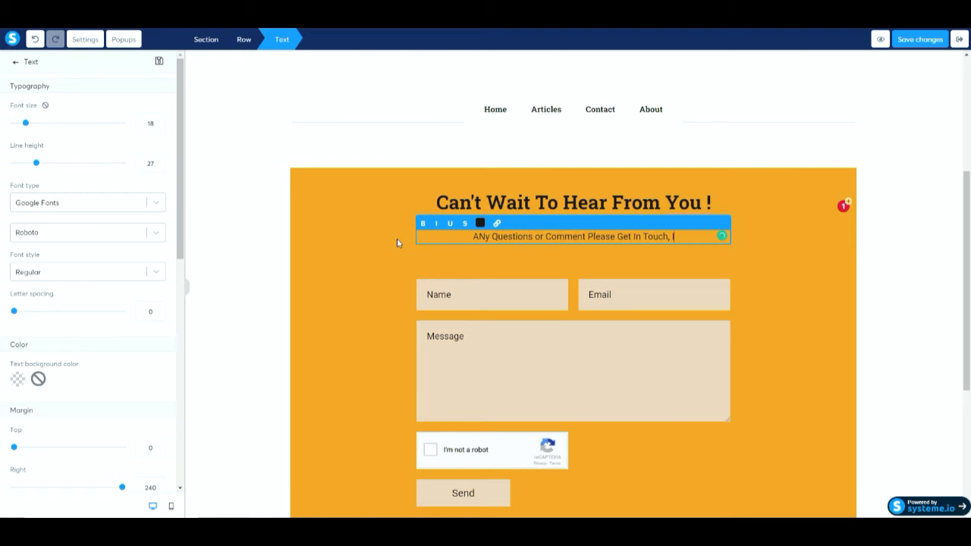
type("I will get")
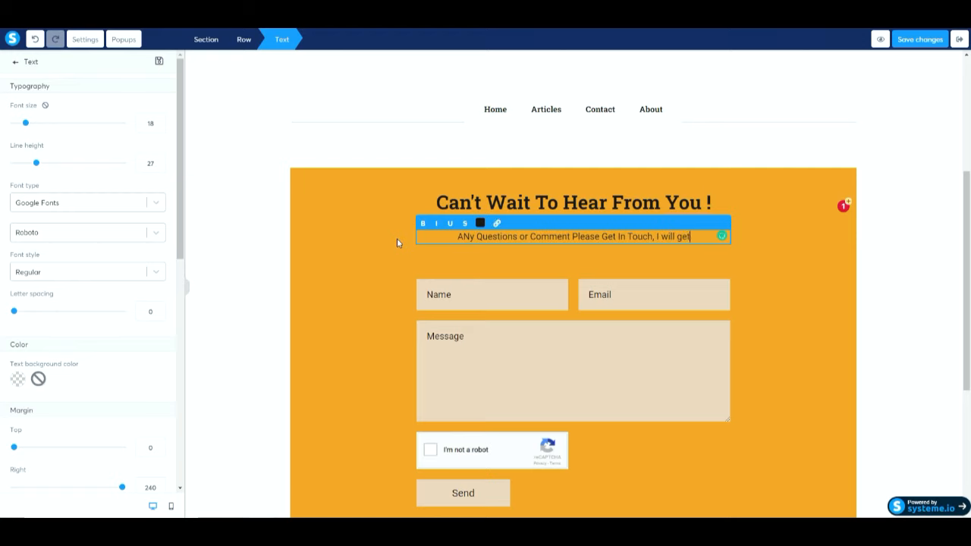
key("BackSpace")
key("BackSpace")
key("BackSpace")
type("Get Ba")
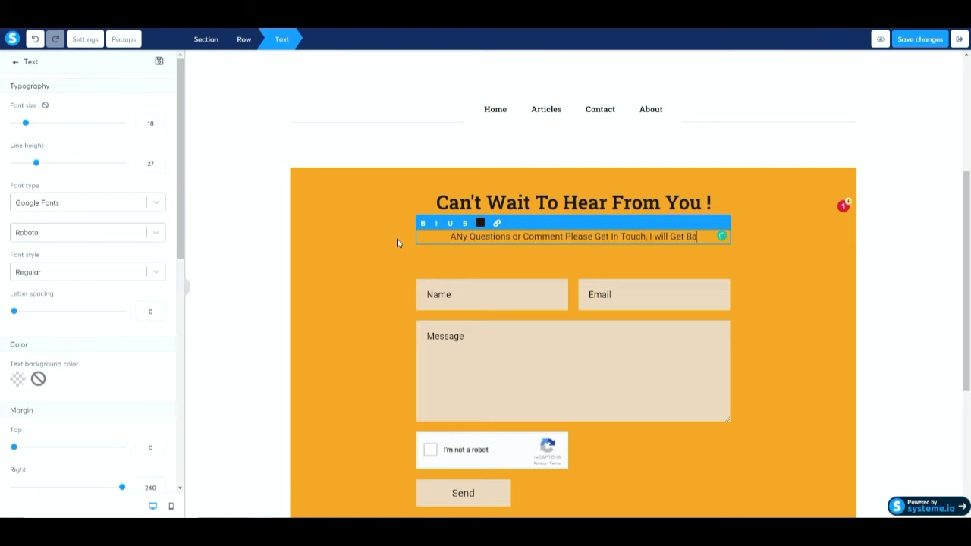
type("ck To you")
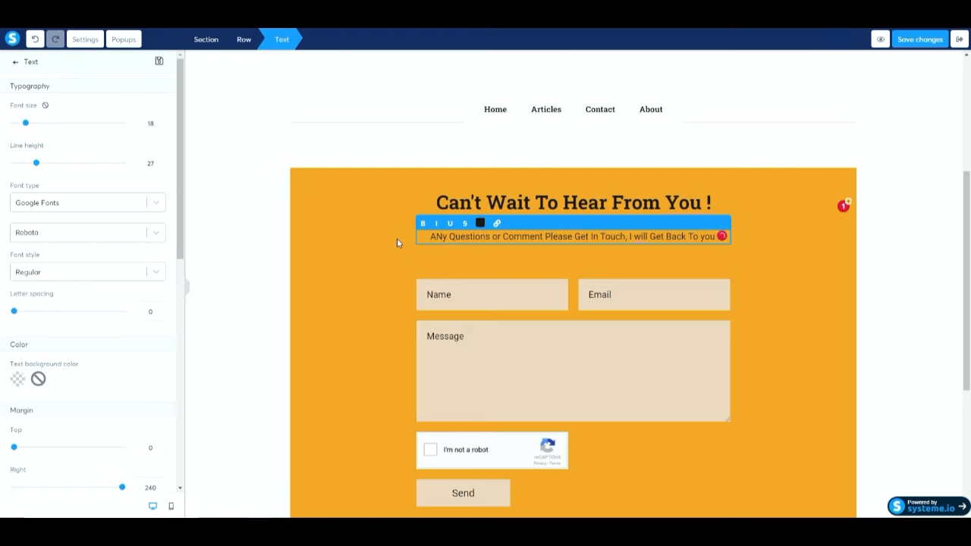
key("BackSpace")
key("BackSpace")
key("BackSpace")
type("You")
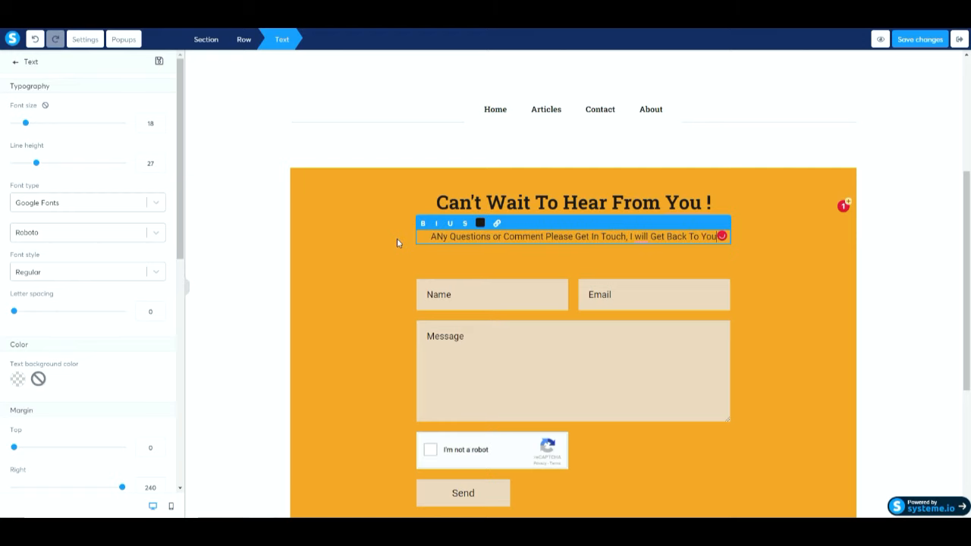
type(" Within")
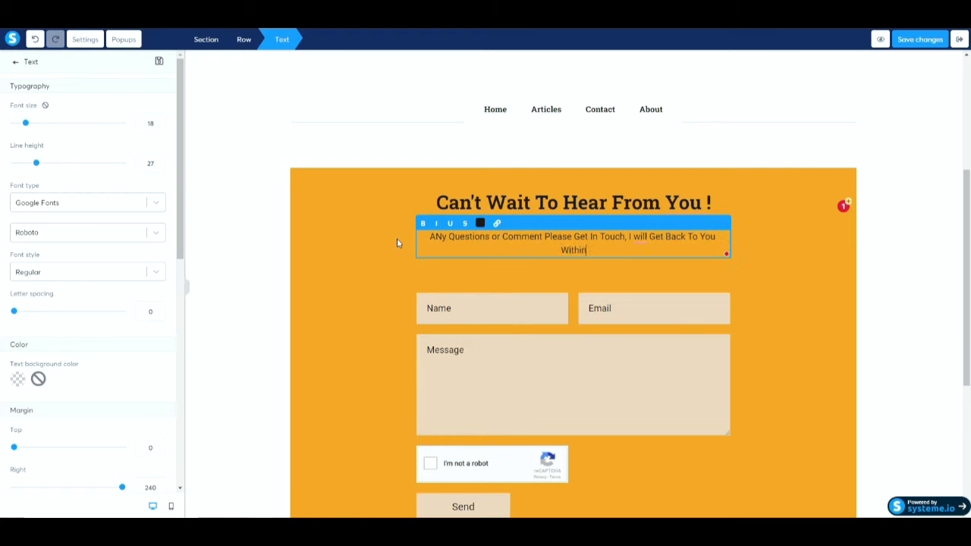
type(" 24 Hours.")
Step: Correct the contact paragraph's wording so it reads "Any Questions or comments Please Get In Touch, I Will Get Back To You Within 24 Hours."
left_click(522, 237)
left_click(531, 265)
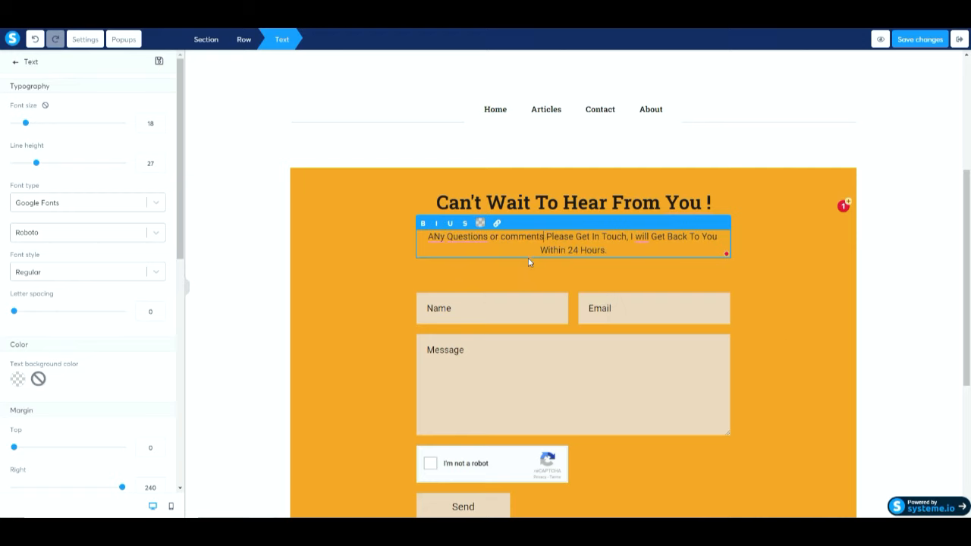
left_click(439, 238)
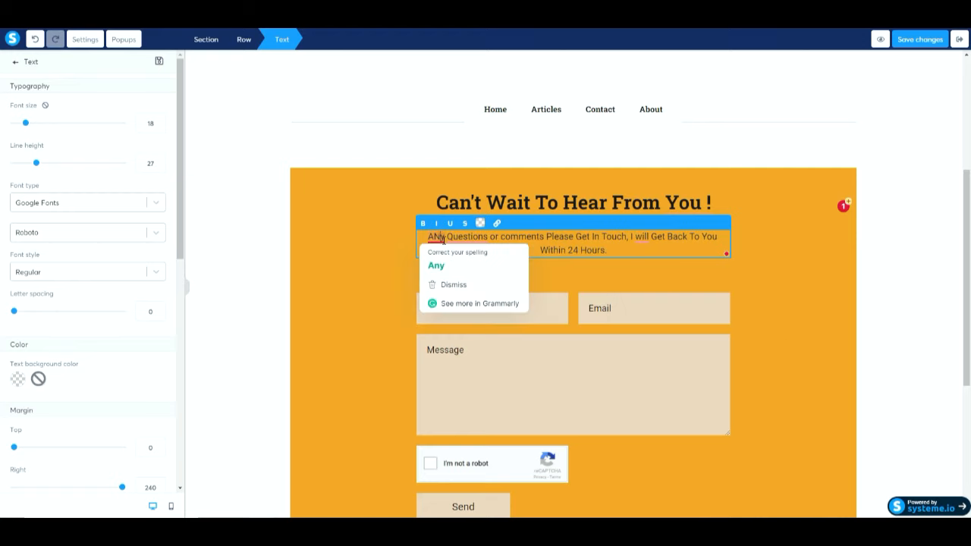
left_click(437, 265)
left_click(641, 237)
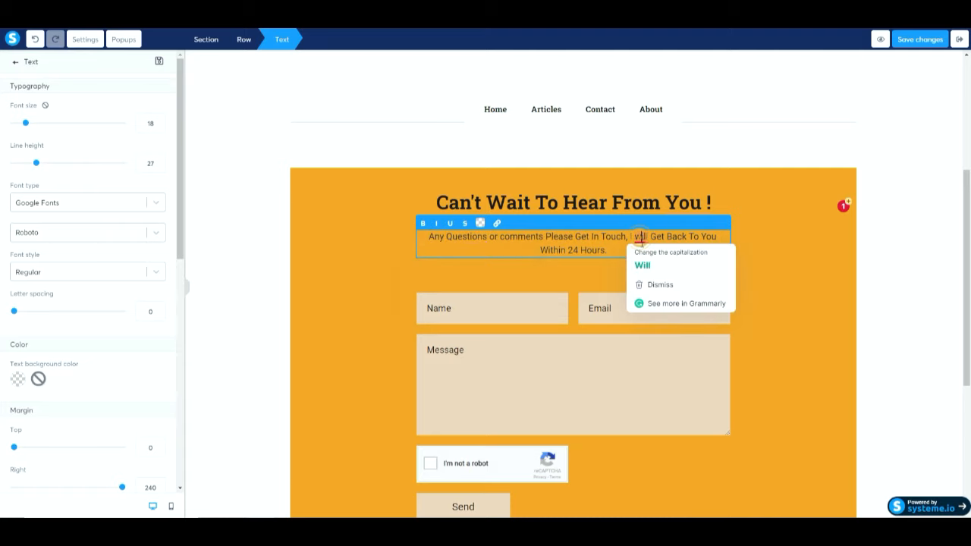
left_click(642, 264)
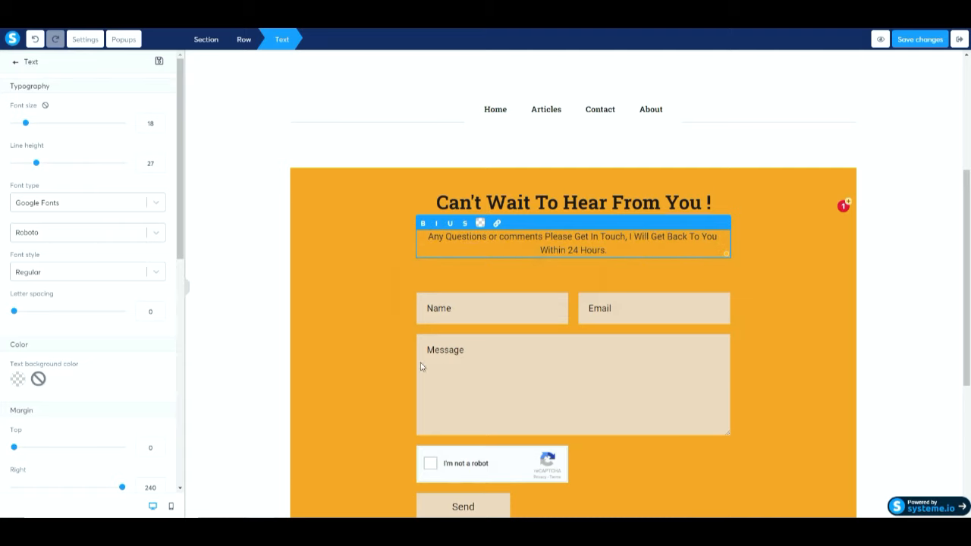
left_click(486, 369)
Step: Save the Contact page's changes and preview the page from its header down to the footer
scroll(812, 336, "down", 2)
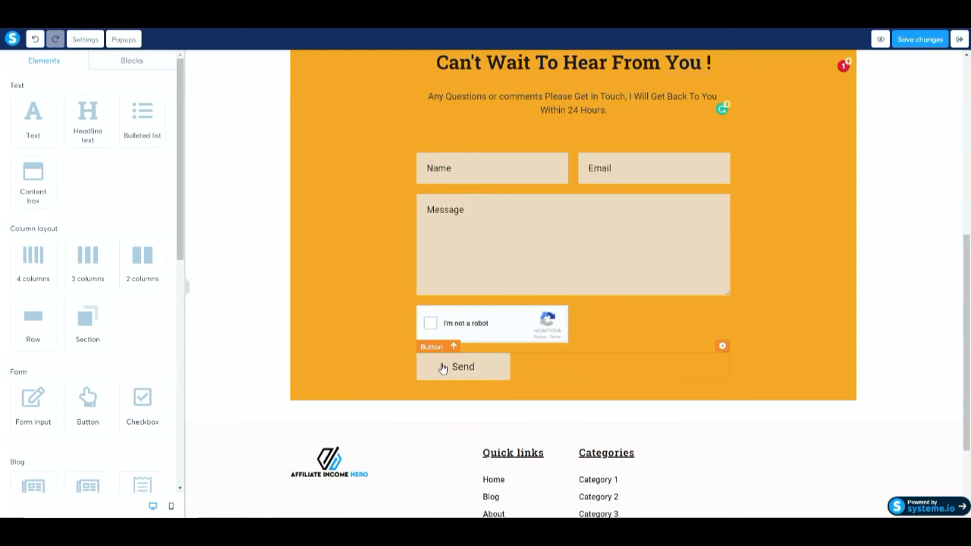
scroll(564, 380, "up", 5)
scroll(562, 376, "up", 1)
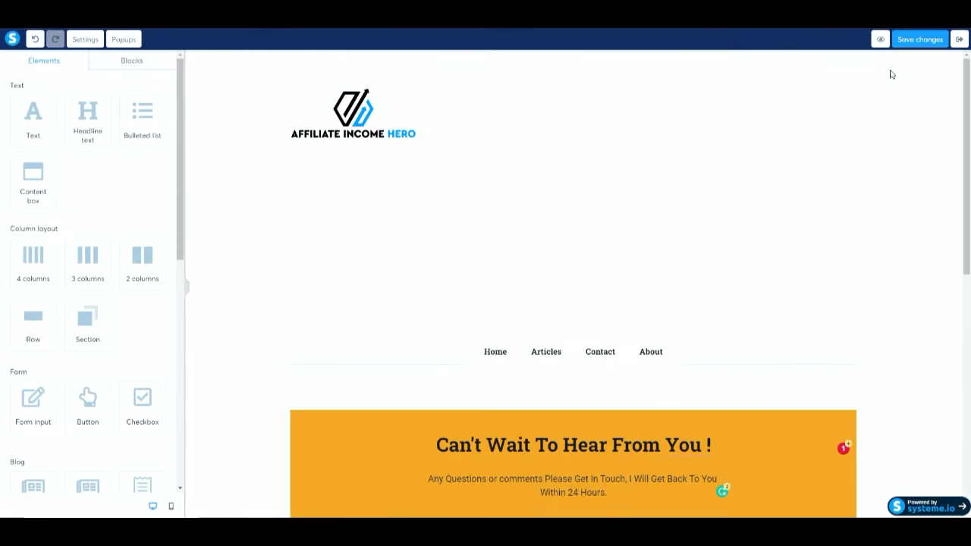
left_click(903, 40)
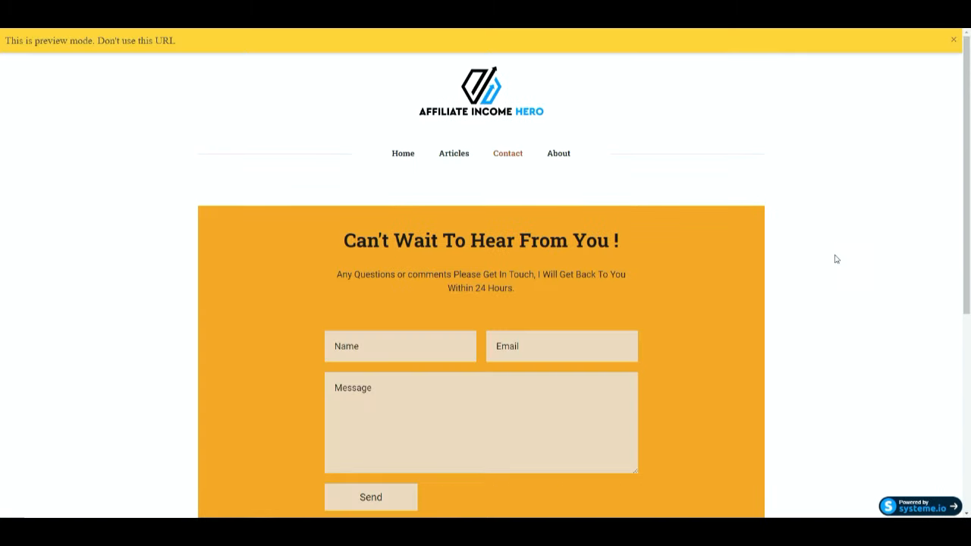
scroll(834, 258, "down", 5)
scroll(836, 260, "up", 1)
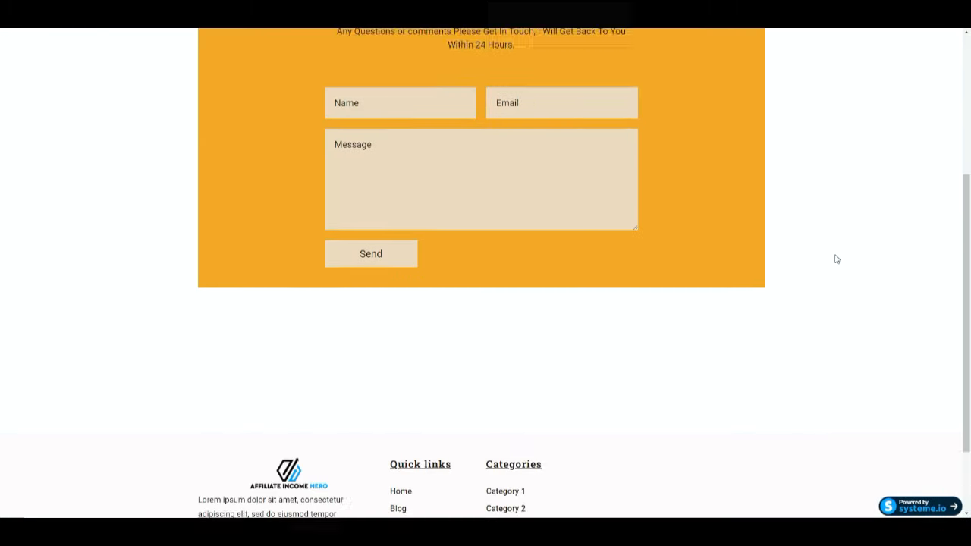
scroll(837, 259, "up", 3)
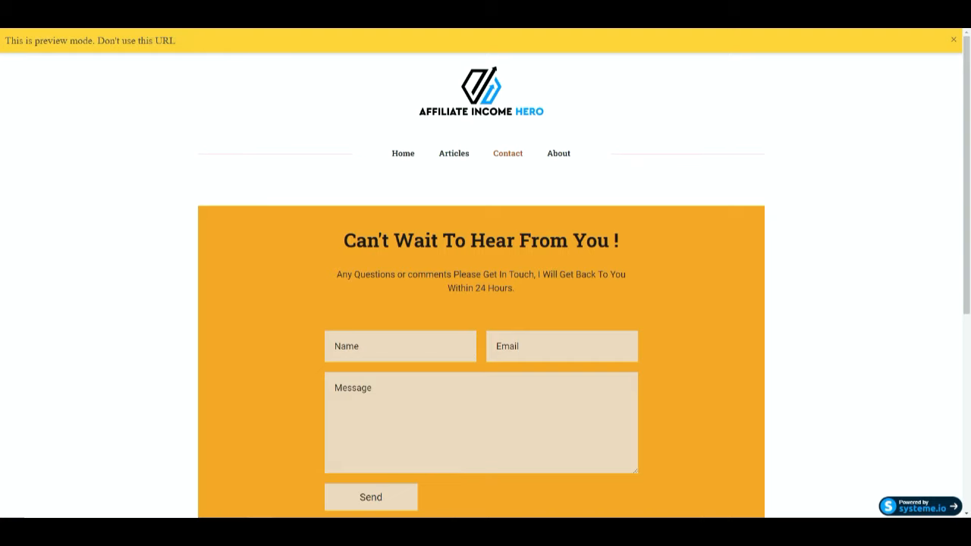
Step: Review the published Privacy Policy and Earnings Disclaimer pages and the legal links in the squeeze page's footer
left_click(178, 13)
key("ctrl+Tab")
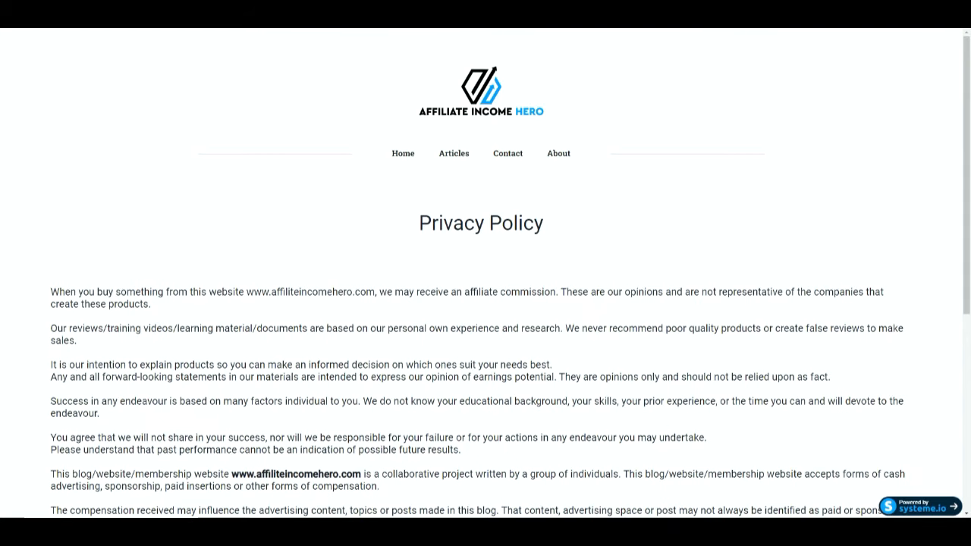
key("ctrl+Tab")
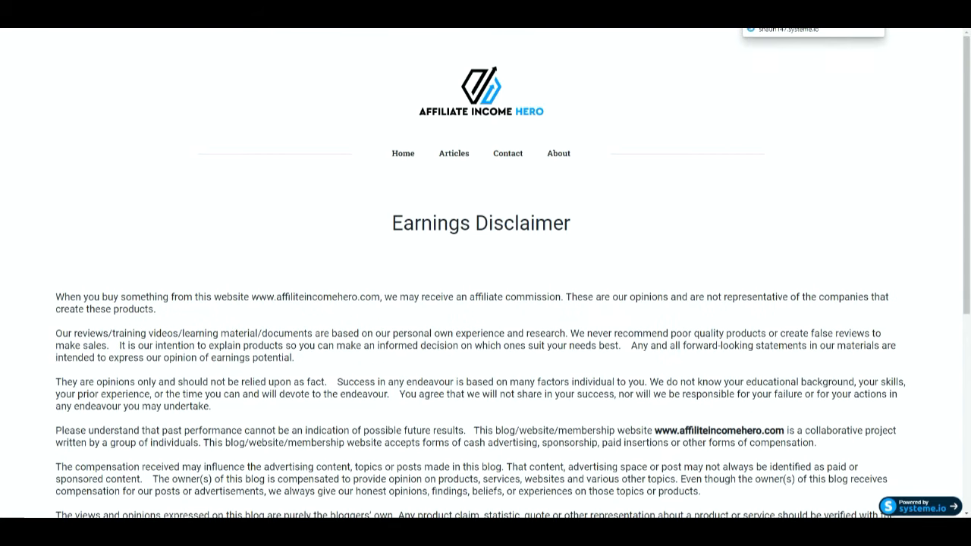
left_click(766, 4)
scroll(751, 222, "down", 2)
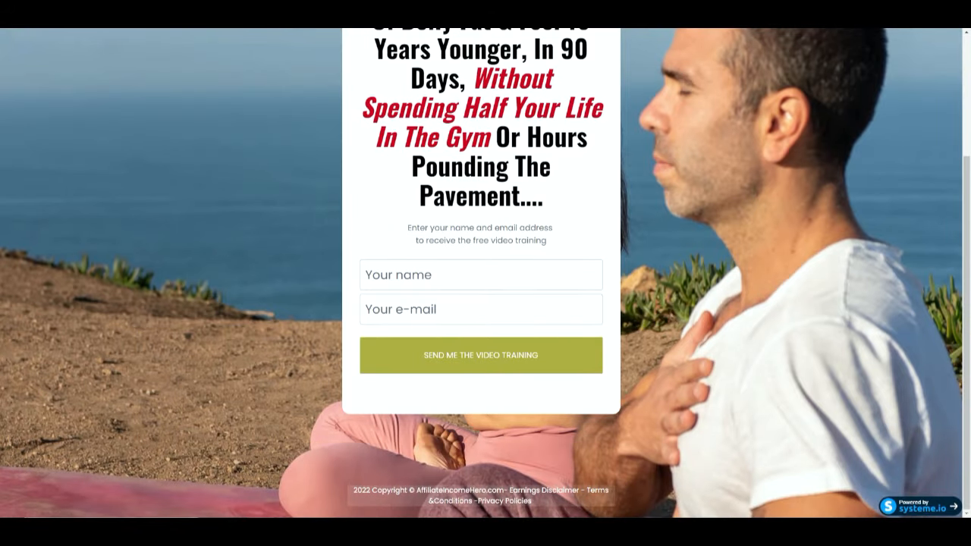
scroll(742, 263, "up", 1)
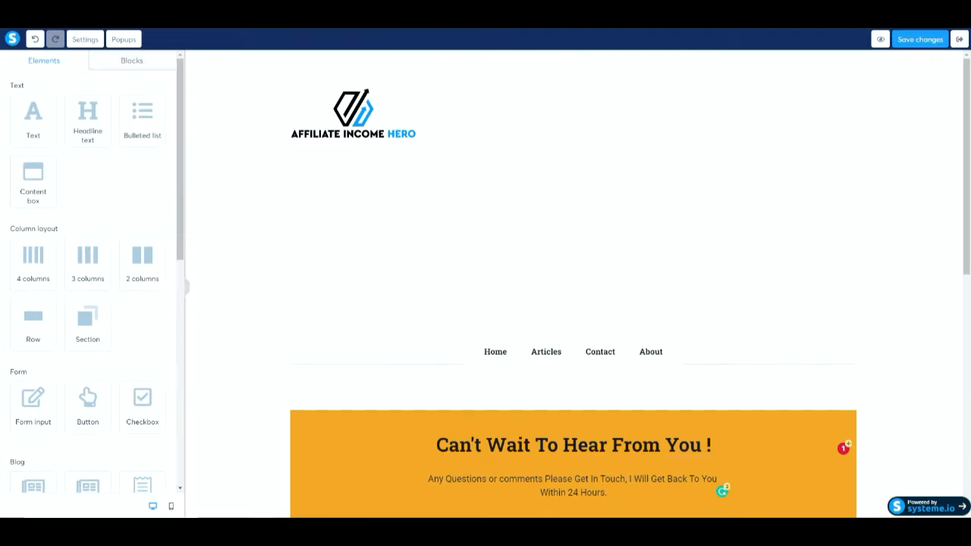
Step: Save the Contact page, exit the editor and look over the blog's list of pages
left_click(911, 43)
left_click(960, 38)
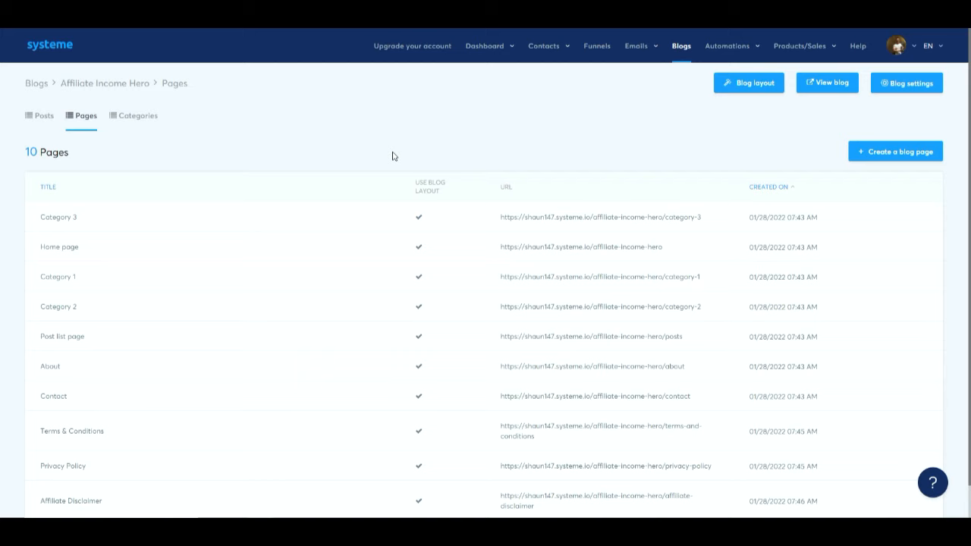
scroll(393, 156, "down", 1)
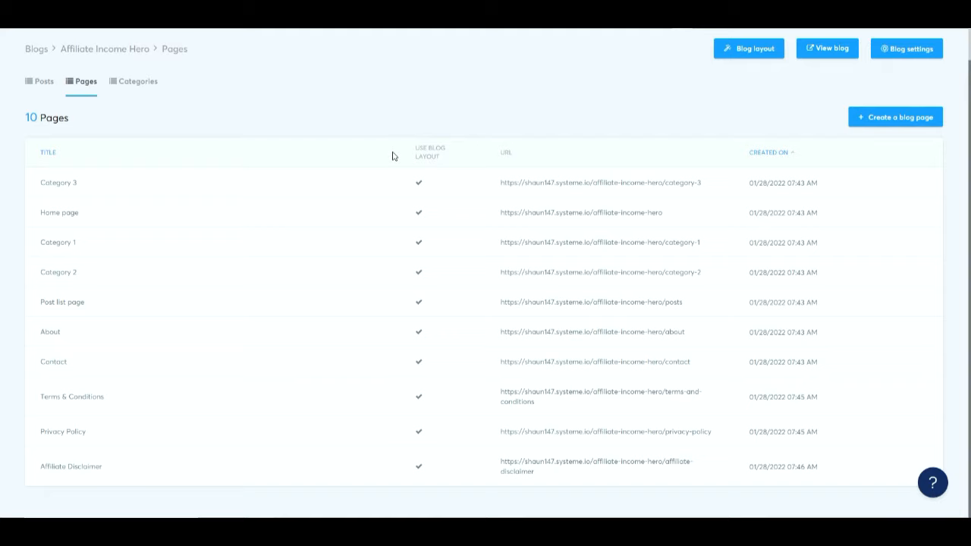
scroll(393, 156, "up", 1)
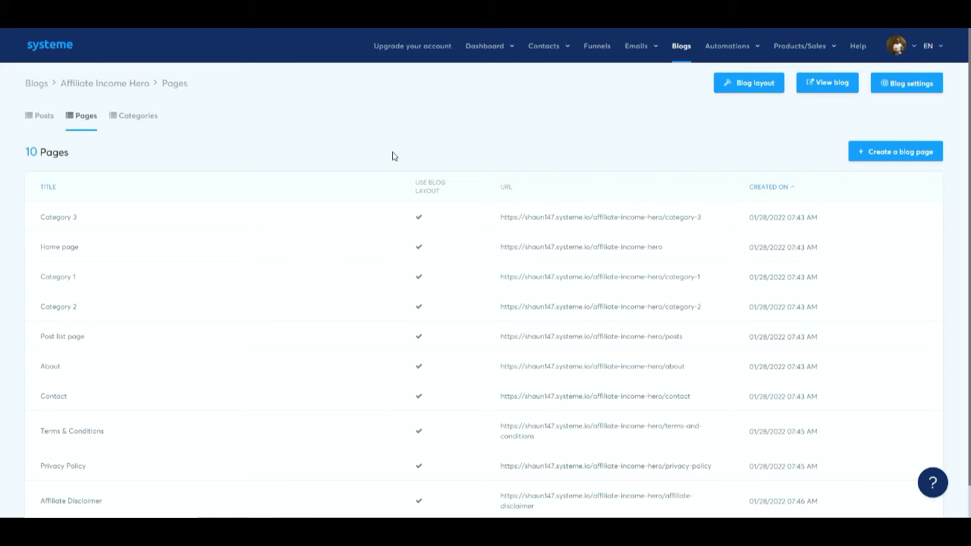
scroll(393, 156, "down", 1)
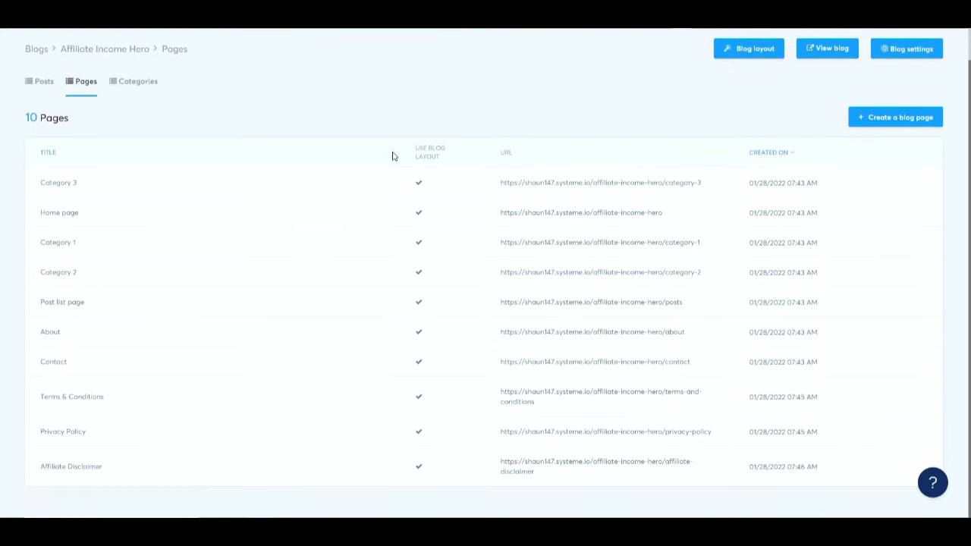